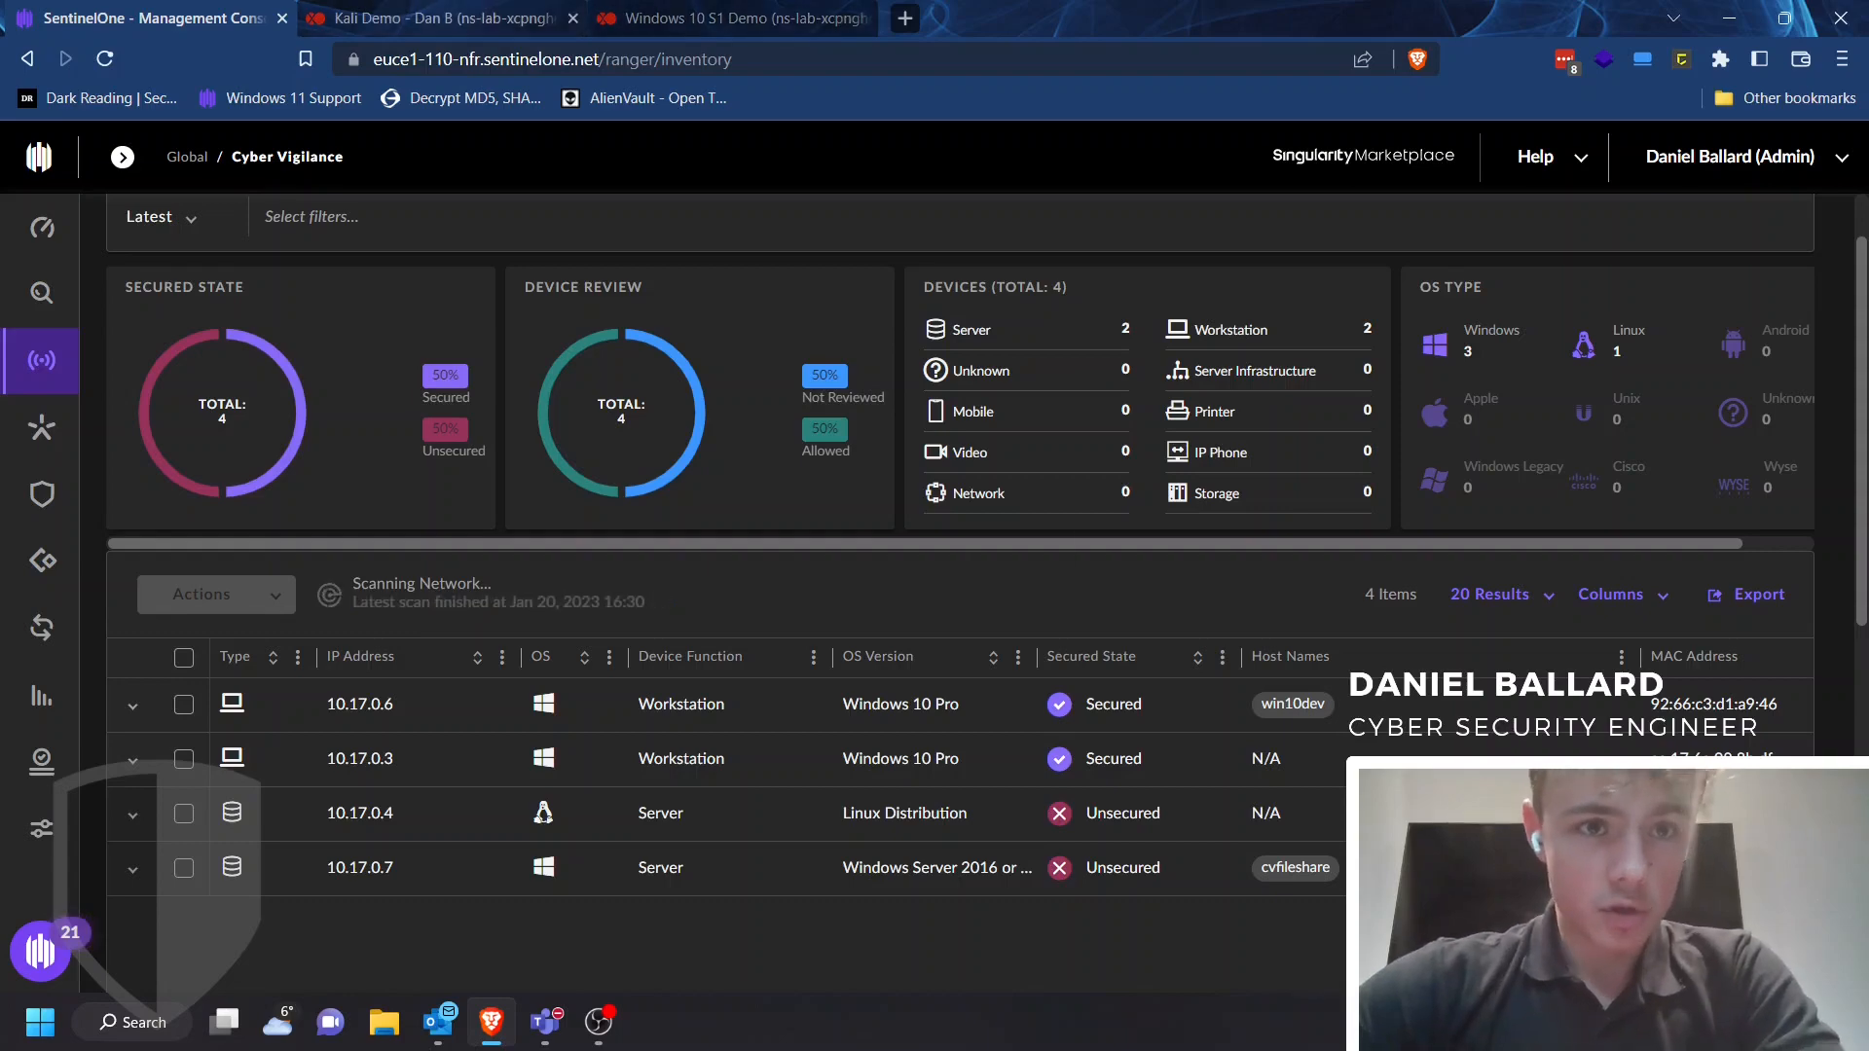
Start pinging 10.17.0.3 from the Kali Linux terminal
{"action": "left_click", "coordinate": [443, 19]}
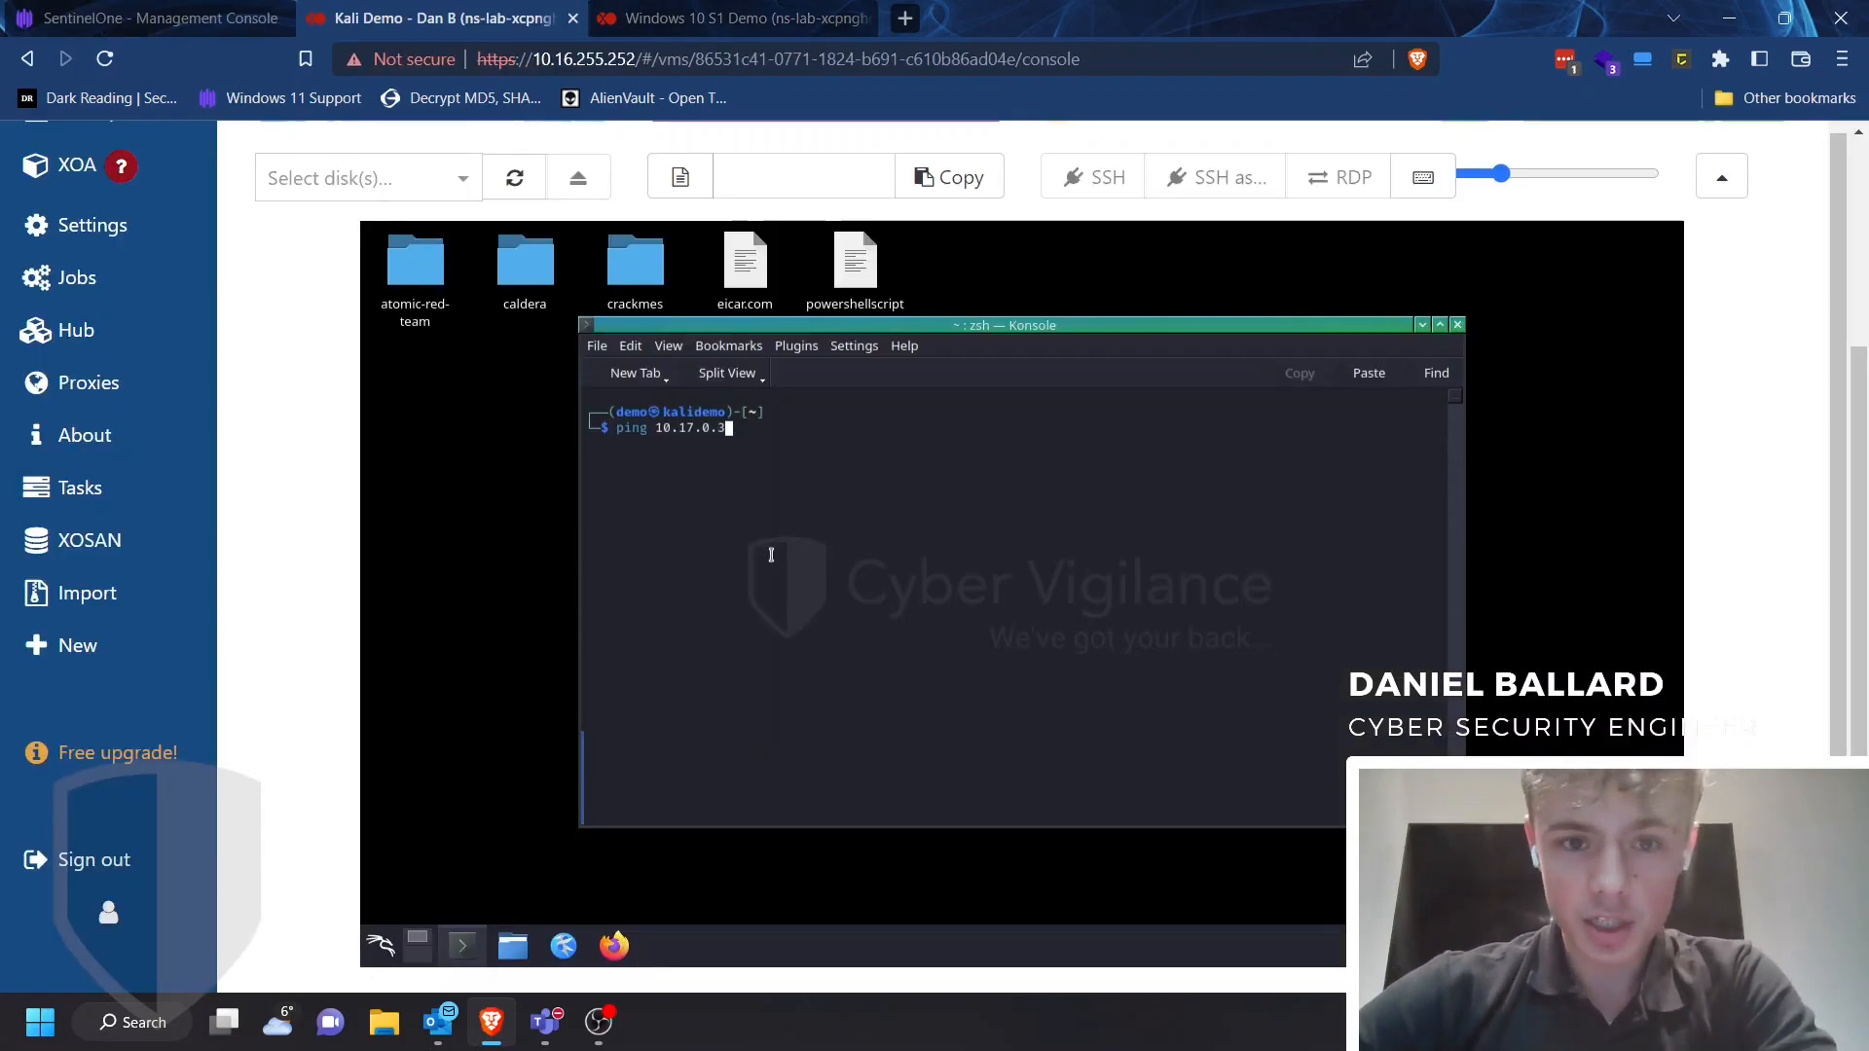
{"action": "left_click", "coordinate": [769, 18]}
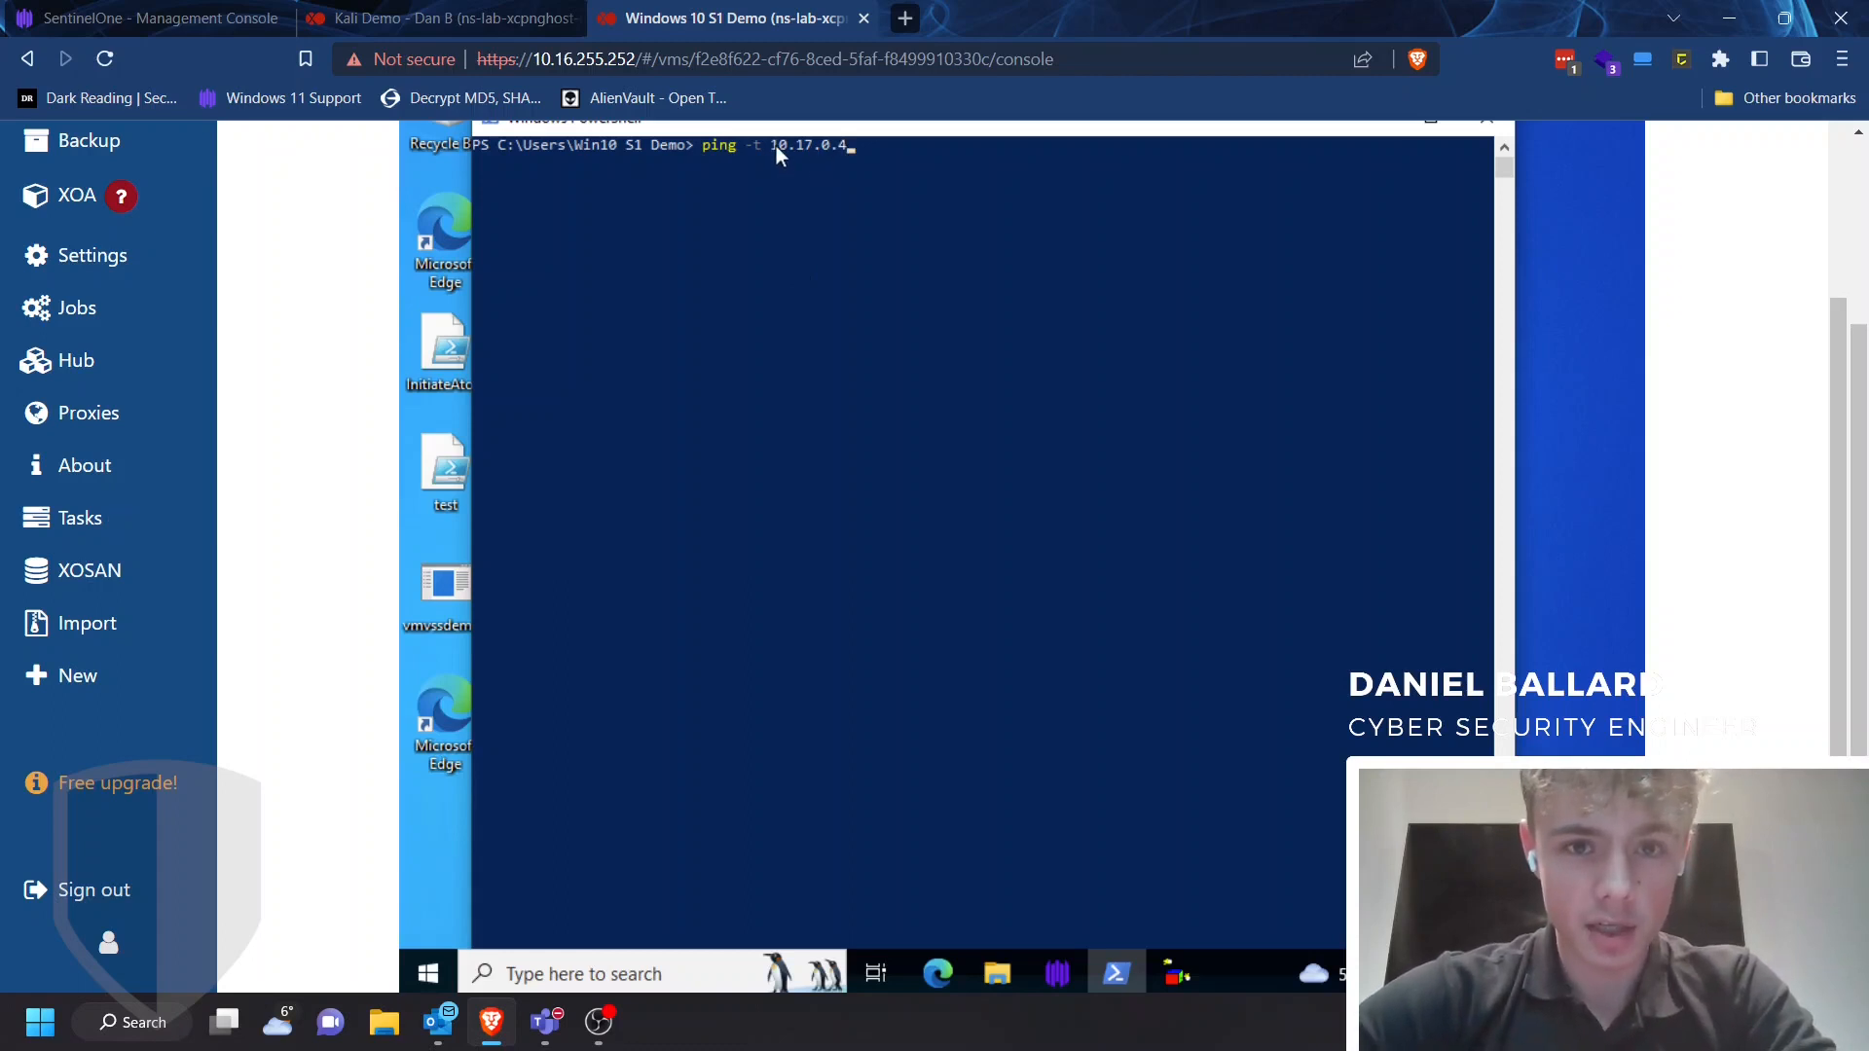
{"action": "left_click_drag", "start_coordinate": [775, 148], "coordinate": [855, 150]}
{"action": "left_click", "coordinate": [849, 196]}
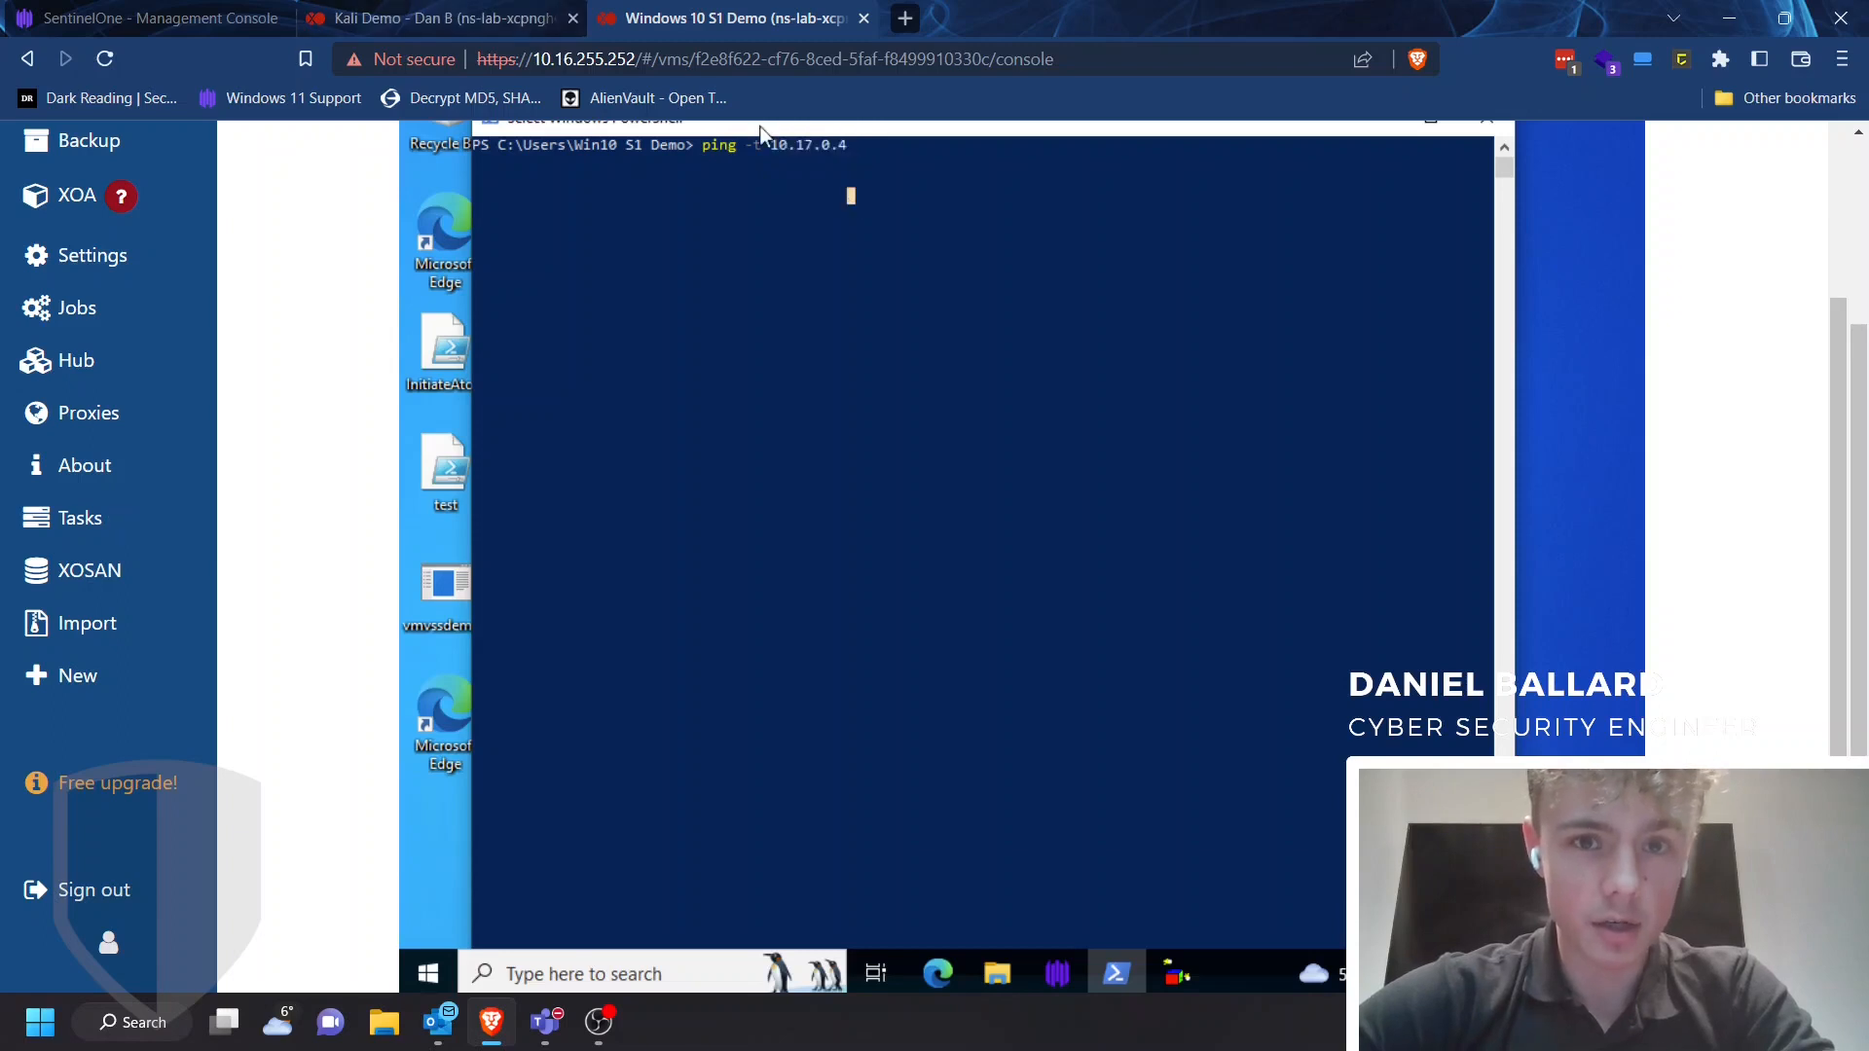
{"action": "left_click", "coordinate": [497, 19]}
{"action": "left_click_drag", "start_coordinate": [1439, 429], "coordinate": [654, 432]}
{"action": "left_click", "coordinate": [710, 458]}
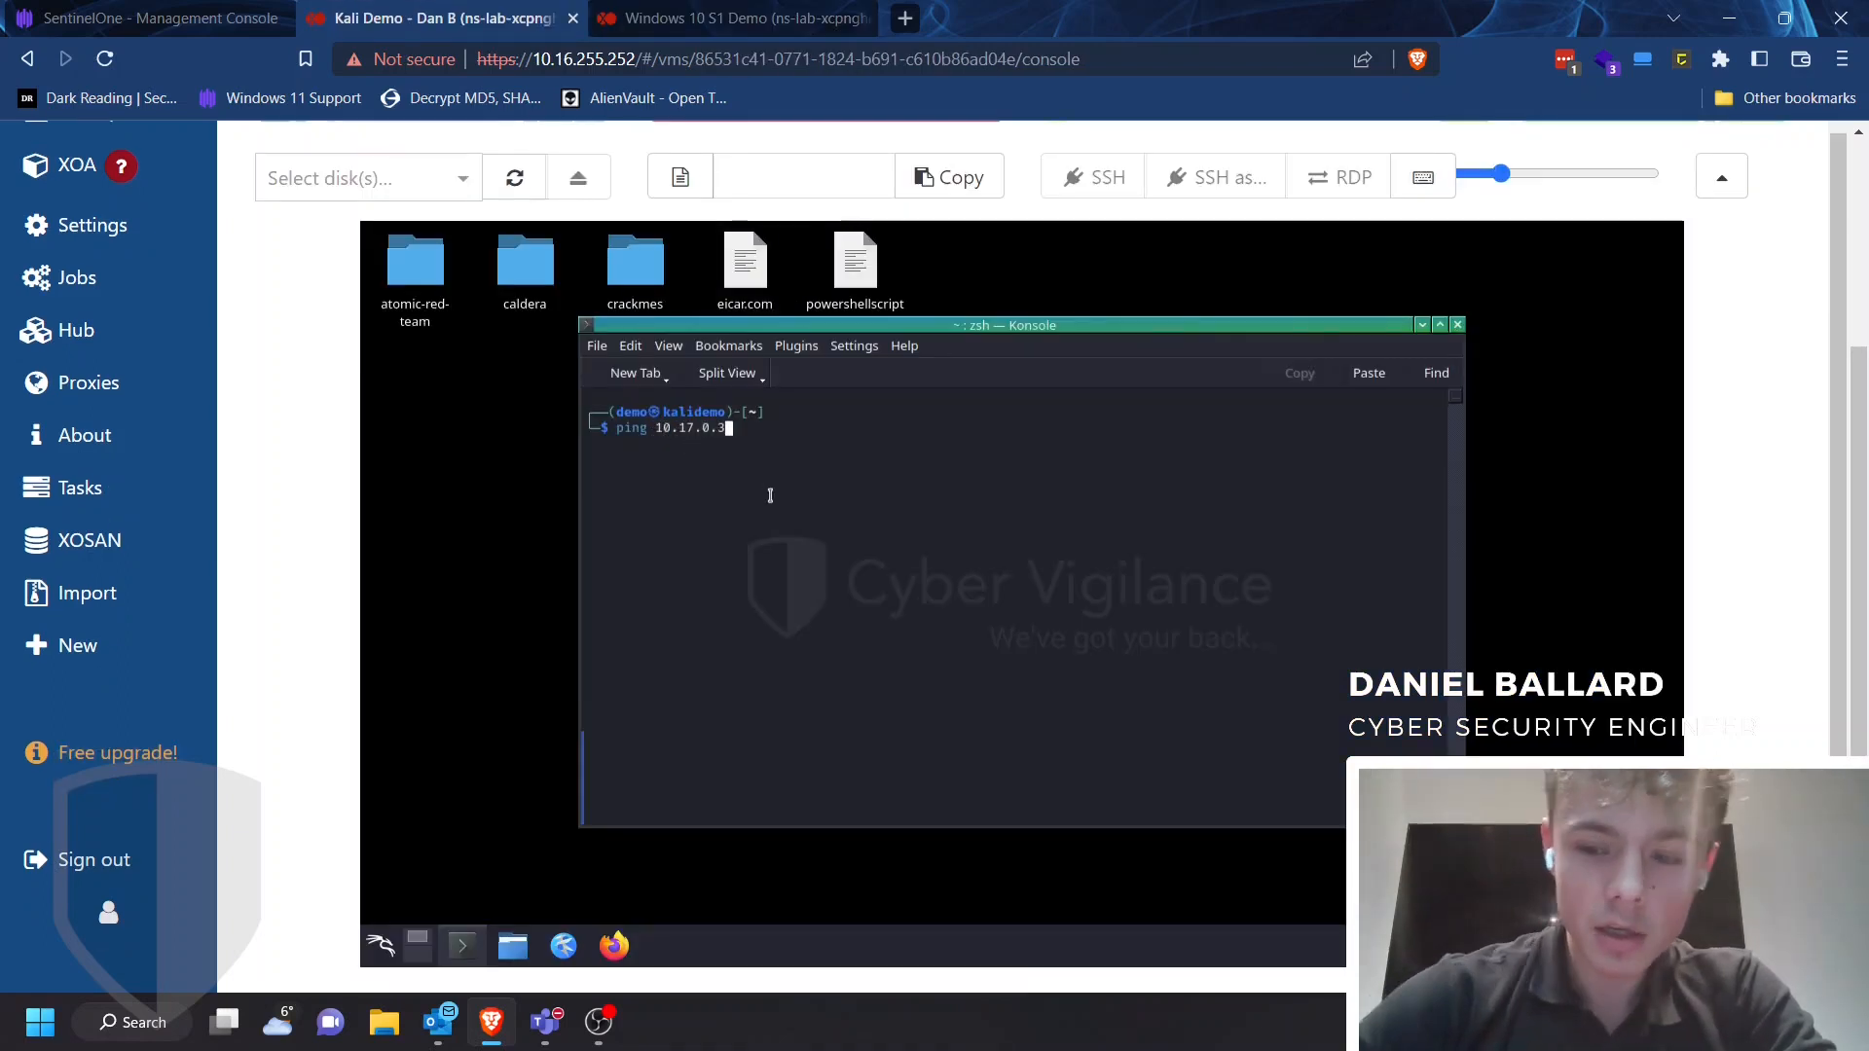
{"action": "key", "text": "Return"}
Start a continuous ping to 10.17.0.4 from the Windows 10 PowerShell console
{"action": "left_click", "coordinate": [740, 18]}
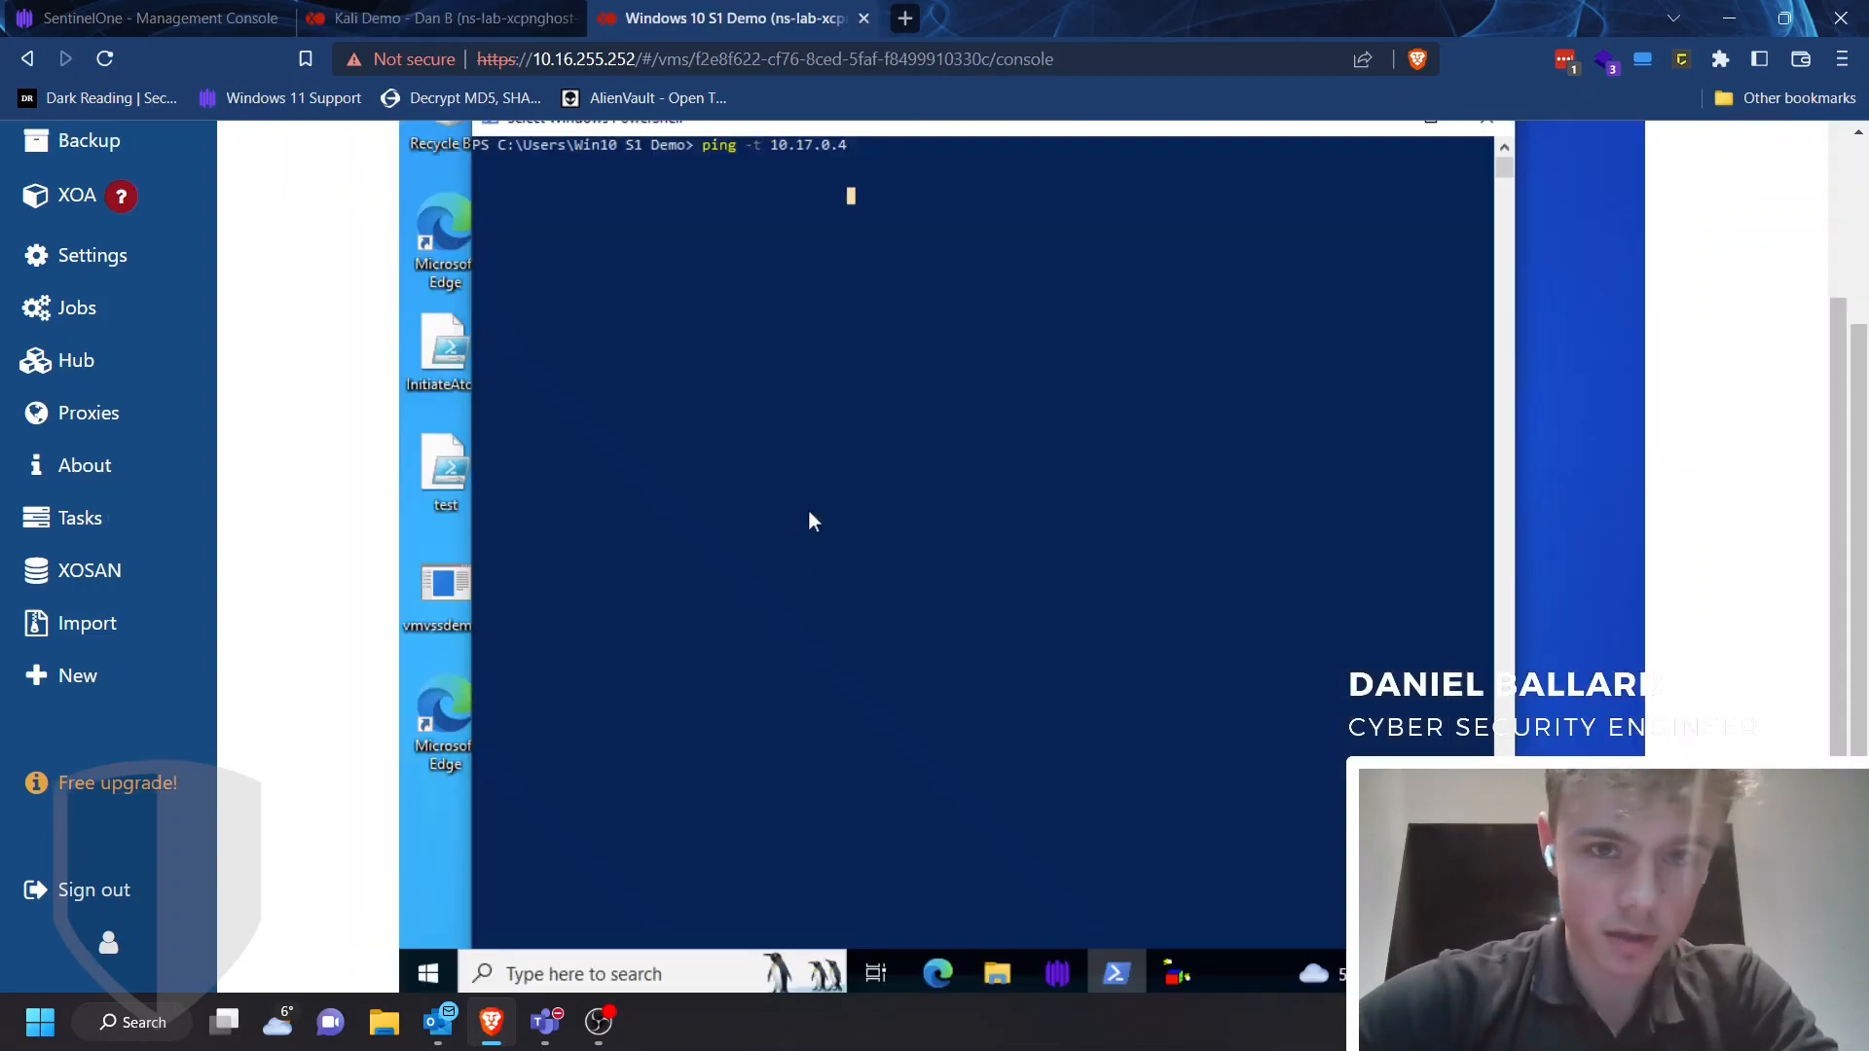
{"action": "key", "text": "Return"}
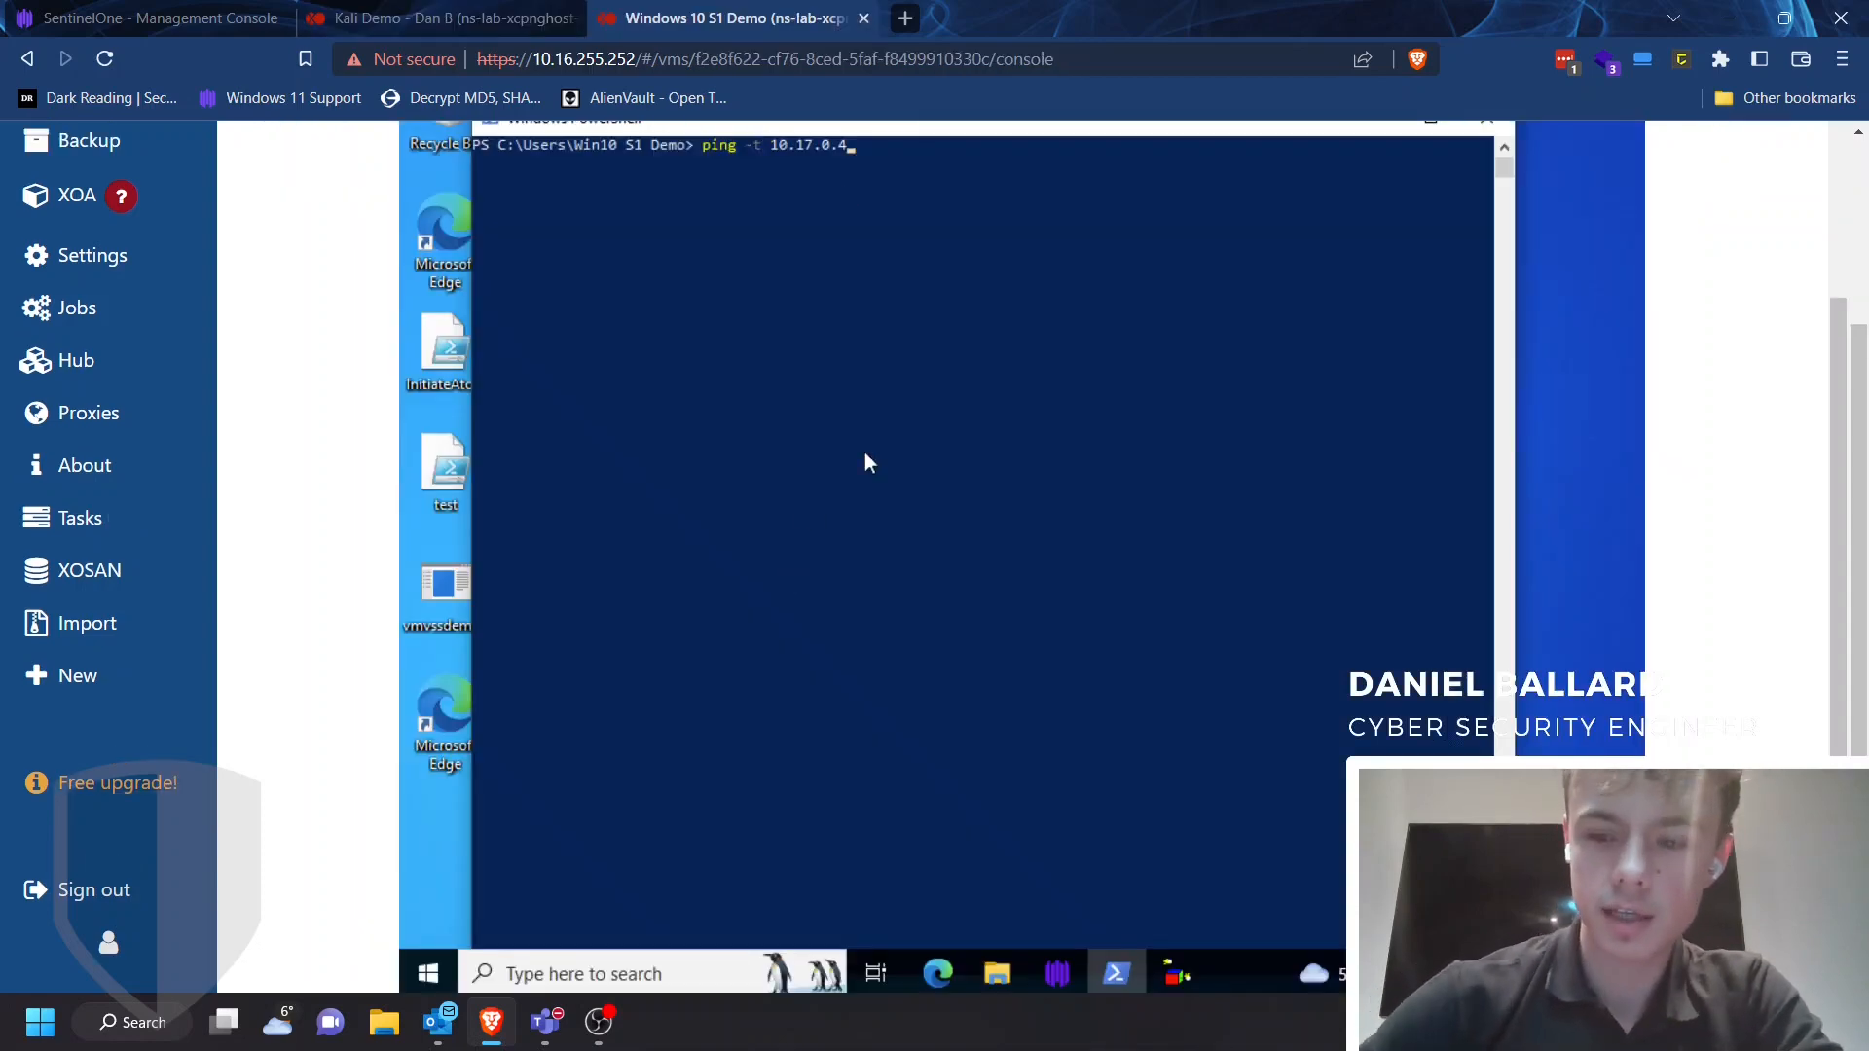
{"action": "key", "text": "Return"}
{"action": "left_click", "coordinate": [448, 17]}
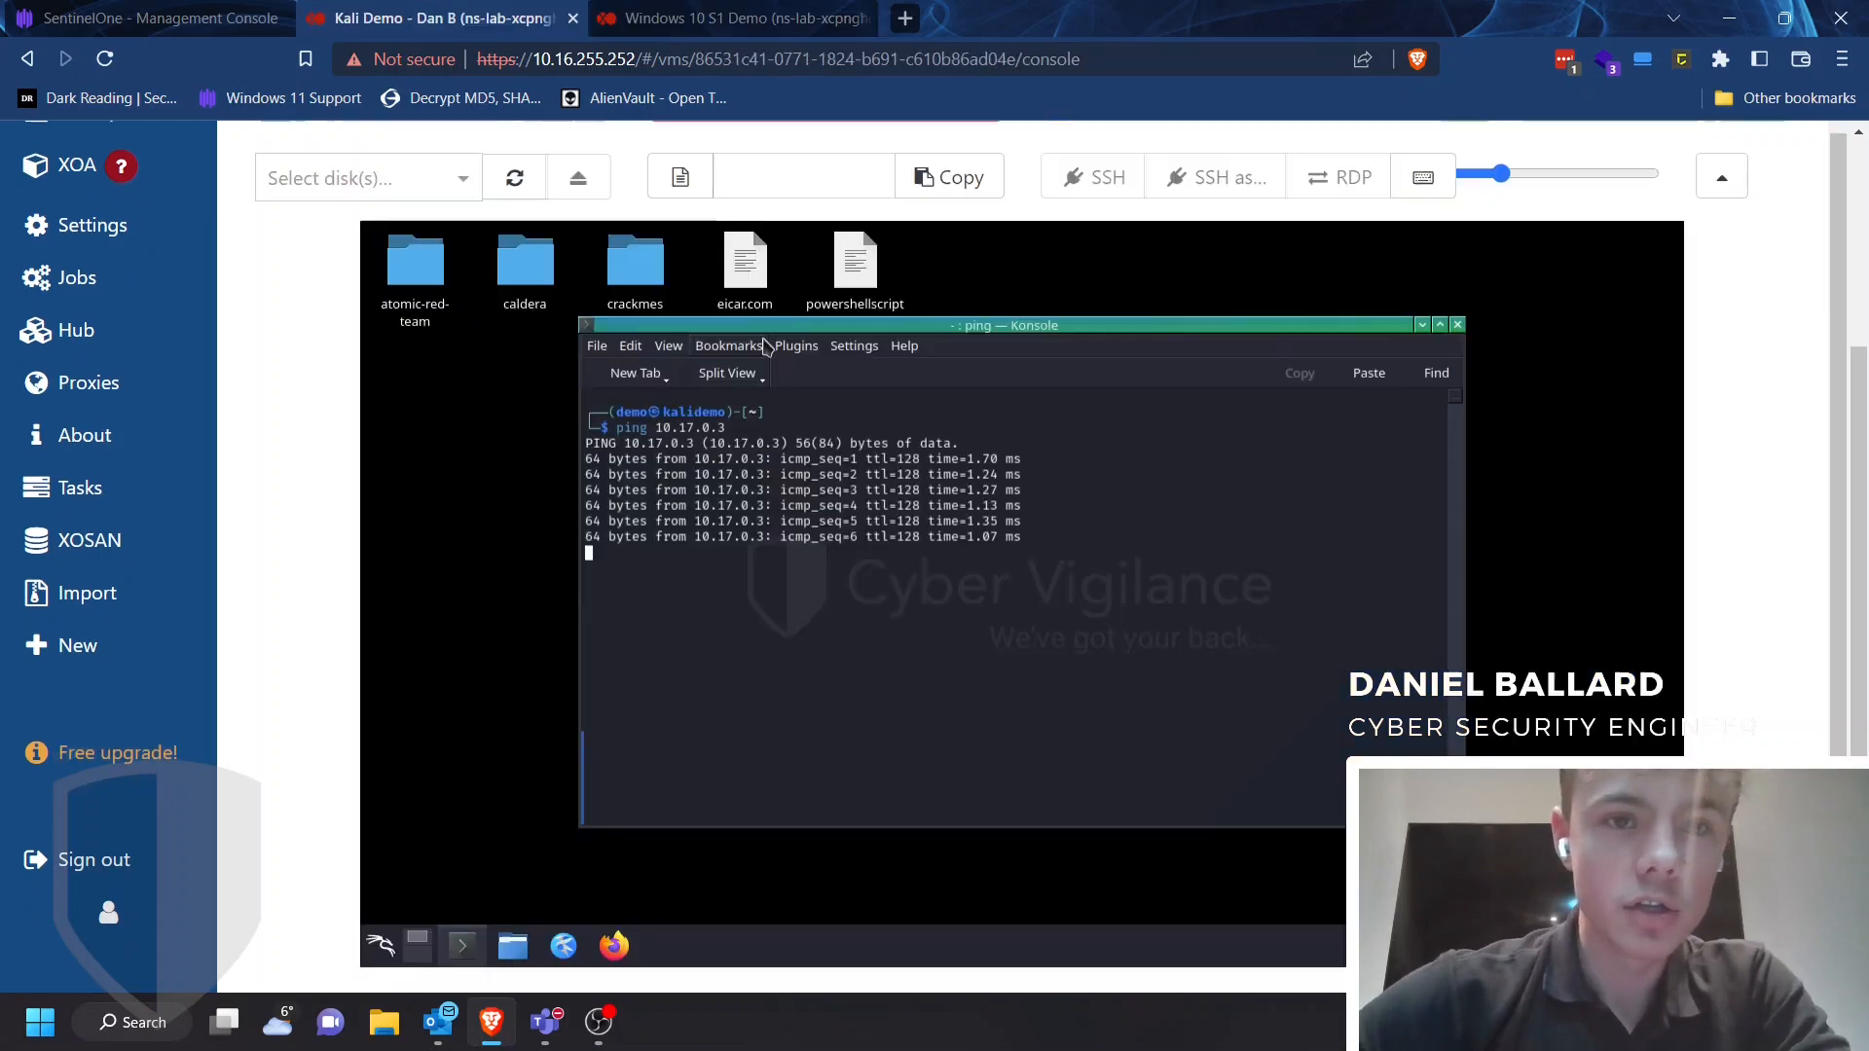
{"action": "left_click", "coordinate": [156, 18]}
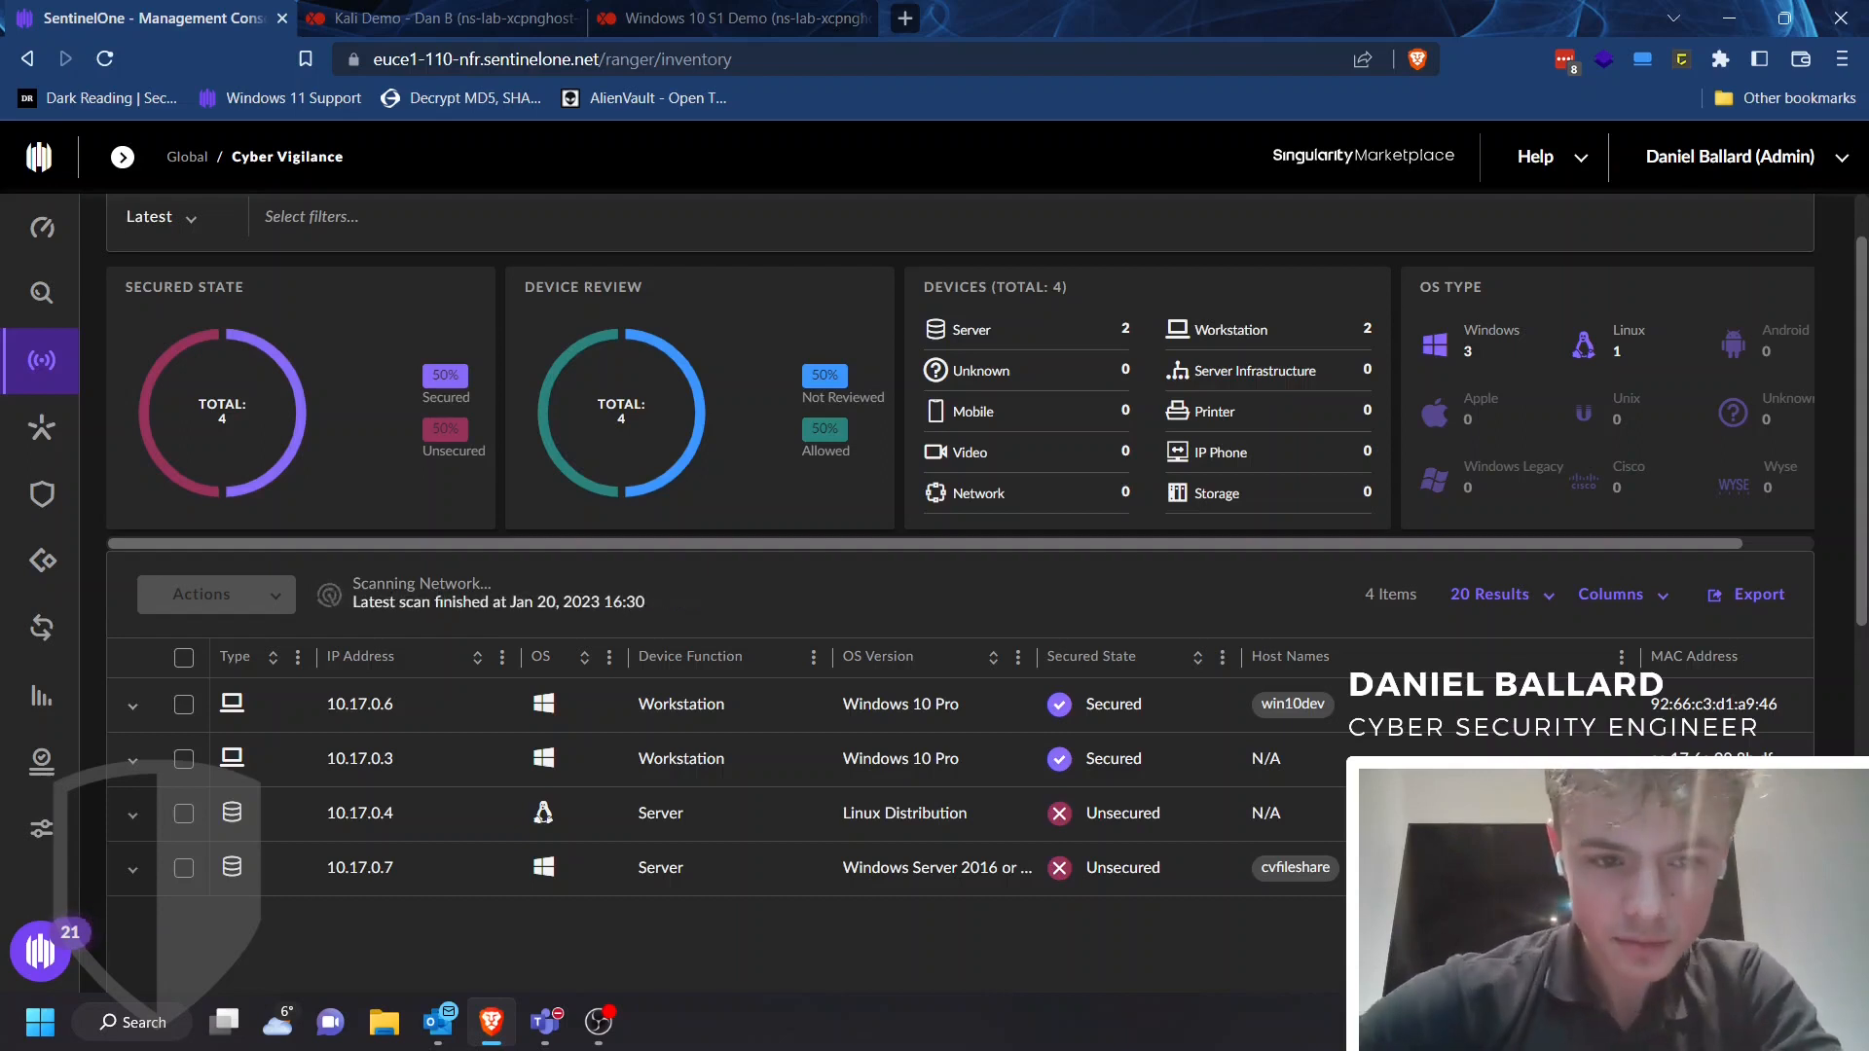
Expand the 10.17.0.4 server entry in the Ranger device inventory to inspect its details
{"action": "scroll", "coordinate": [974, 564], "scroll_direction": "up", "scroll_amount": 1}
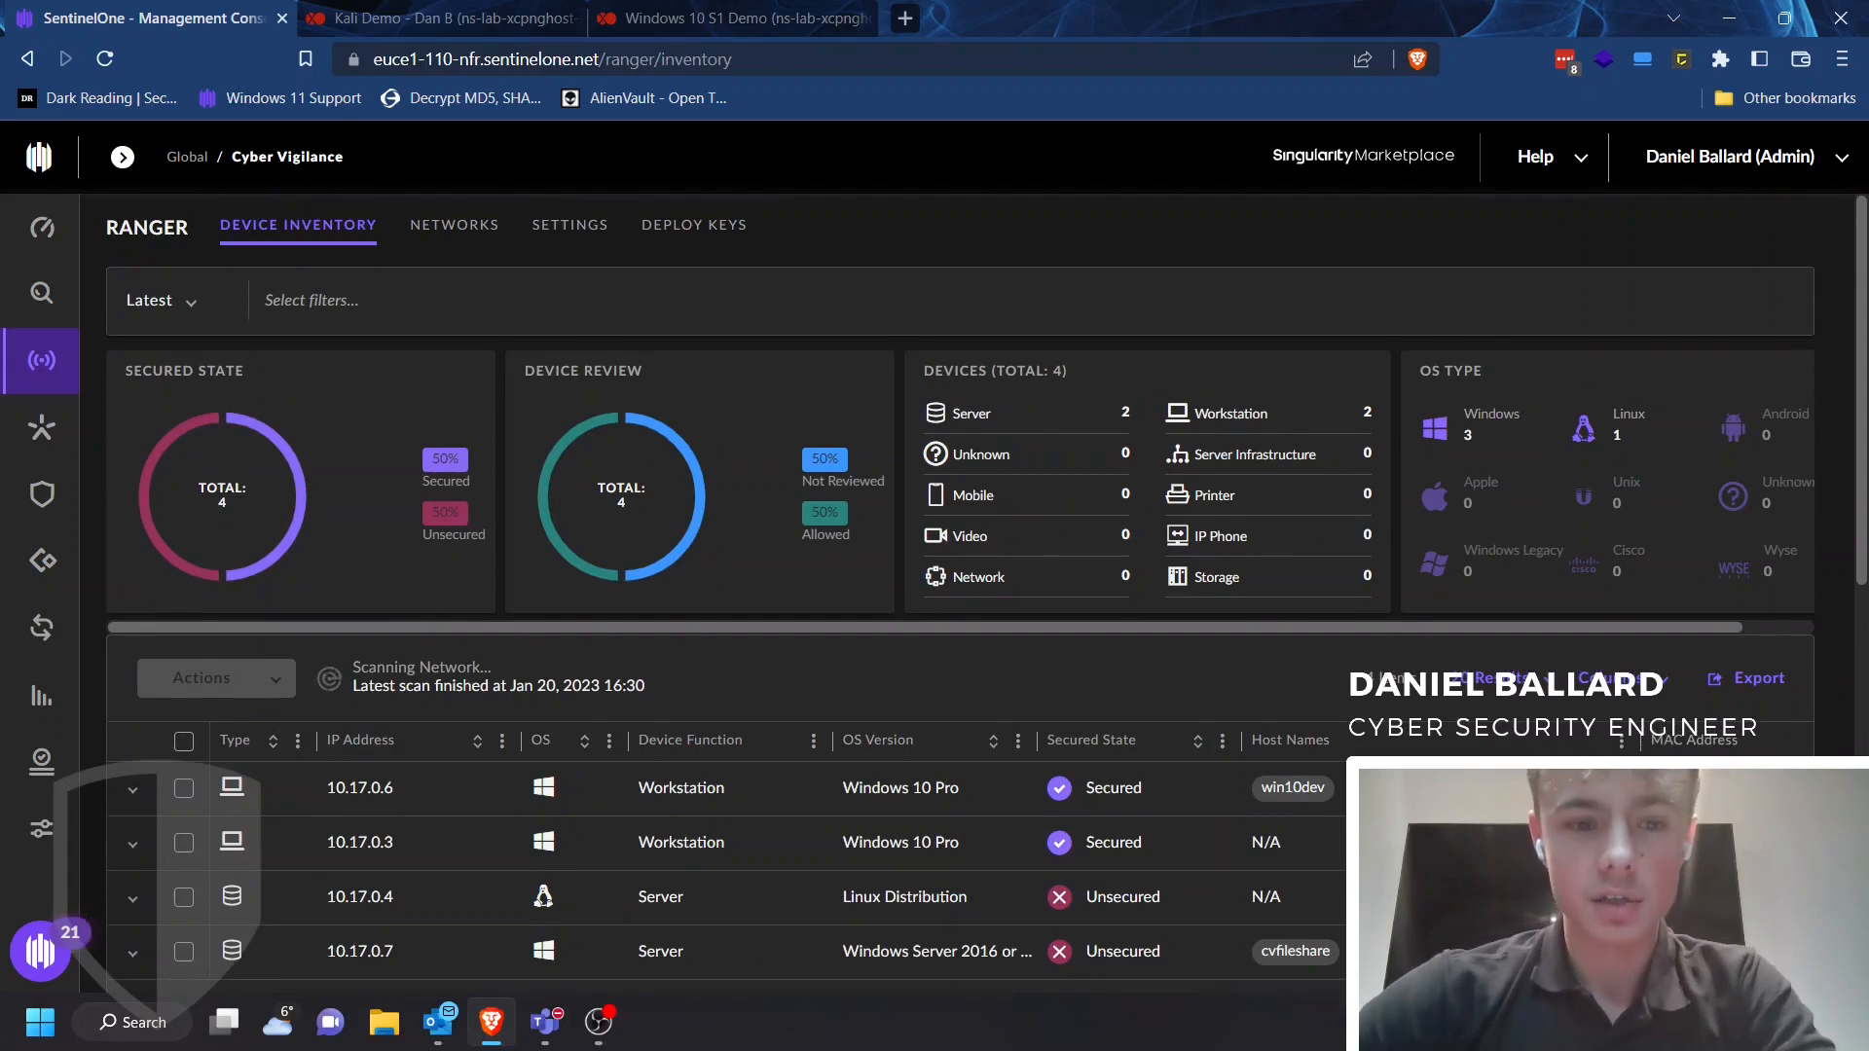
{"action": "scroll", "coordinate": [973, 584], "scroll_direction": "down", "scroll_amount": 1}
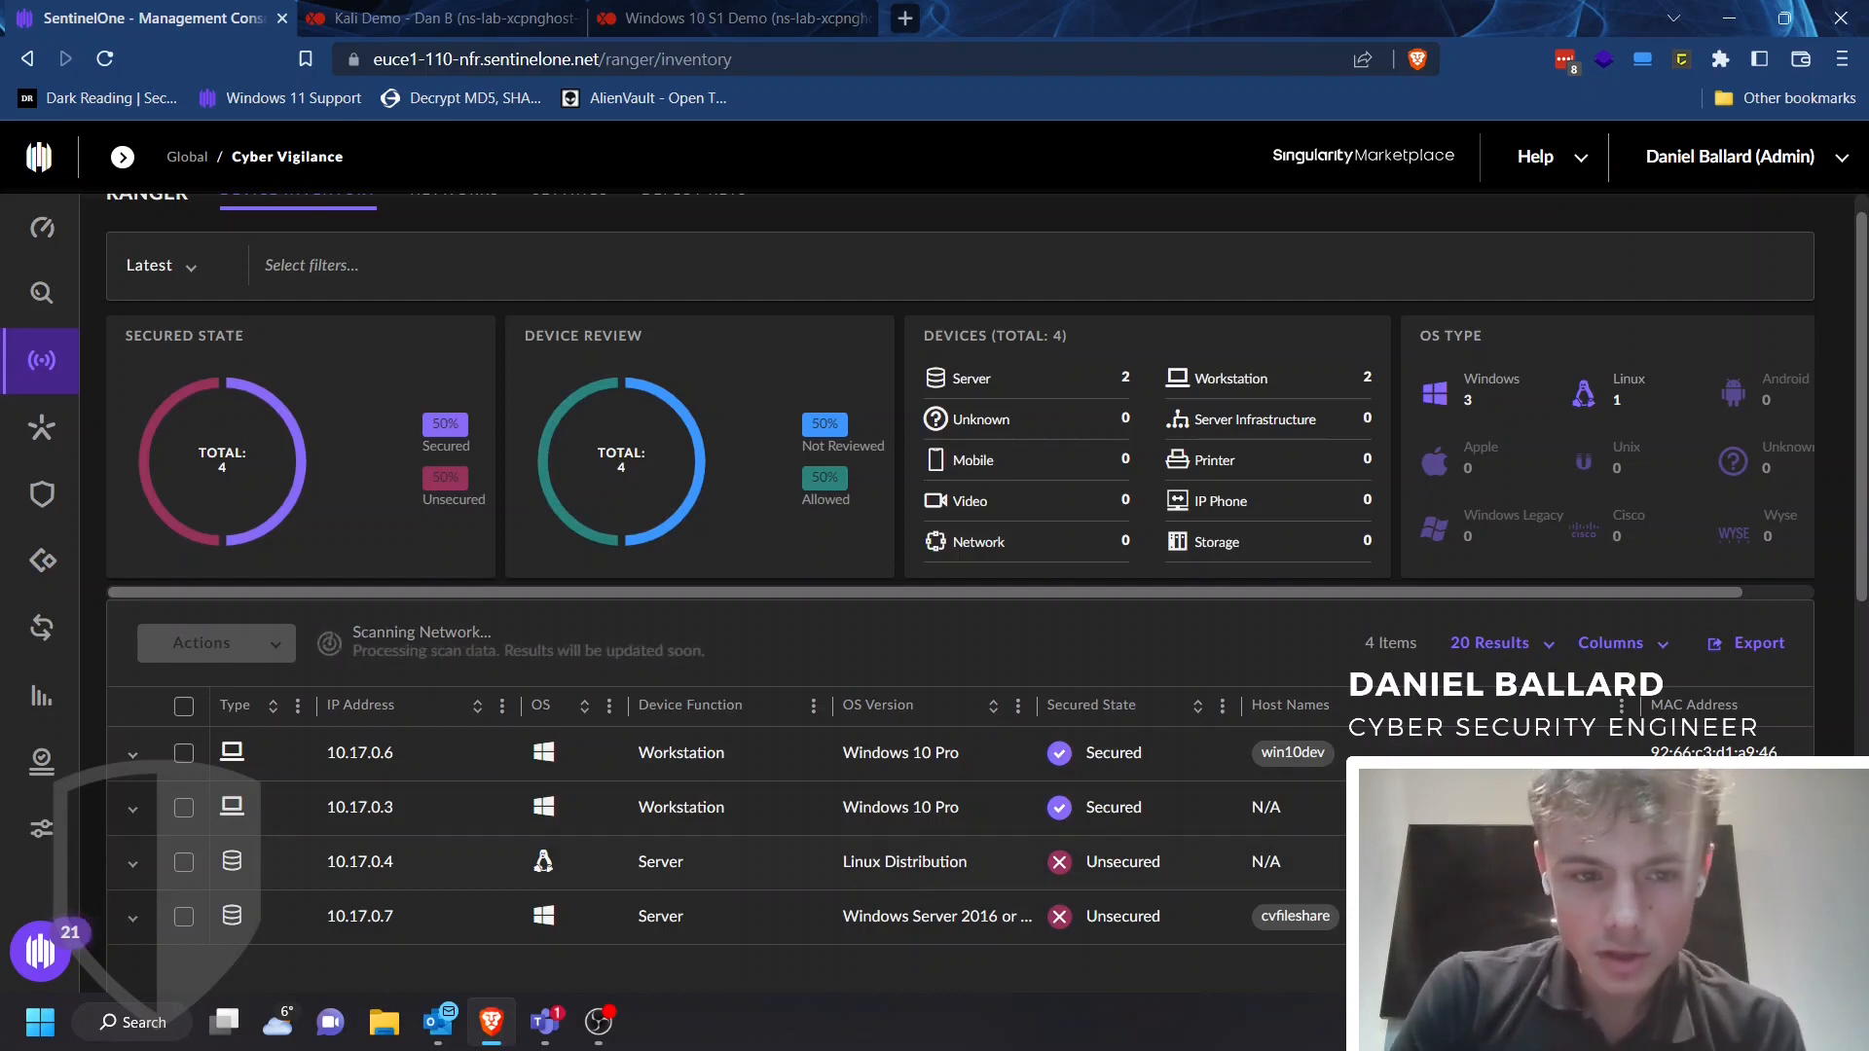
{"action": "left_click", "coordinate": [133, 862]}
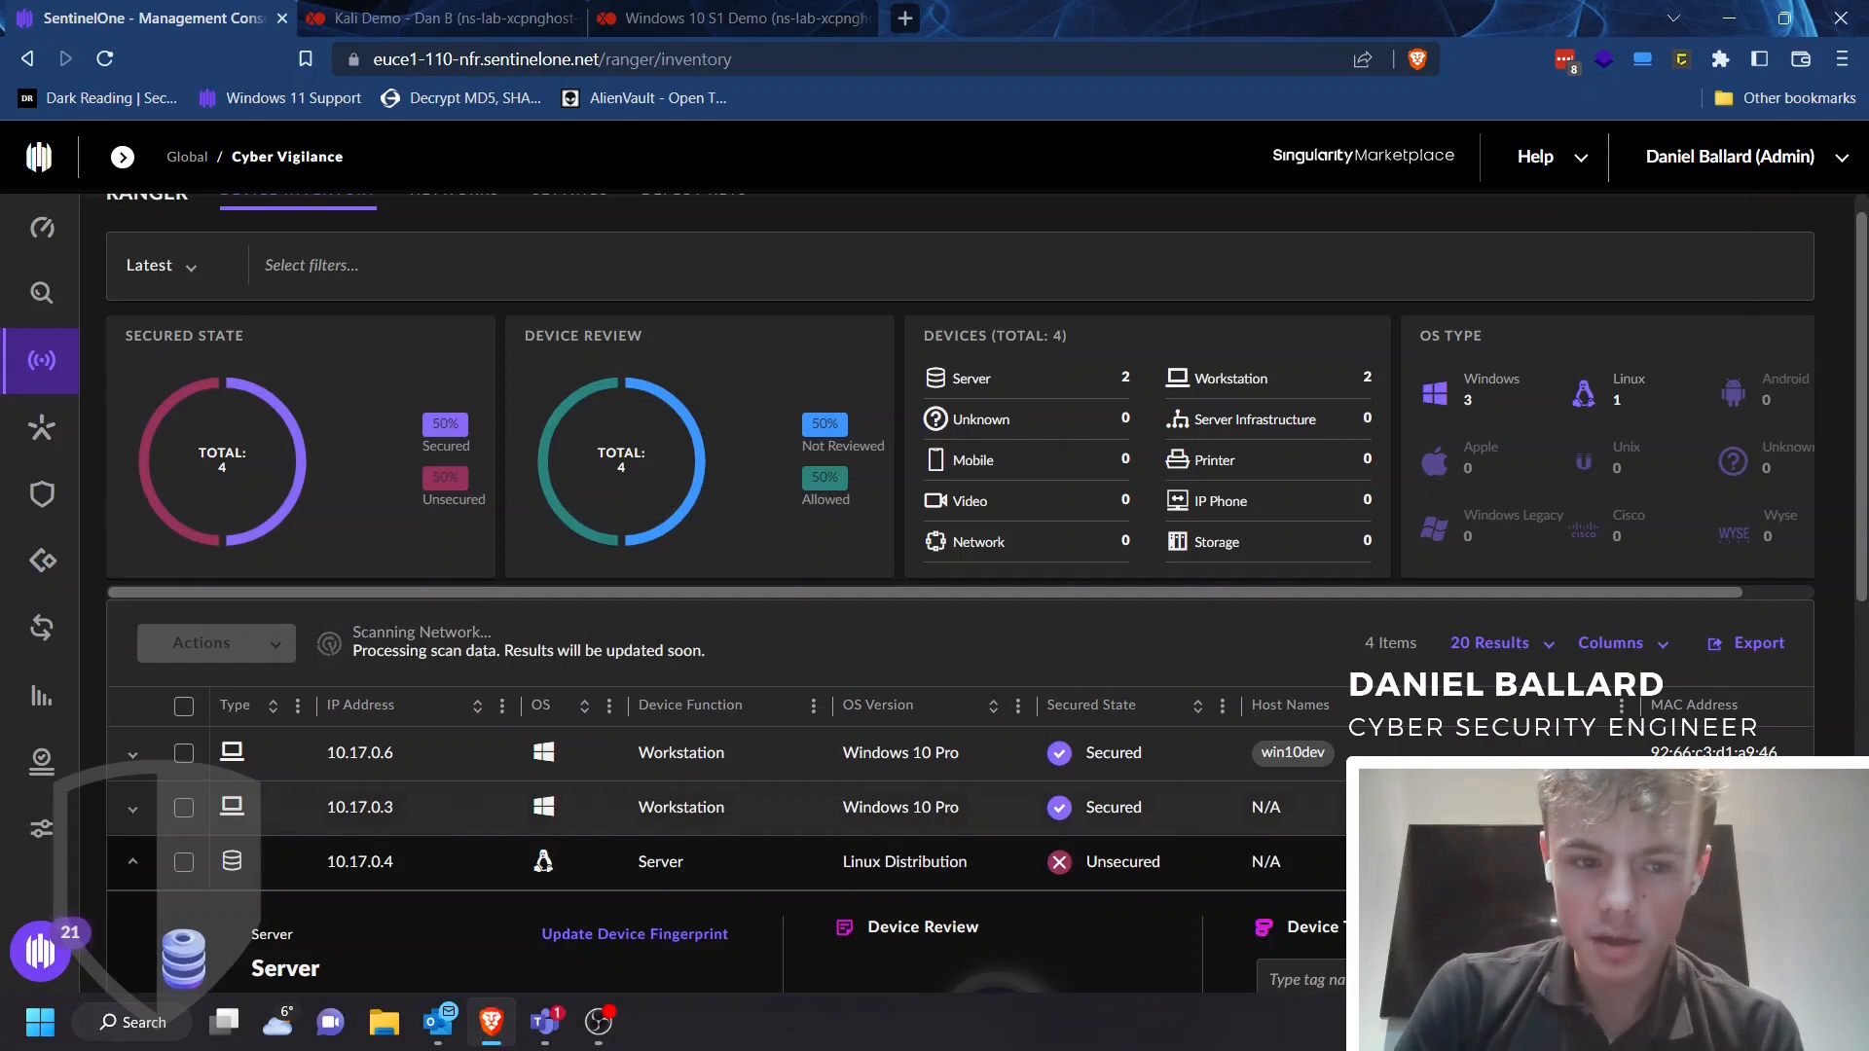
{"action": "scroll", "coordinate": [987, 594], "scroll_direction": "down", "scroll_amount": 1}
{"action": "scroll", "coordinate": [960, 585], "scroll_direction": "down", "scroll_amount": 1}
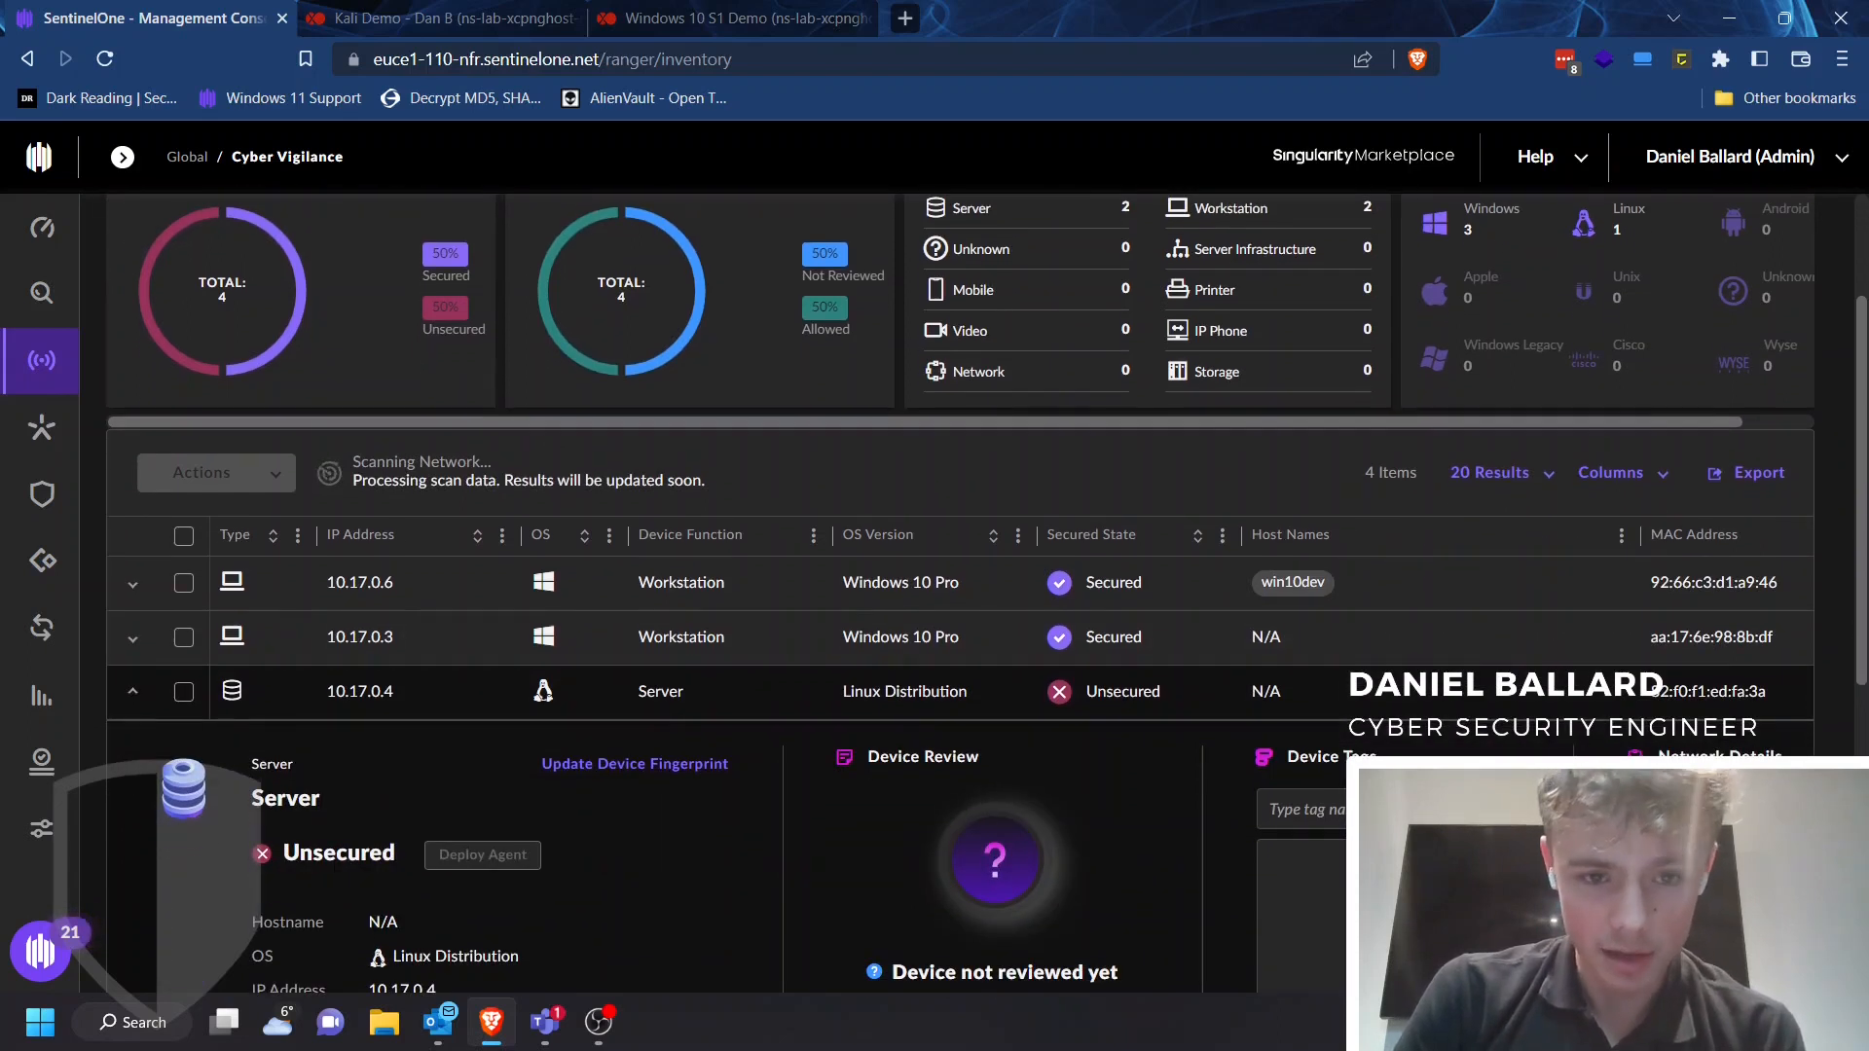
{"action": "scroll", "coordinate": [979, 591], "scroll_direction": "down", "scroll_amount": 2}
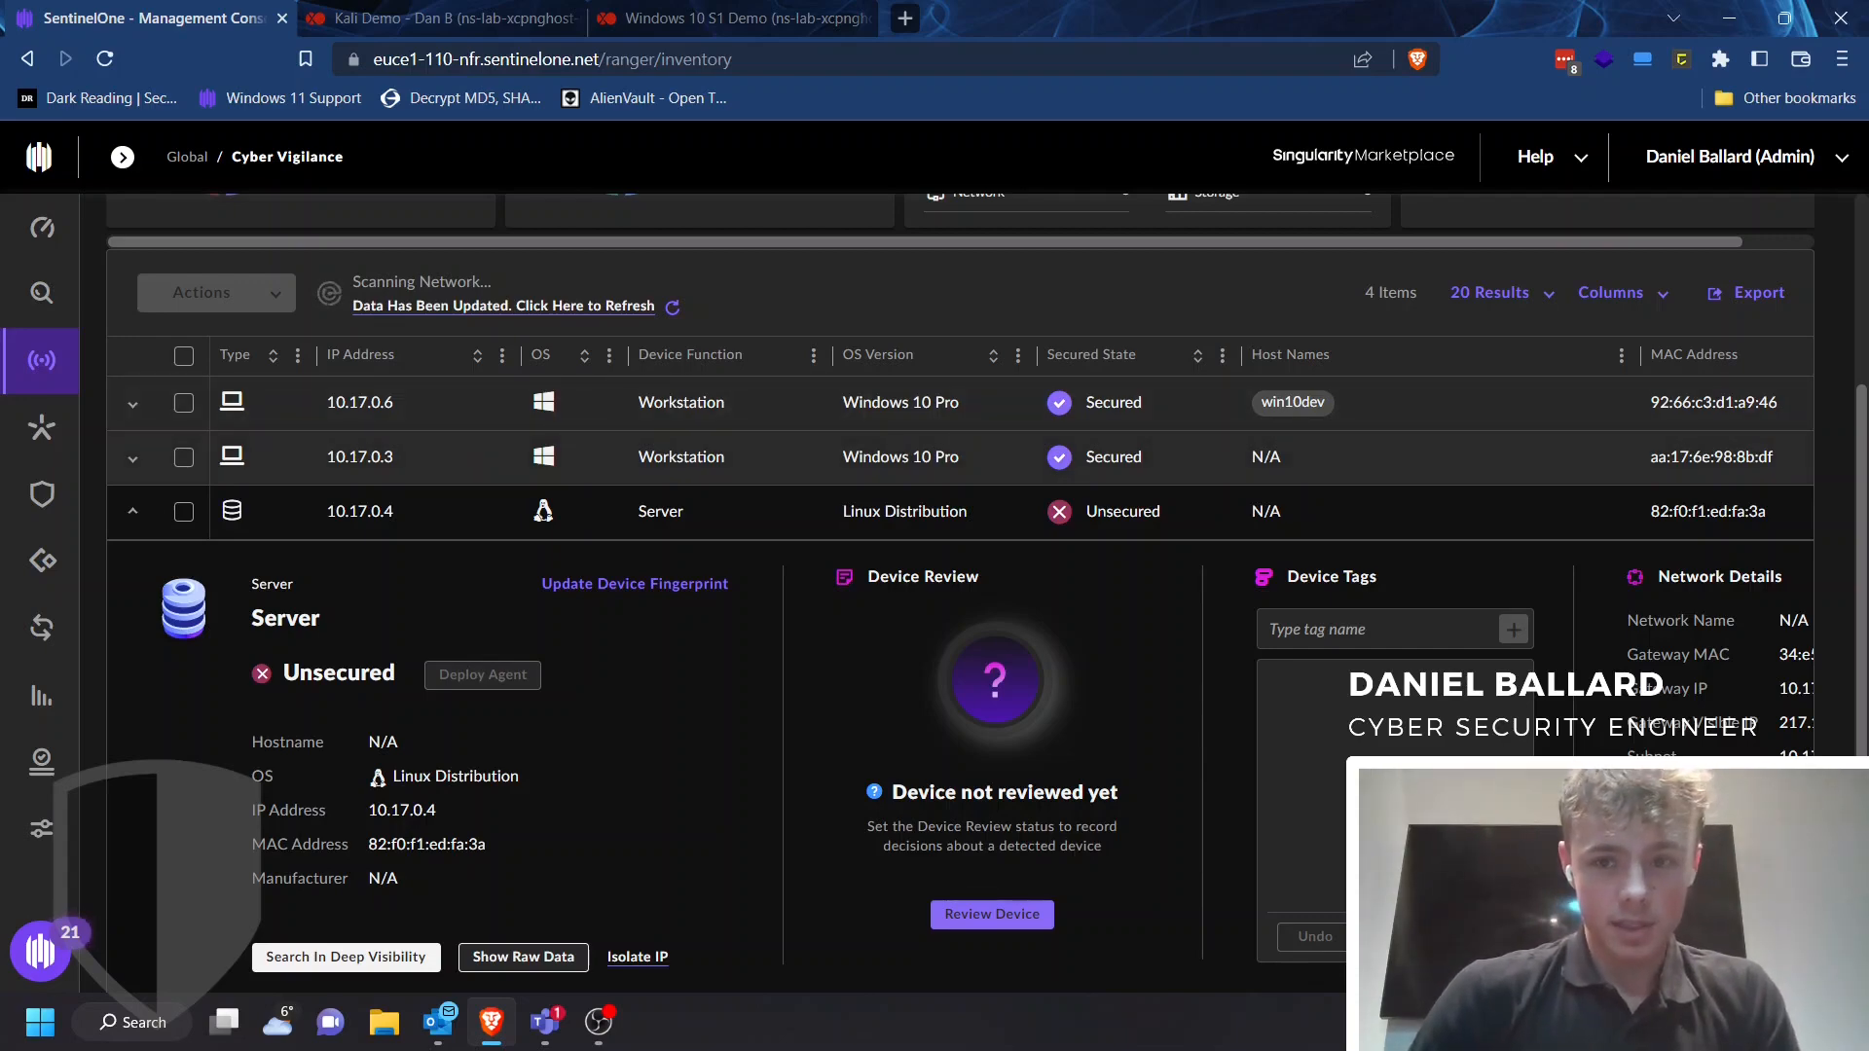
Inspect the 10.17.0.3 and 10.17.0.4 entries in the refreshed device inventory
{"action": "left_click", "coordinate": [132, 458]}
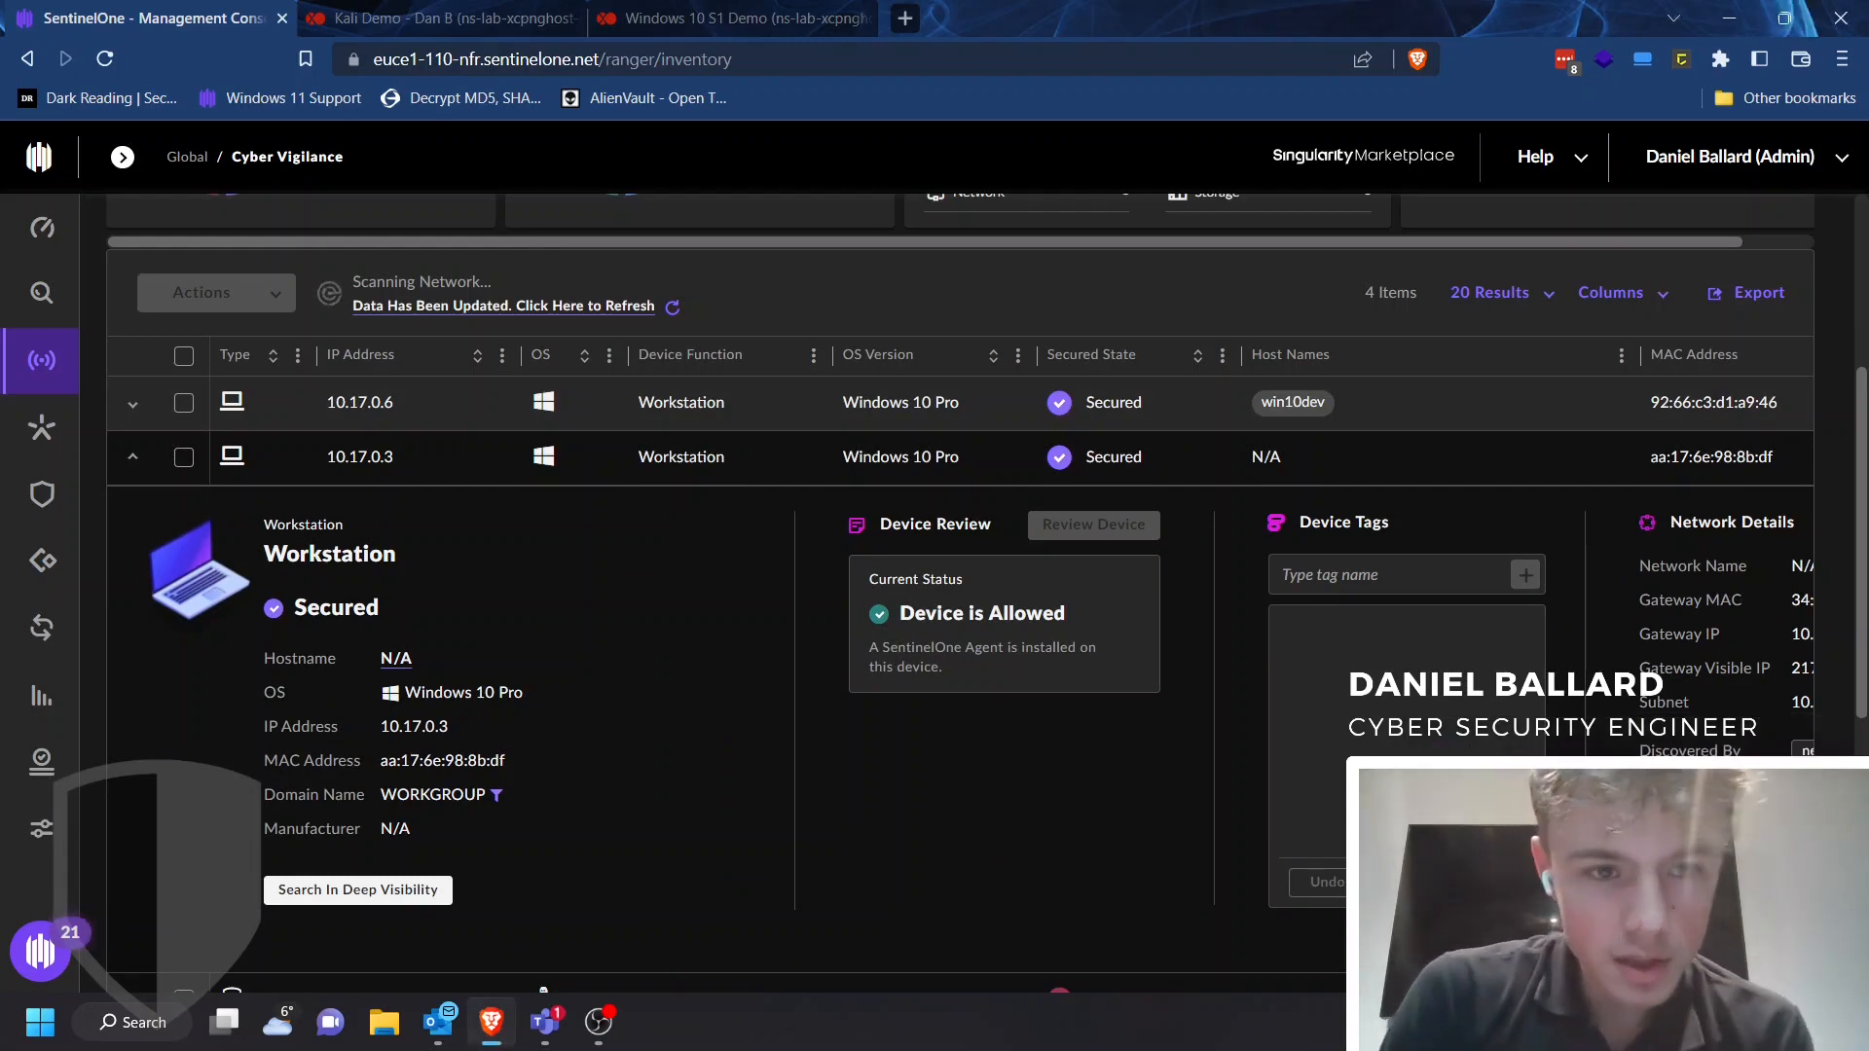
{"action": "scroll", "coordinate": [987, 584], "scroll_direction": "down", "scroll_amount": 1}
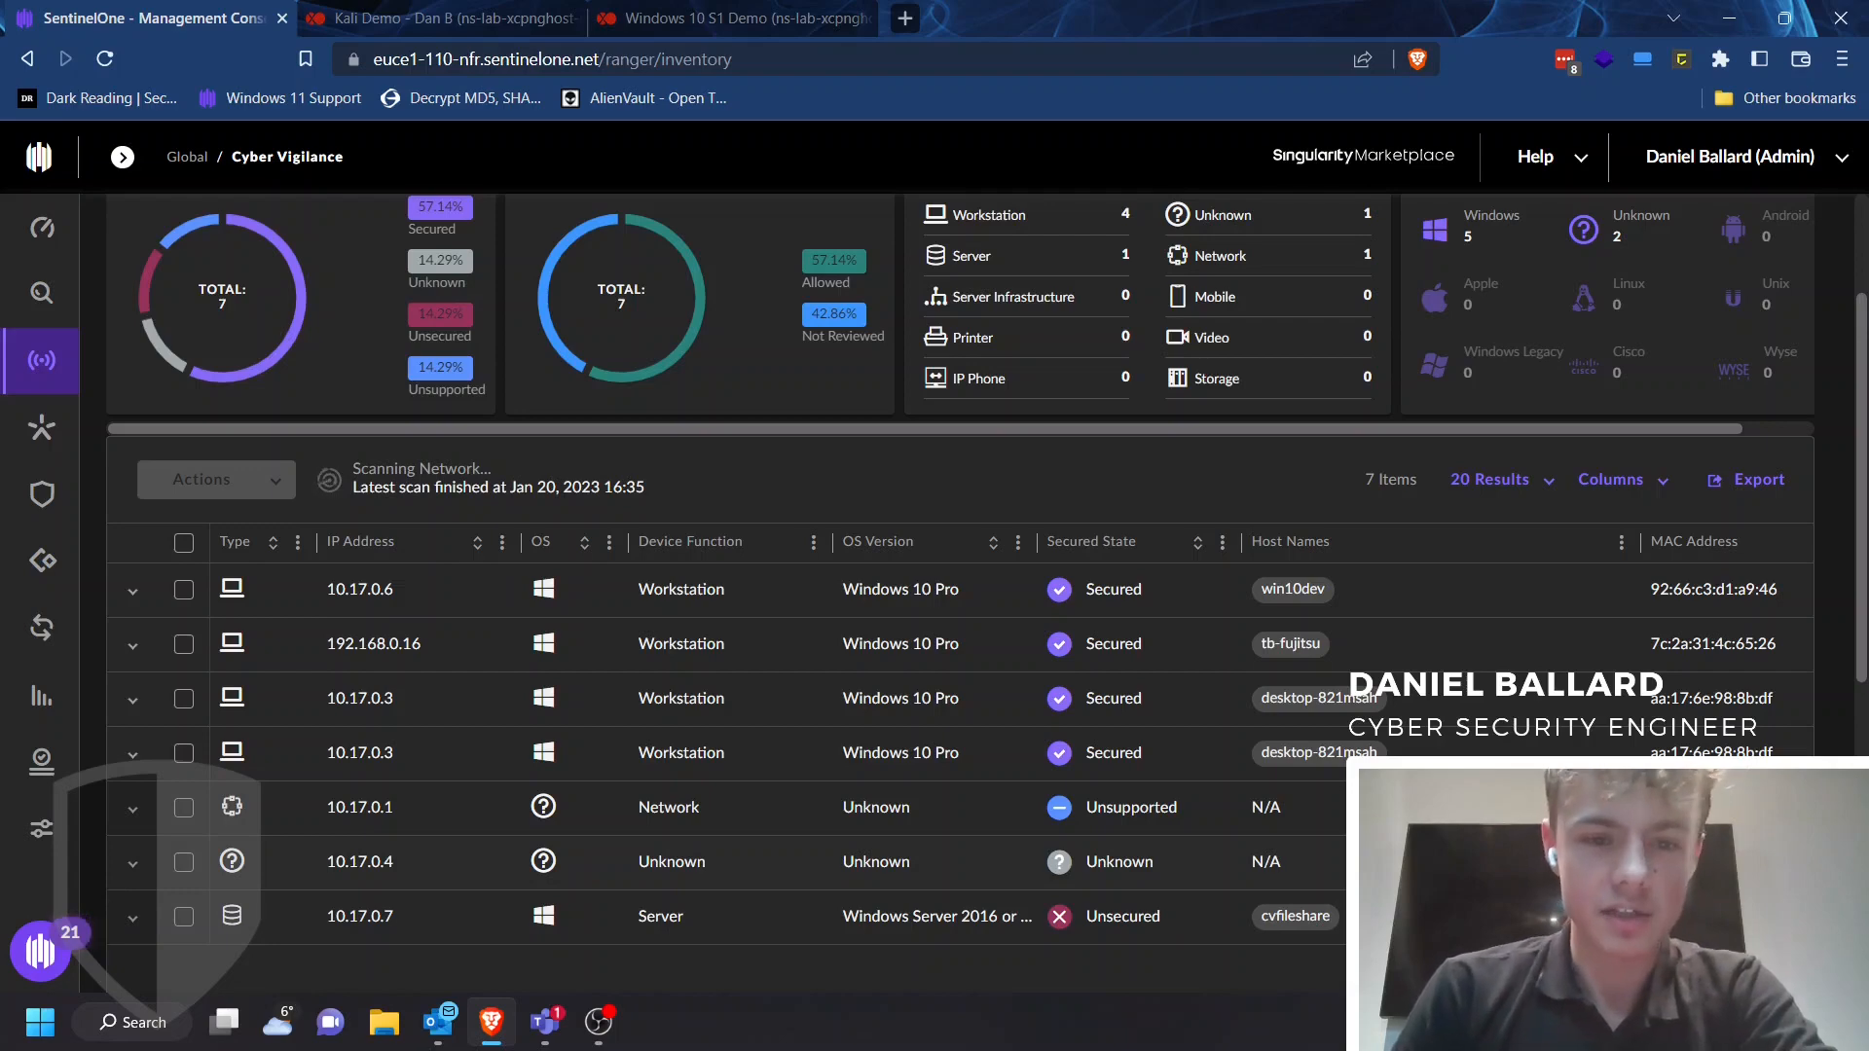
{"action": "left_click", "coordinate": [133, 863]}
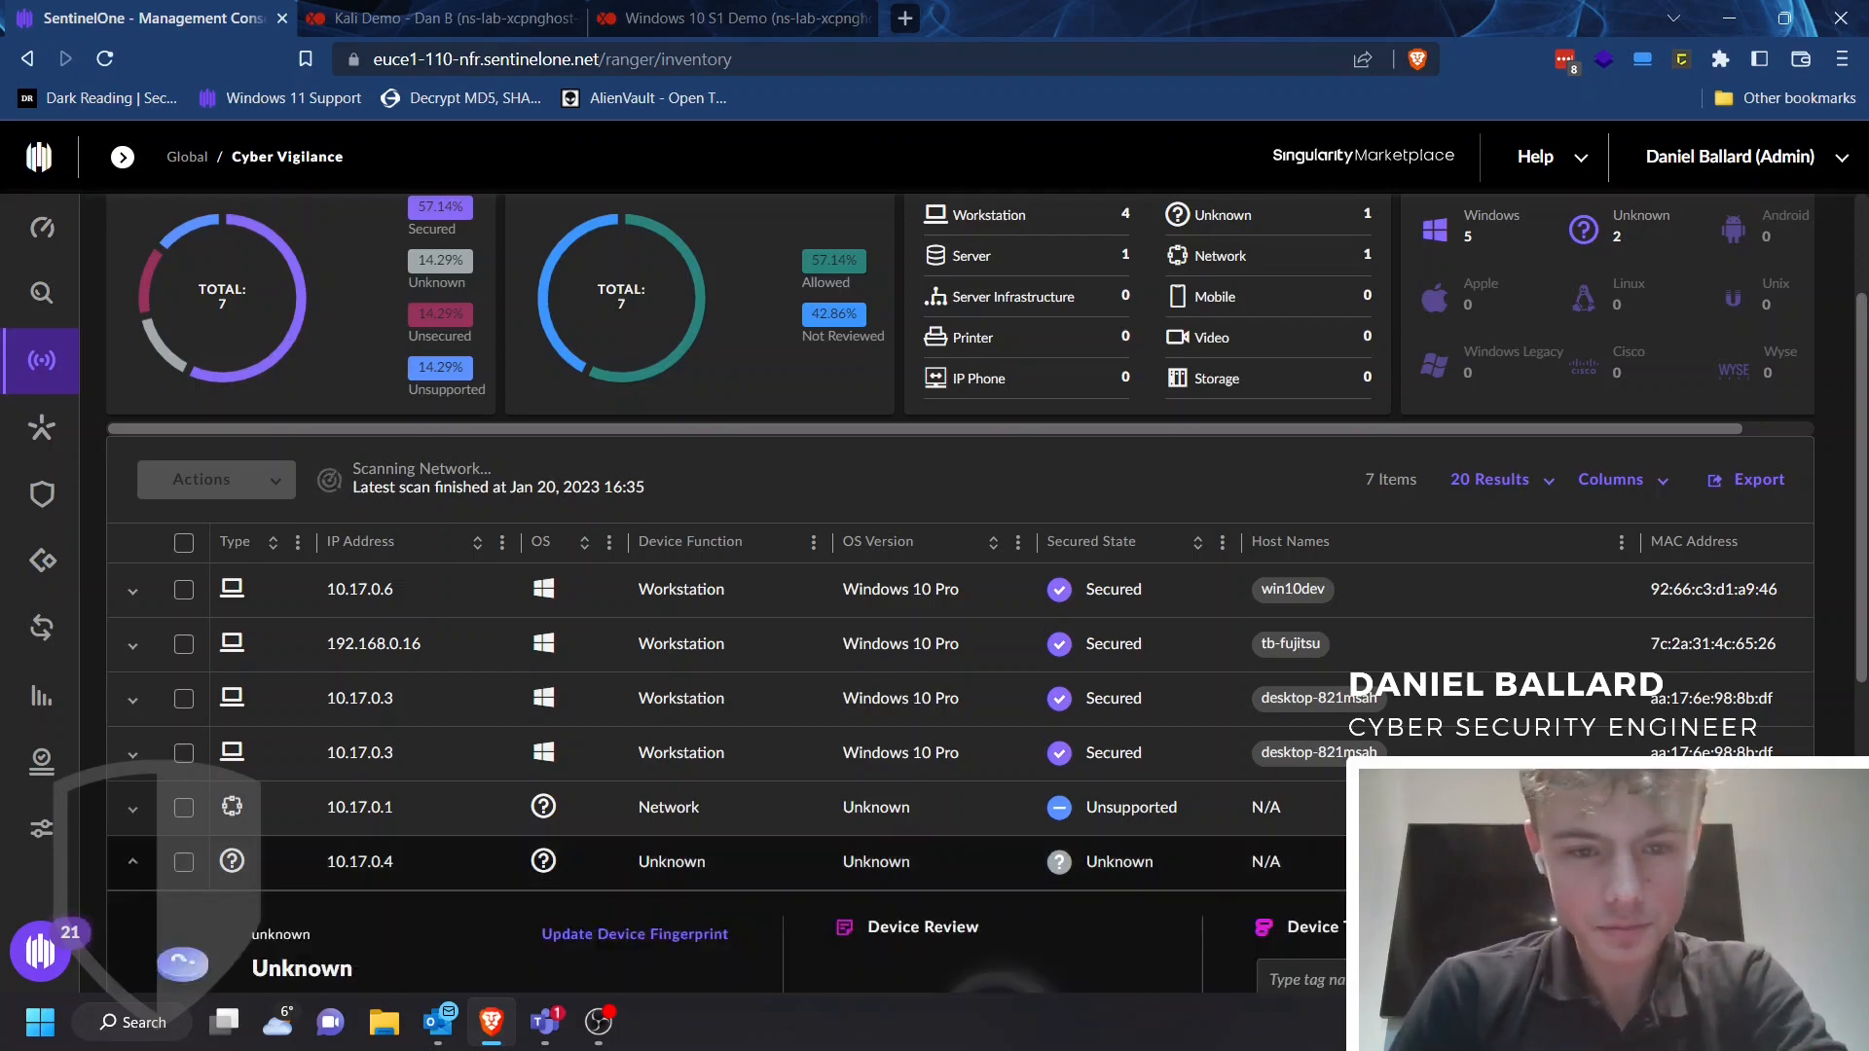
{"action": "scroll", "coordinate": [959, 594], "scroll_direction": "down", "scroll_amount": 3}
{"action": "scroll", "coordinate": [959, 594], "scroll_direction": "down", "scroll_amount": 1}
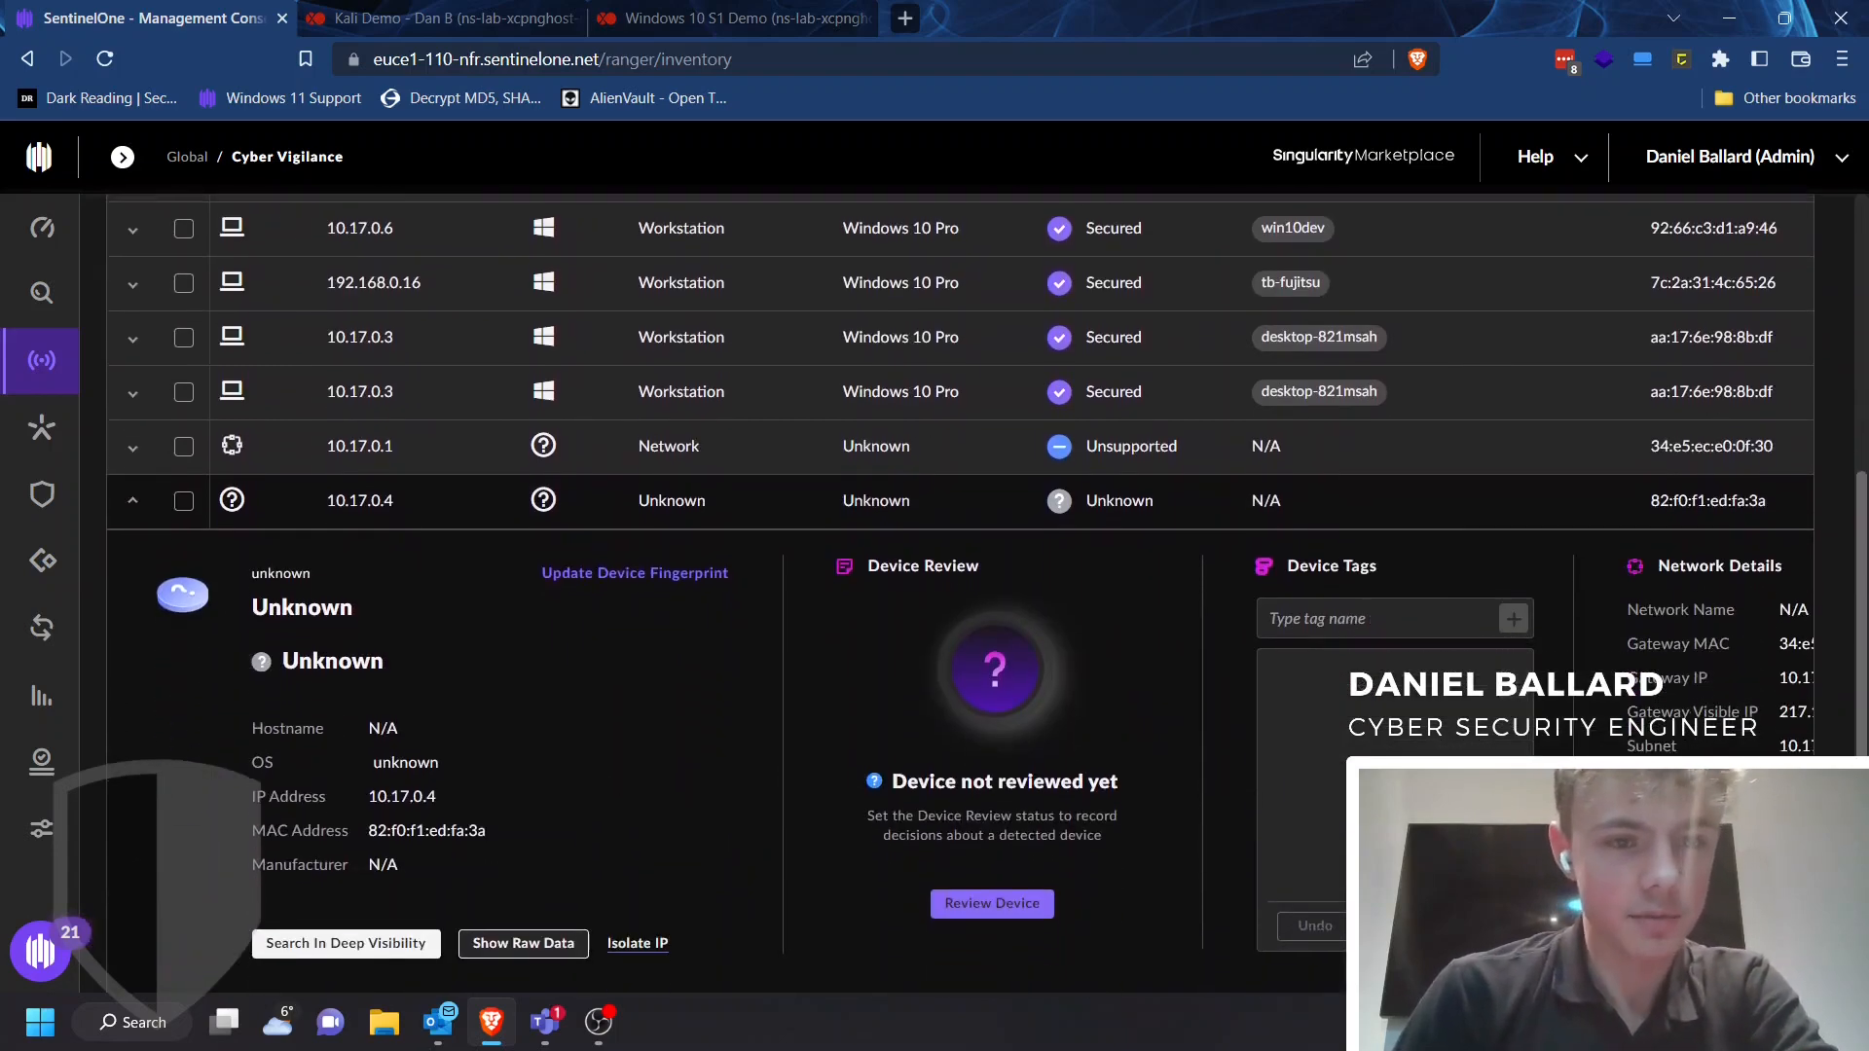
Update the 10.17.0.4 device fingerprint to function Workstation, OS type Linux and OS version Debian
{"action": "left_click", "coordinate": [635, 573]}
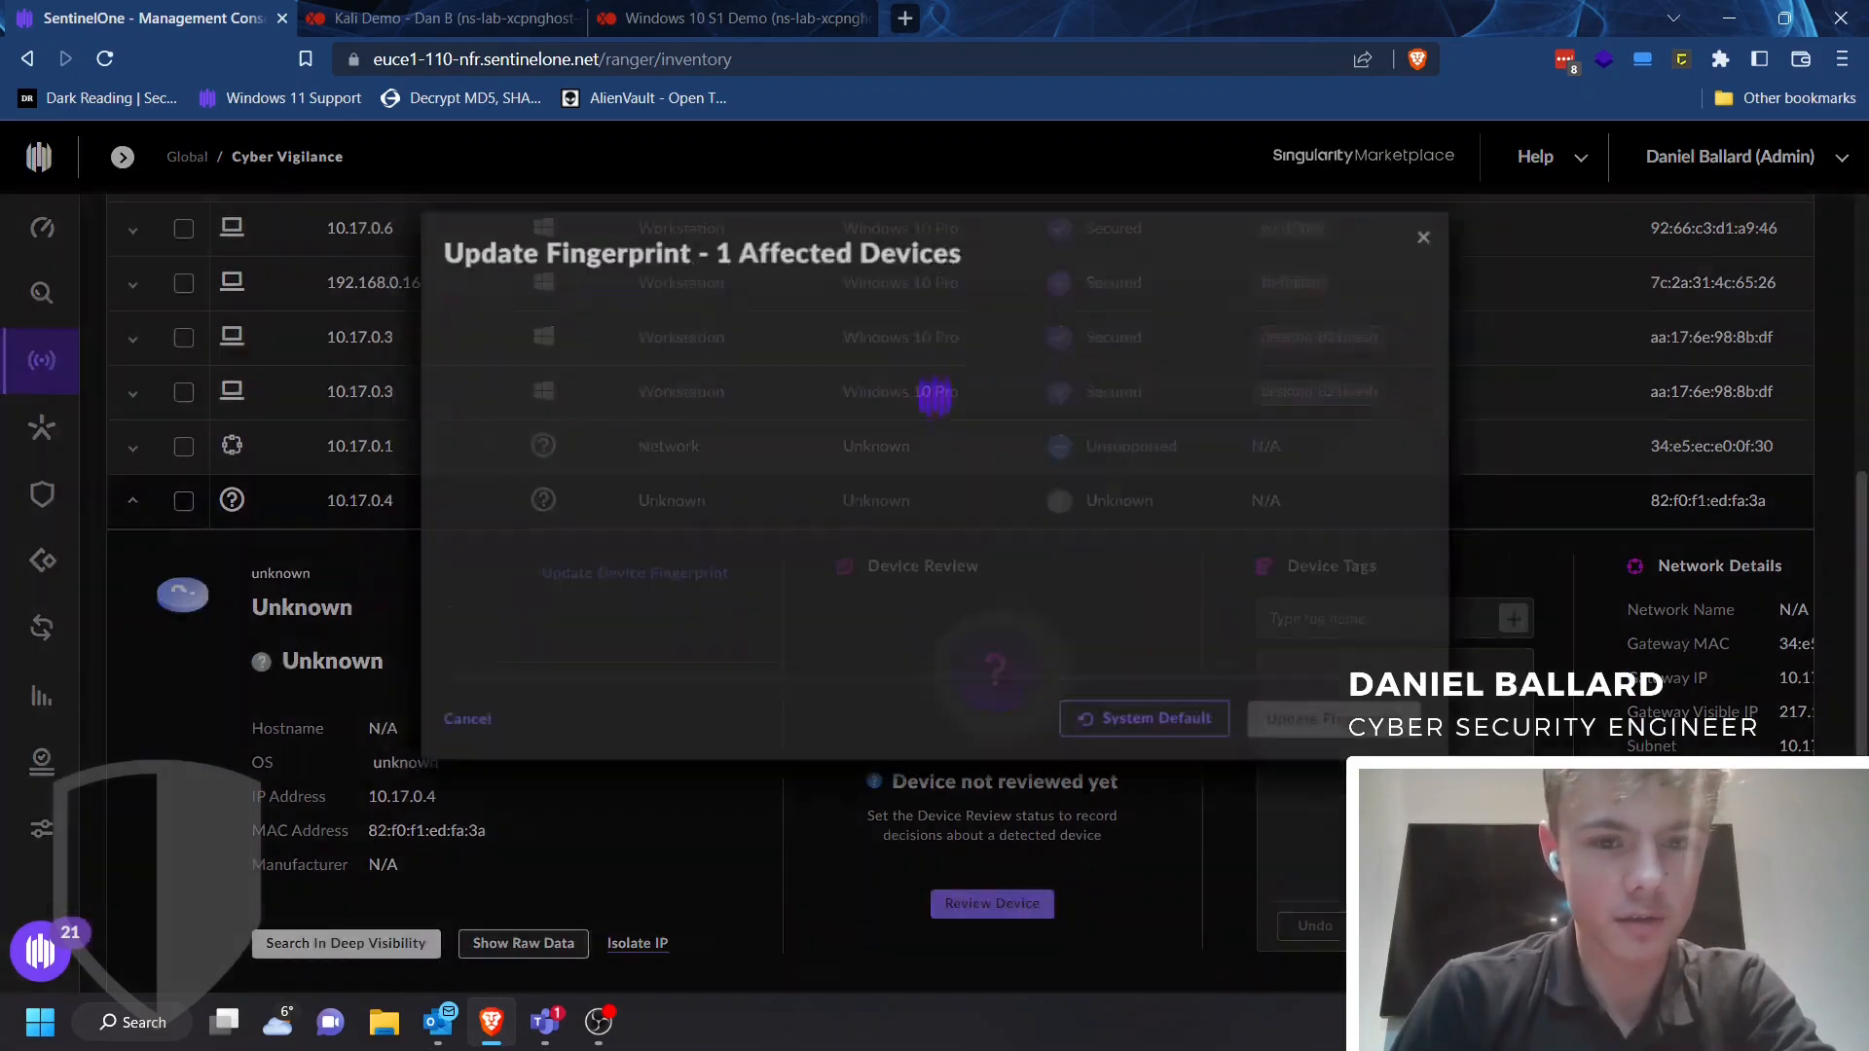
{"action": "left_click", "coordinate": [579, 626]}
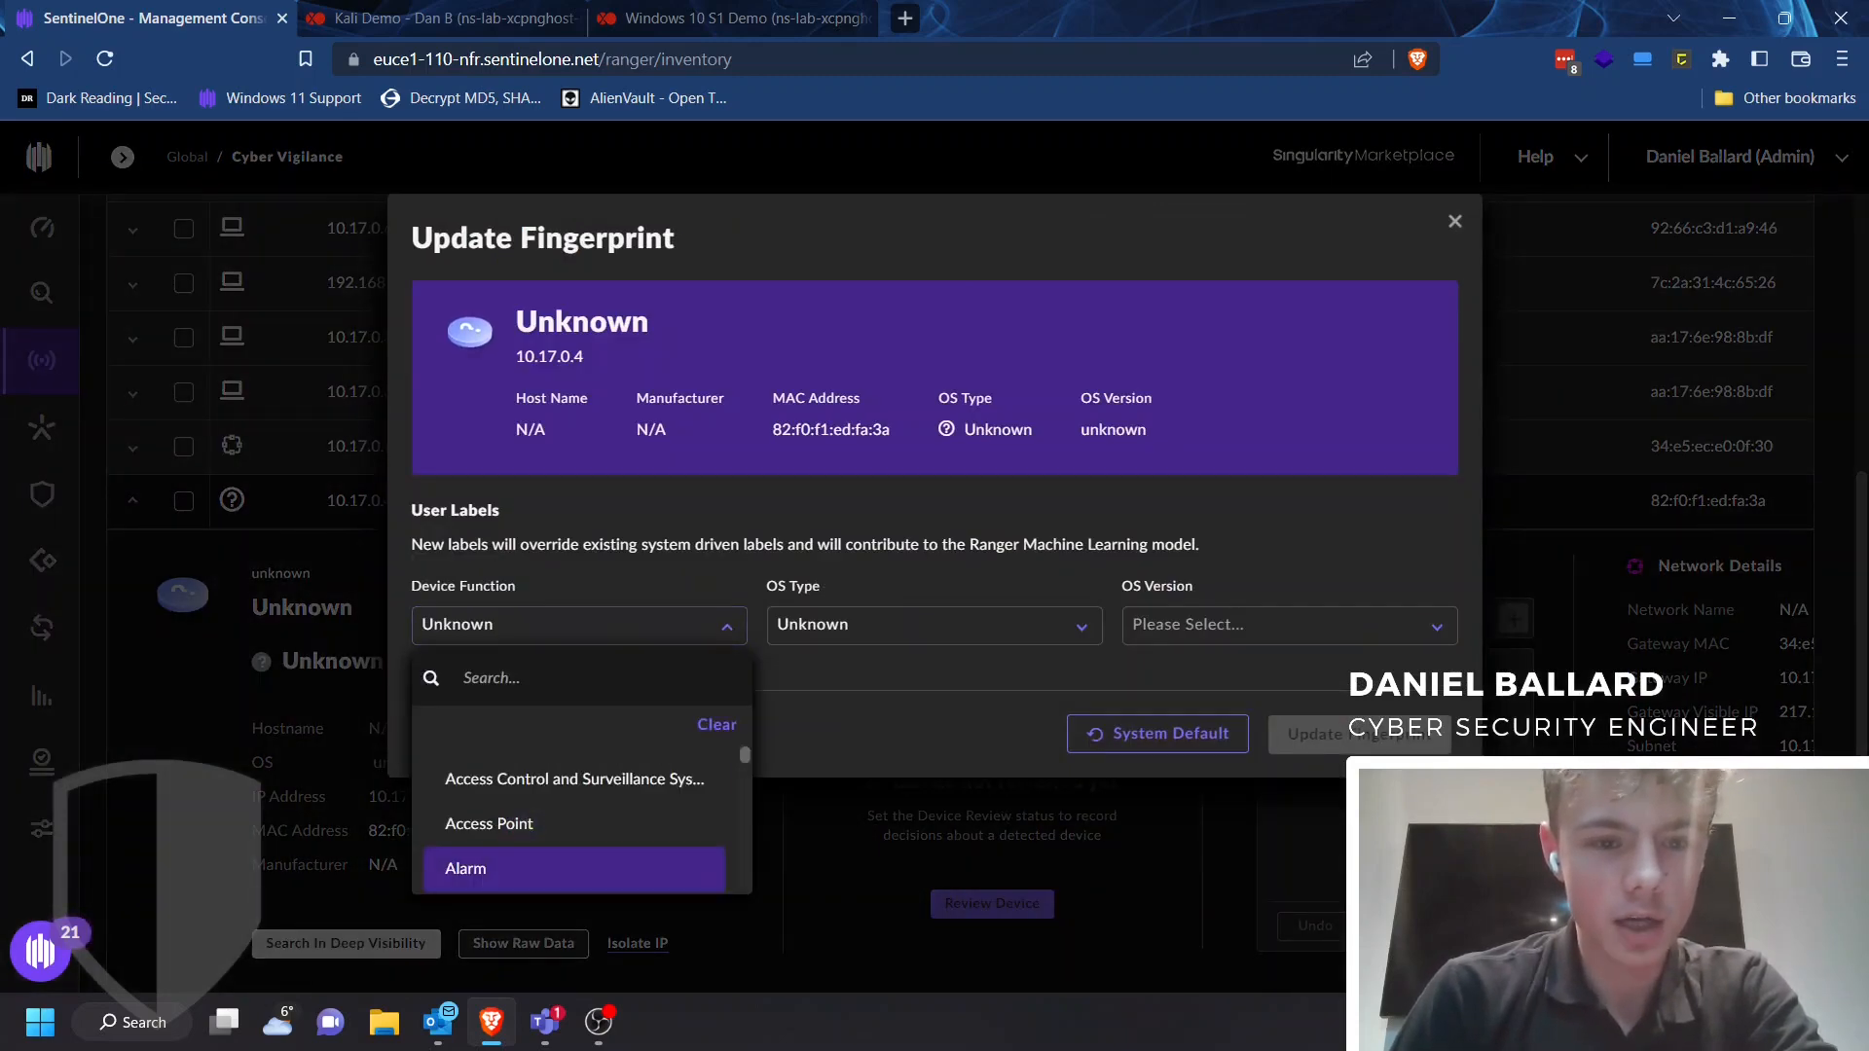
{"action": "scroll", "coordinate": [575, 846], "scroll_direction": "down", "scroll_amount": 5}
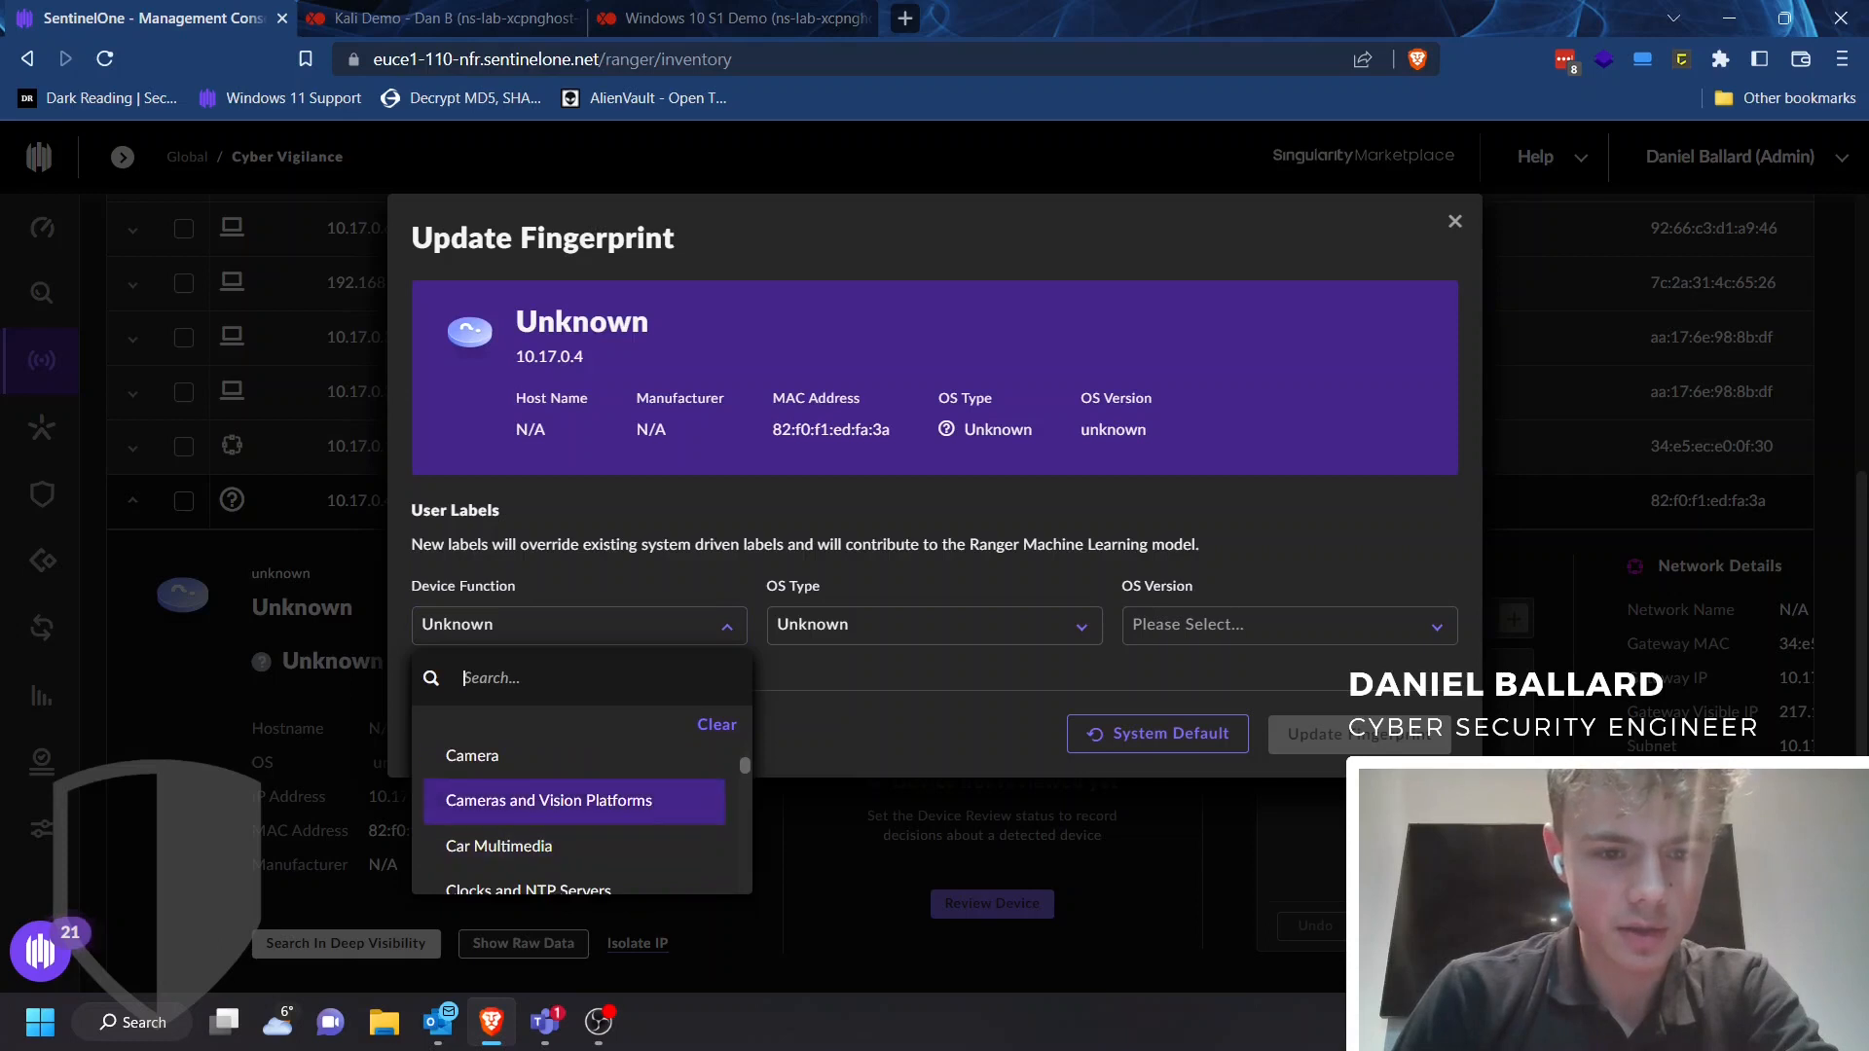
{"action": "type", "text": "work"}
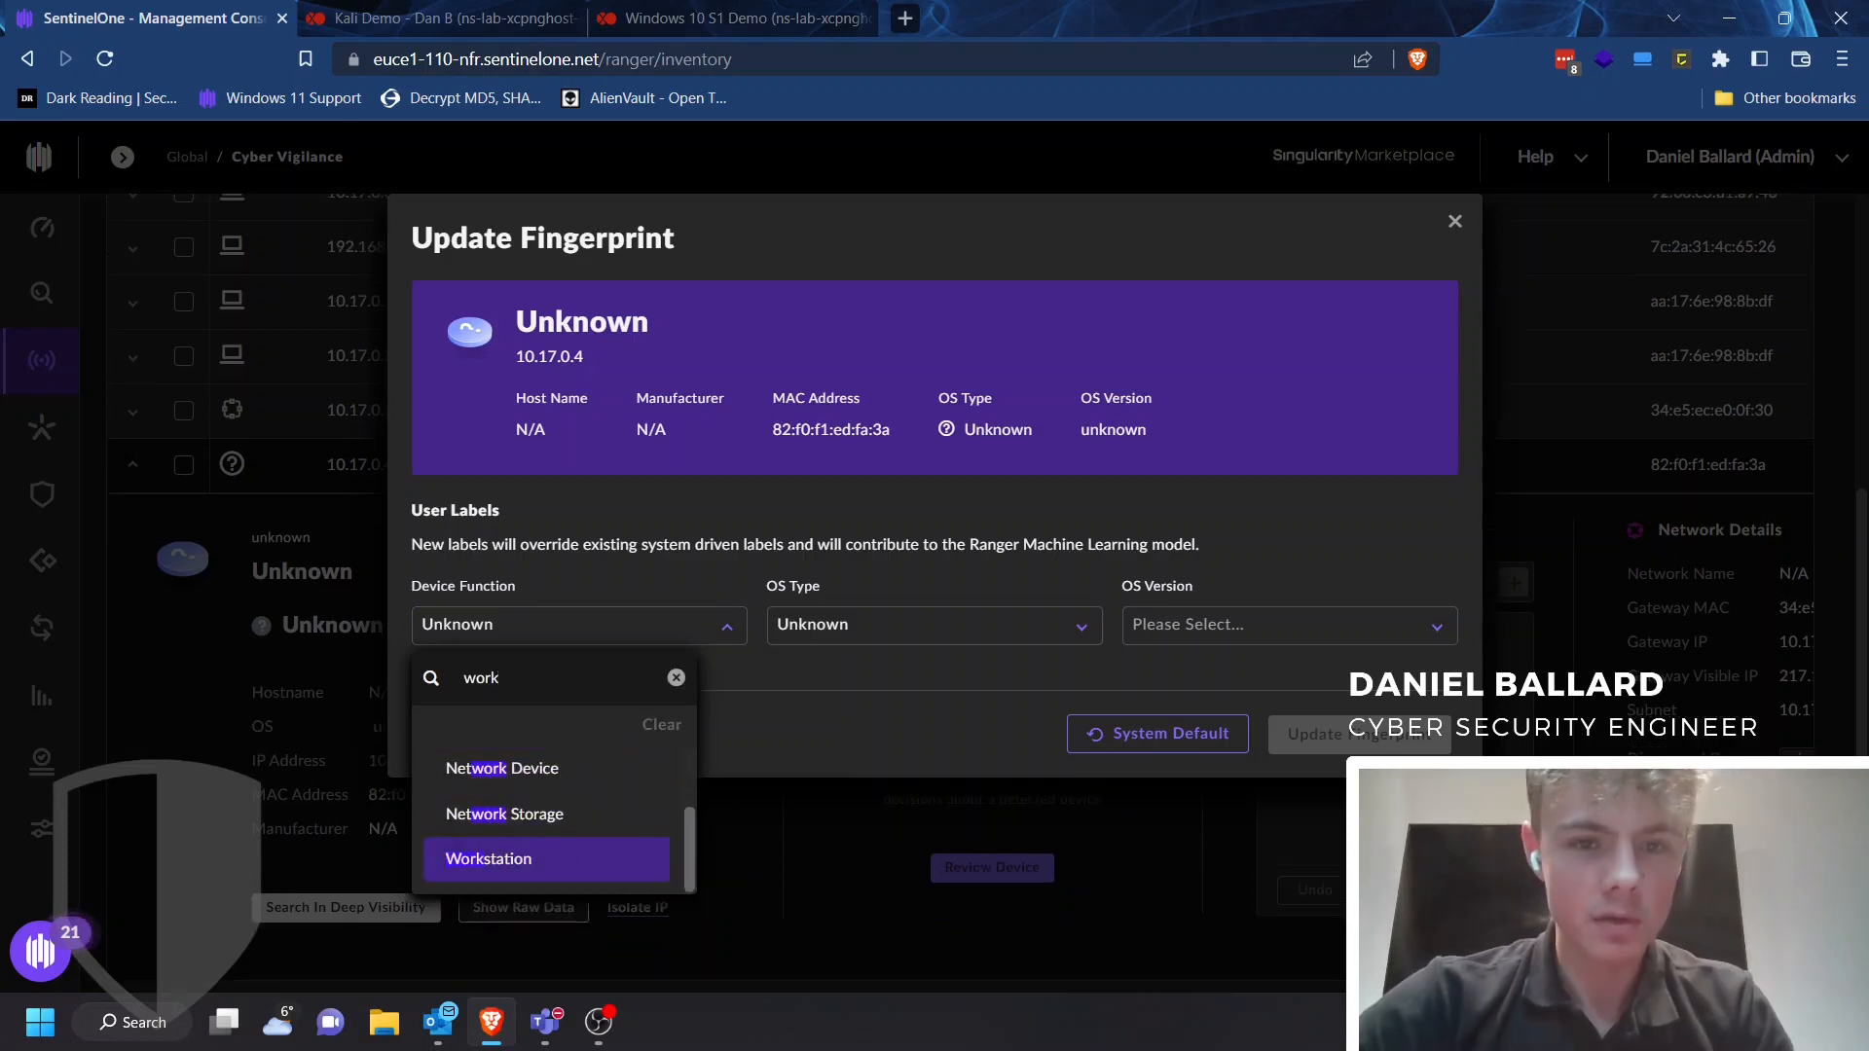
{"action": "left_click", "coordinate": [489, 858]}
{"action": "left_click", "coordinate": [930, 626]}
{"action": "scroll", "coordinate": [901, 823], "scroll_direction": "down", "scroll_amount": 3}
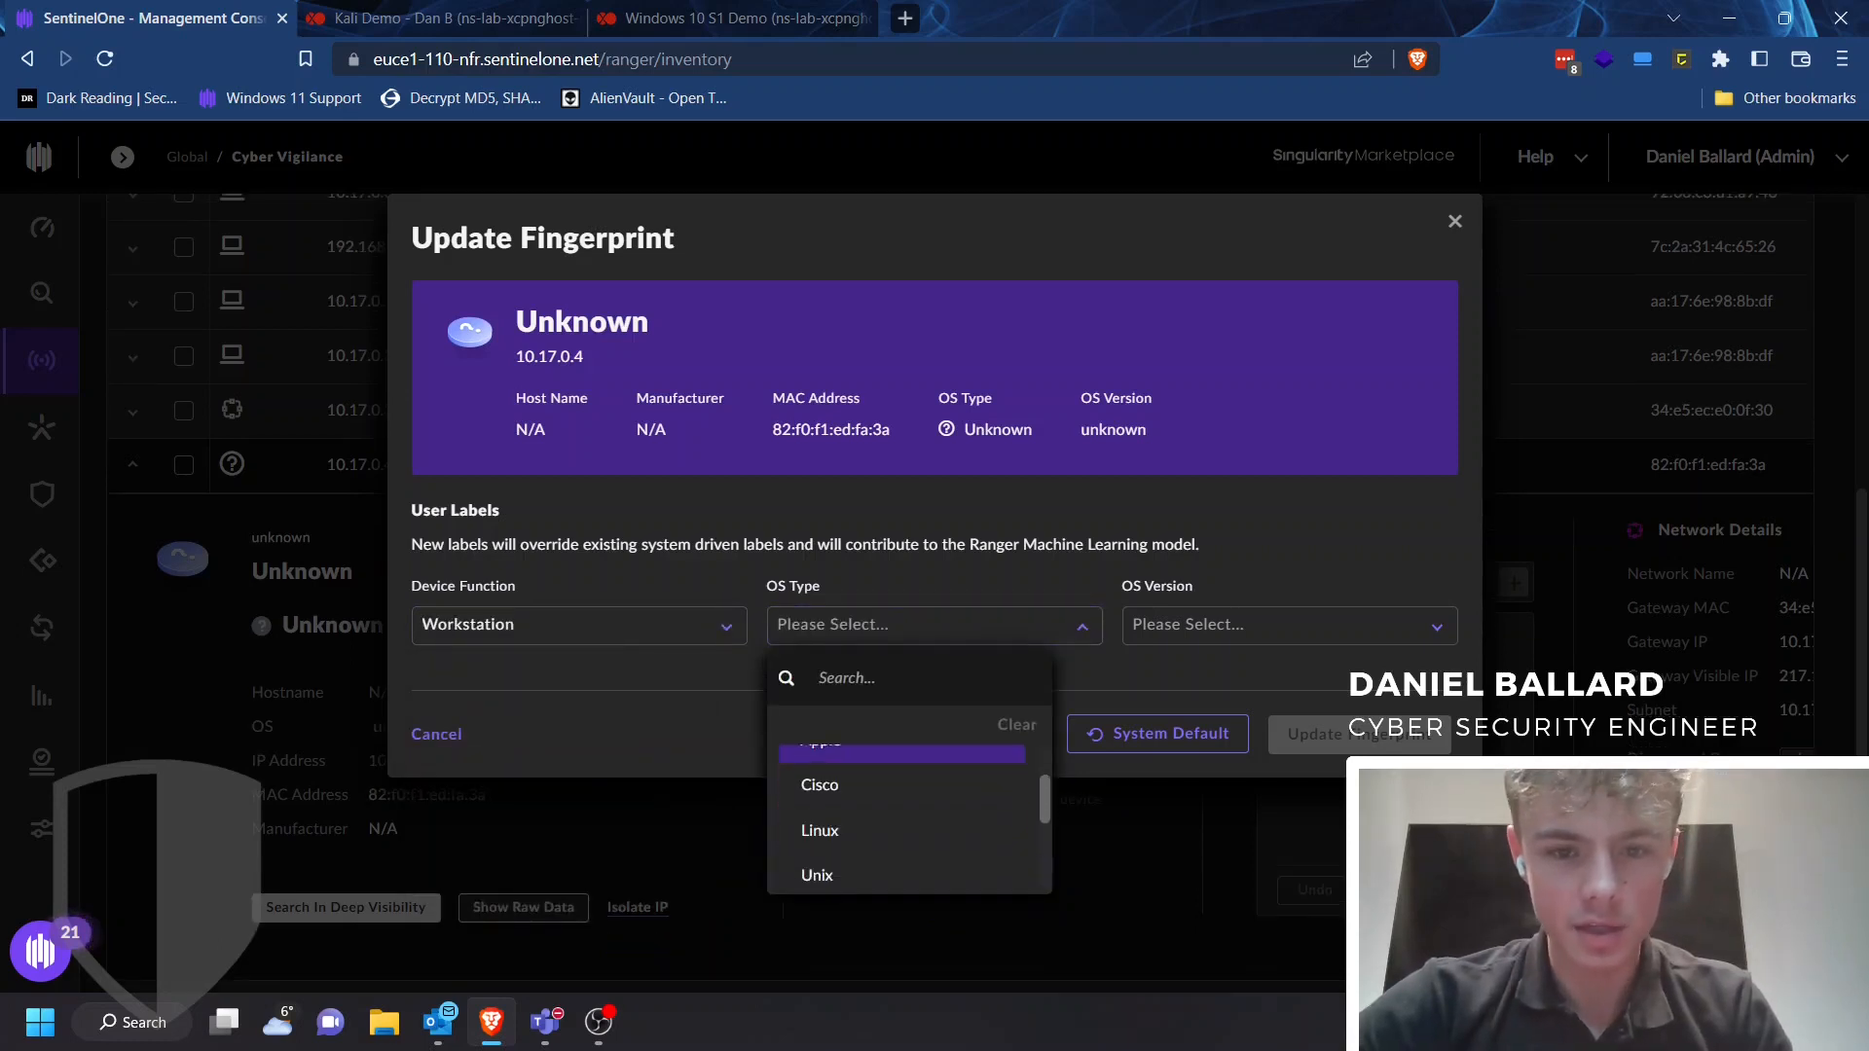
{"action": "left_click", "coordinate": [856, 776]}
{"action": "left_click", "coordinate": [1275, 625]}
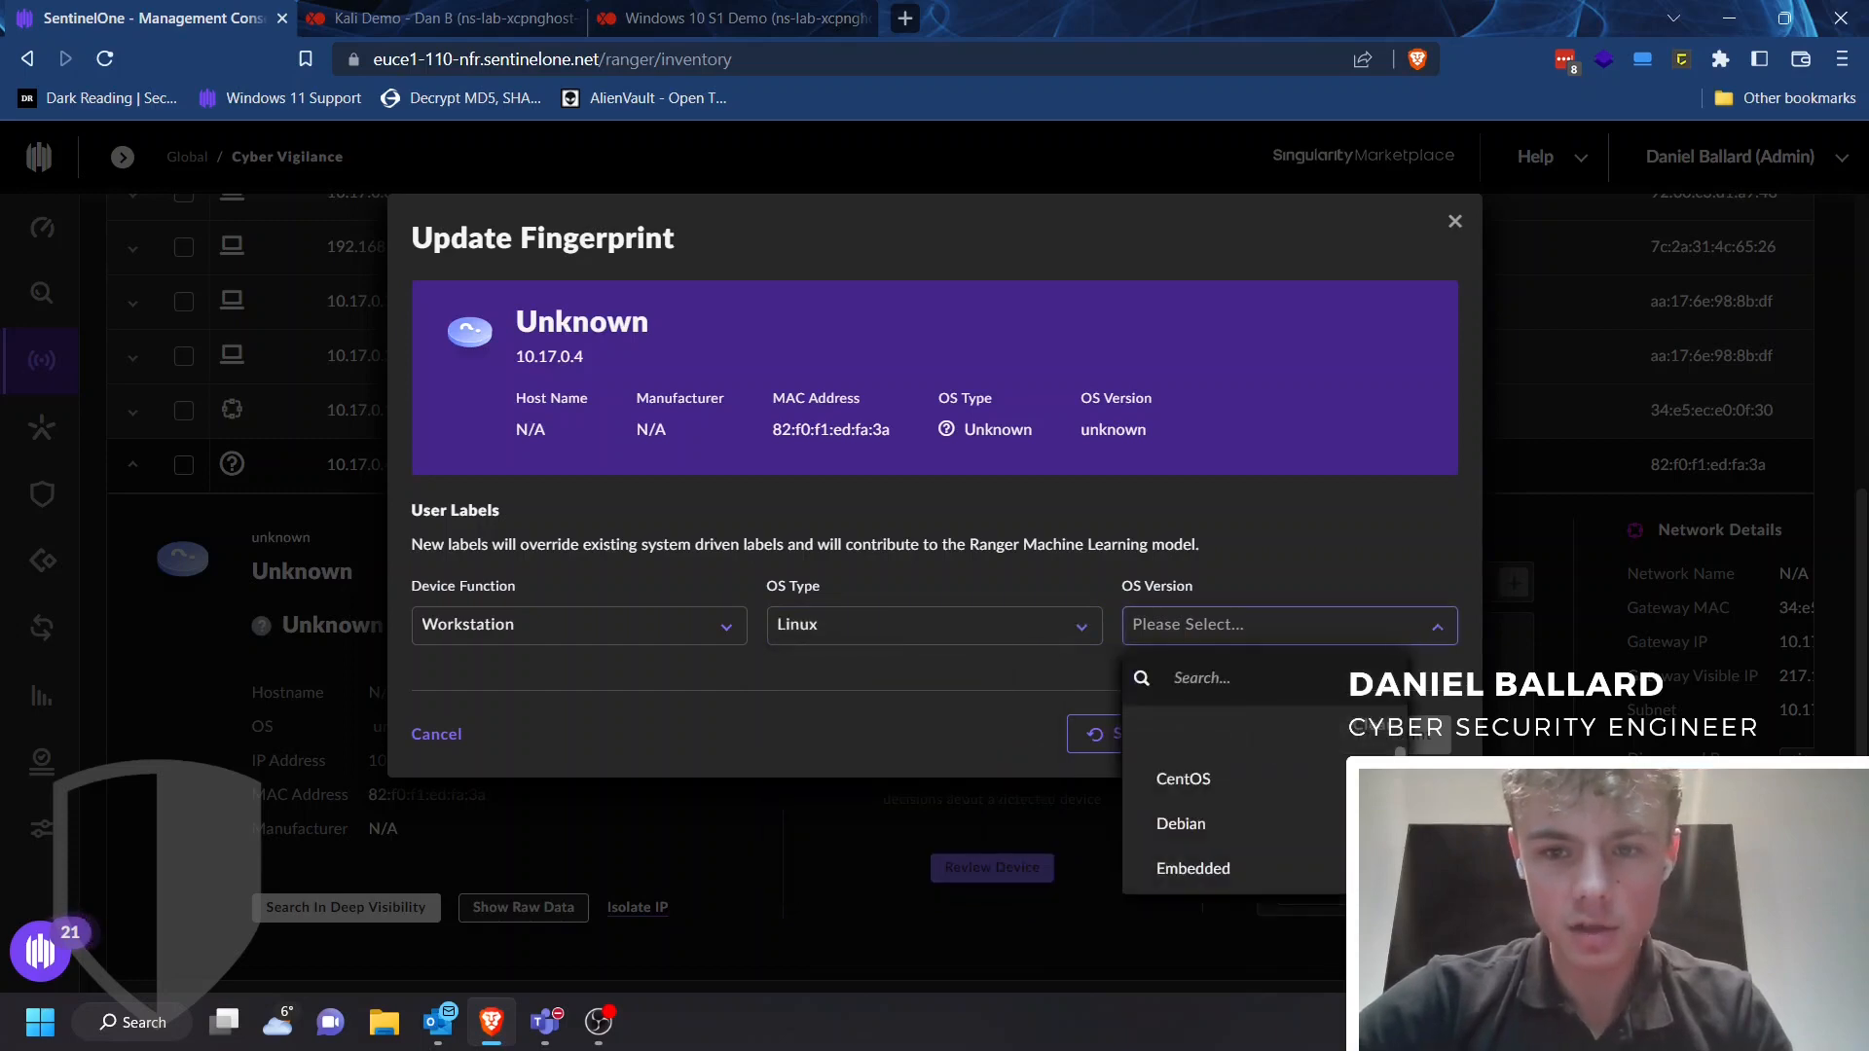
{"action": "left_click", "coordinate": [1208, 818]}
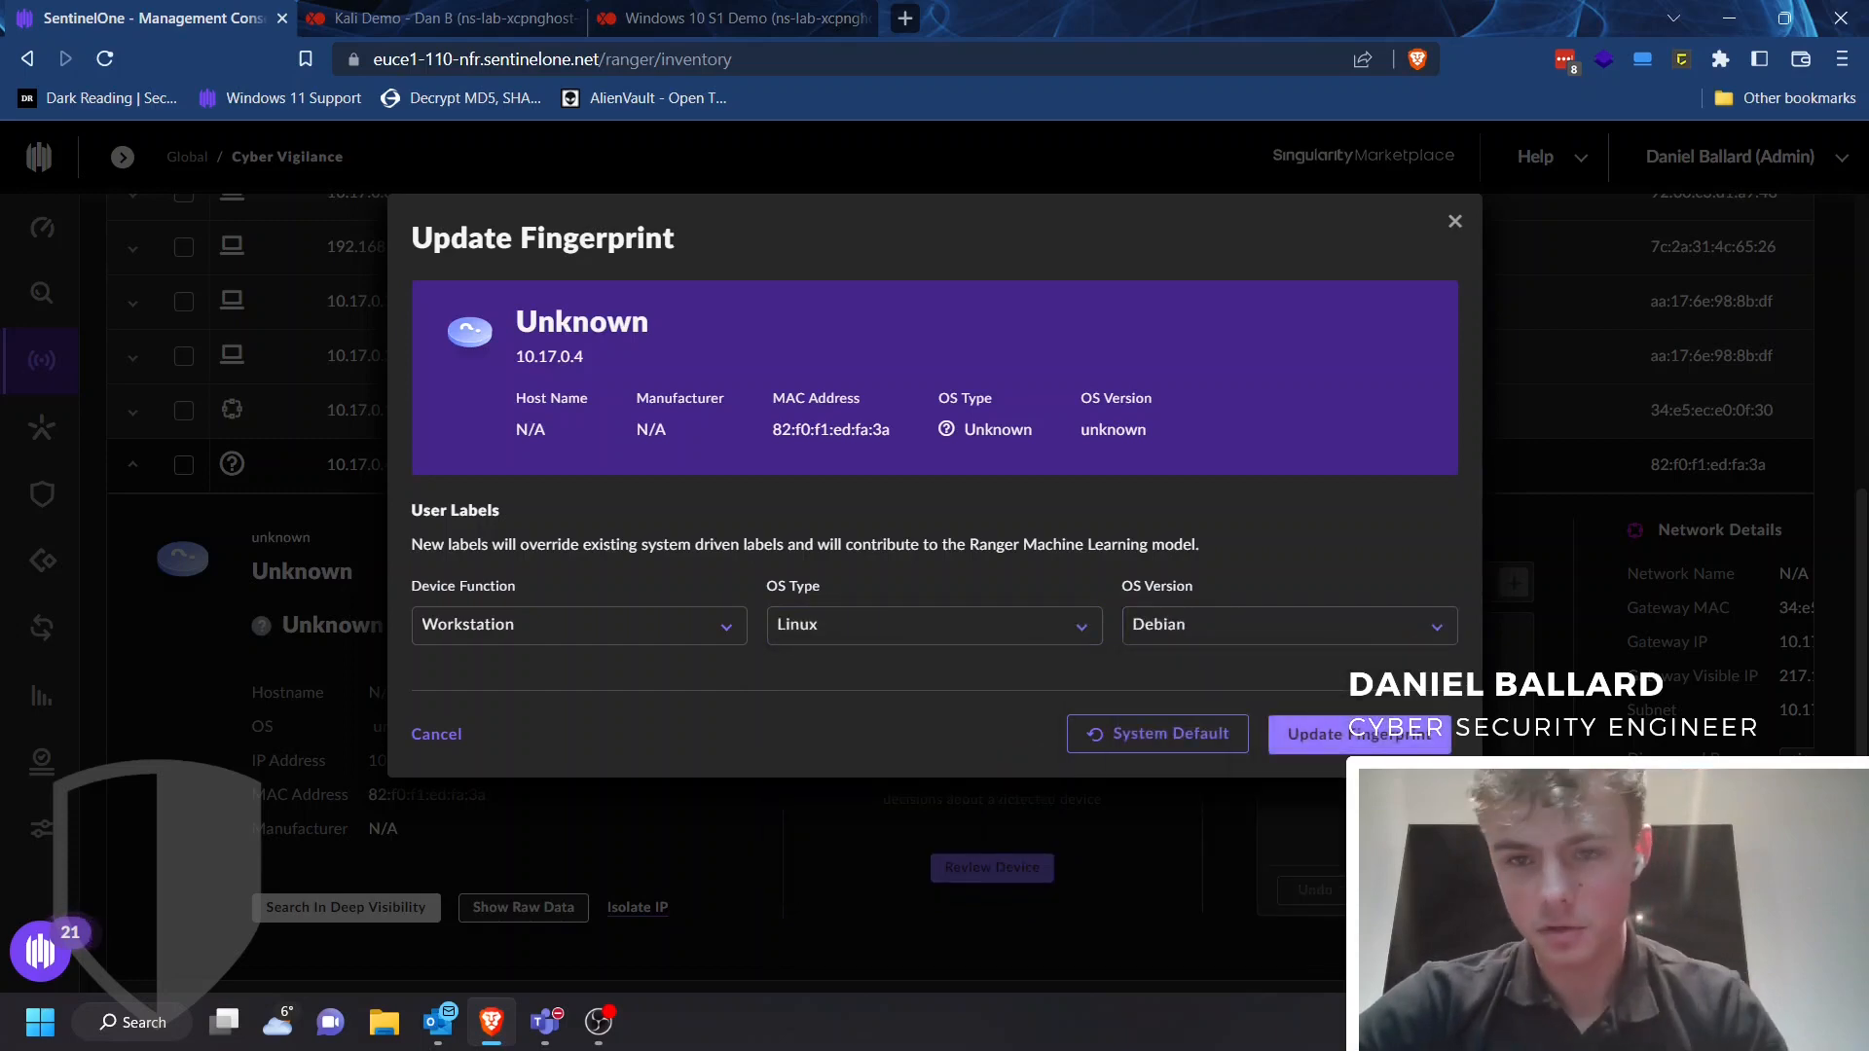
{"action": "left_click", "coordinate": [1359, 734]}
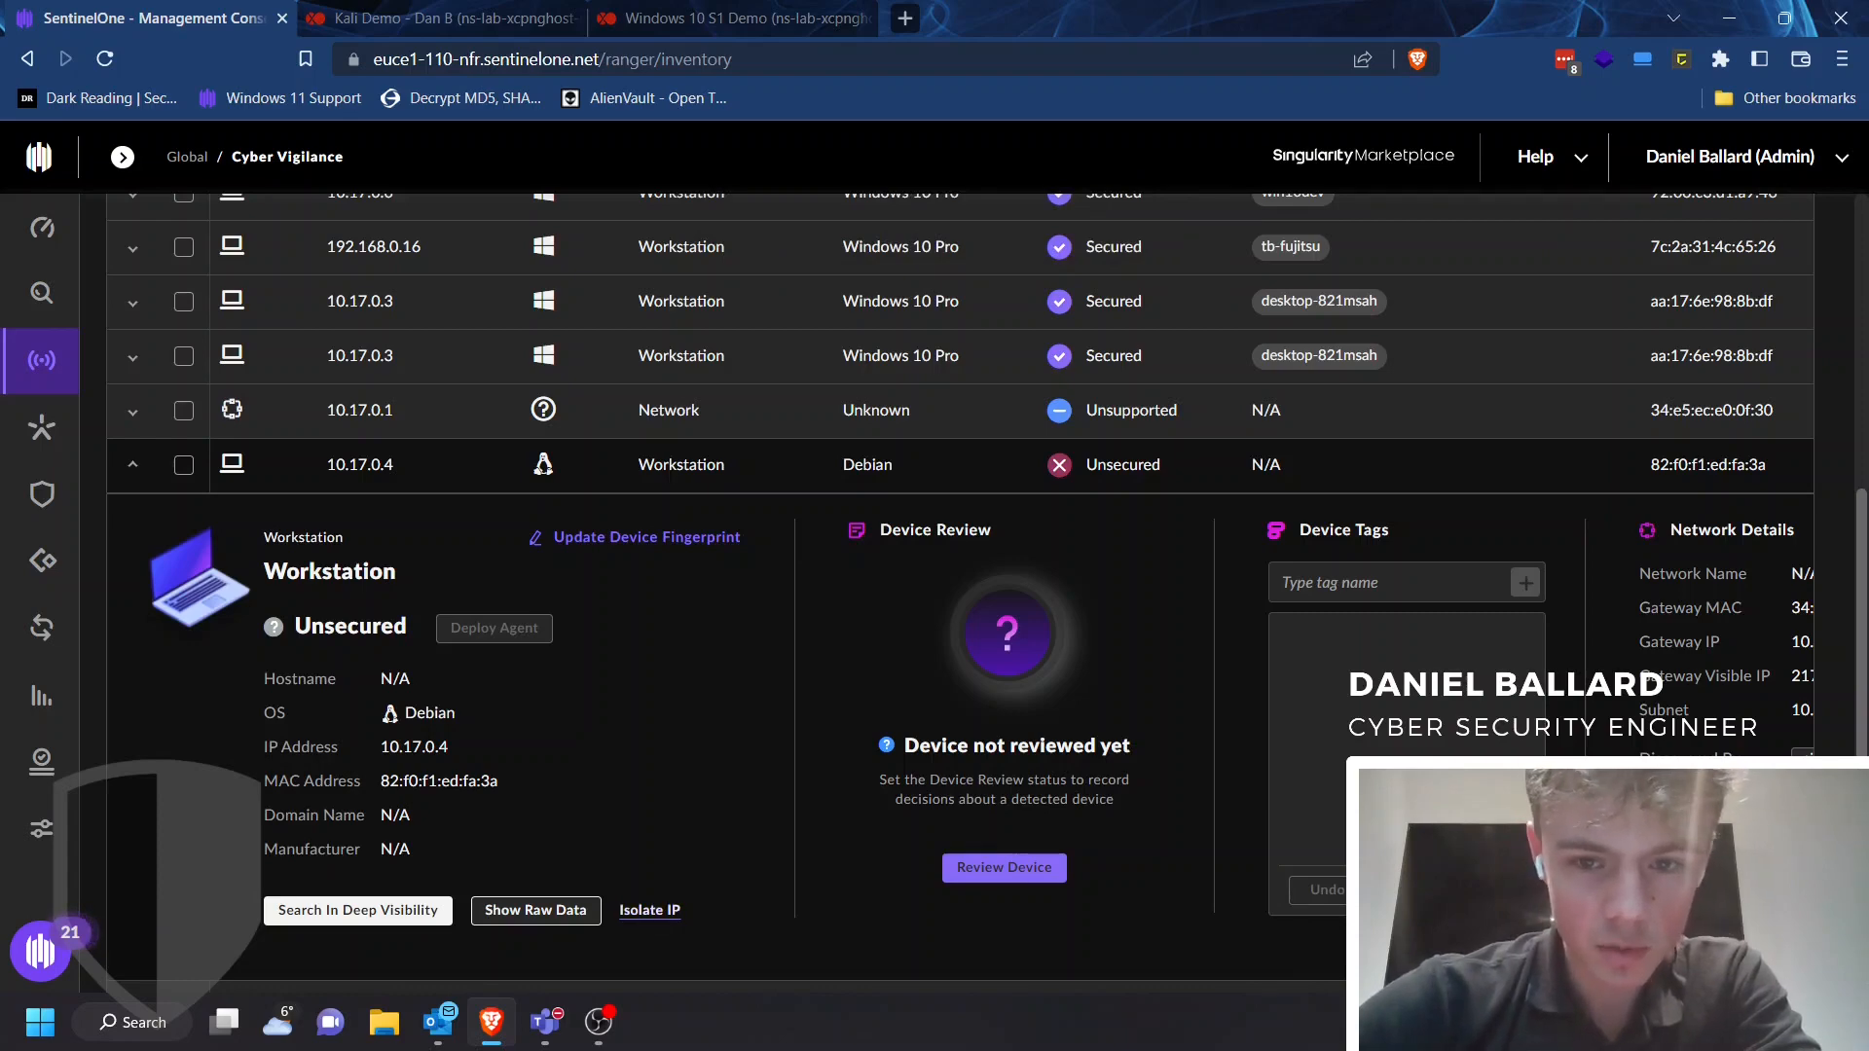
Review the 10.17.0.4 device's network details and select that device in the inventory
{"action": "scroll", "coordinate": [959, 560], "scroll_direction": "right", "scroll_amount": 5}
{"action": "scroll", "coordinate": [959, 560], "scroll_direction": "right", "scroll_amount": 4}
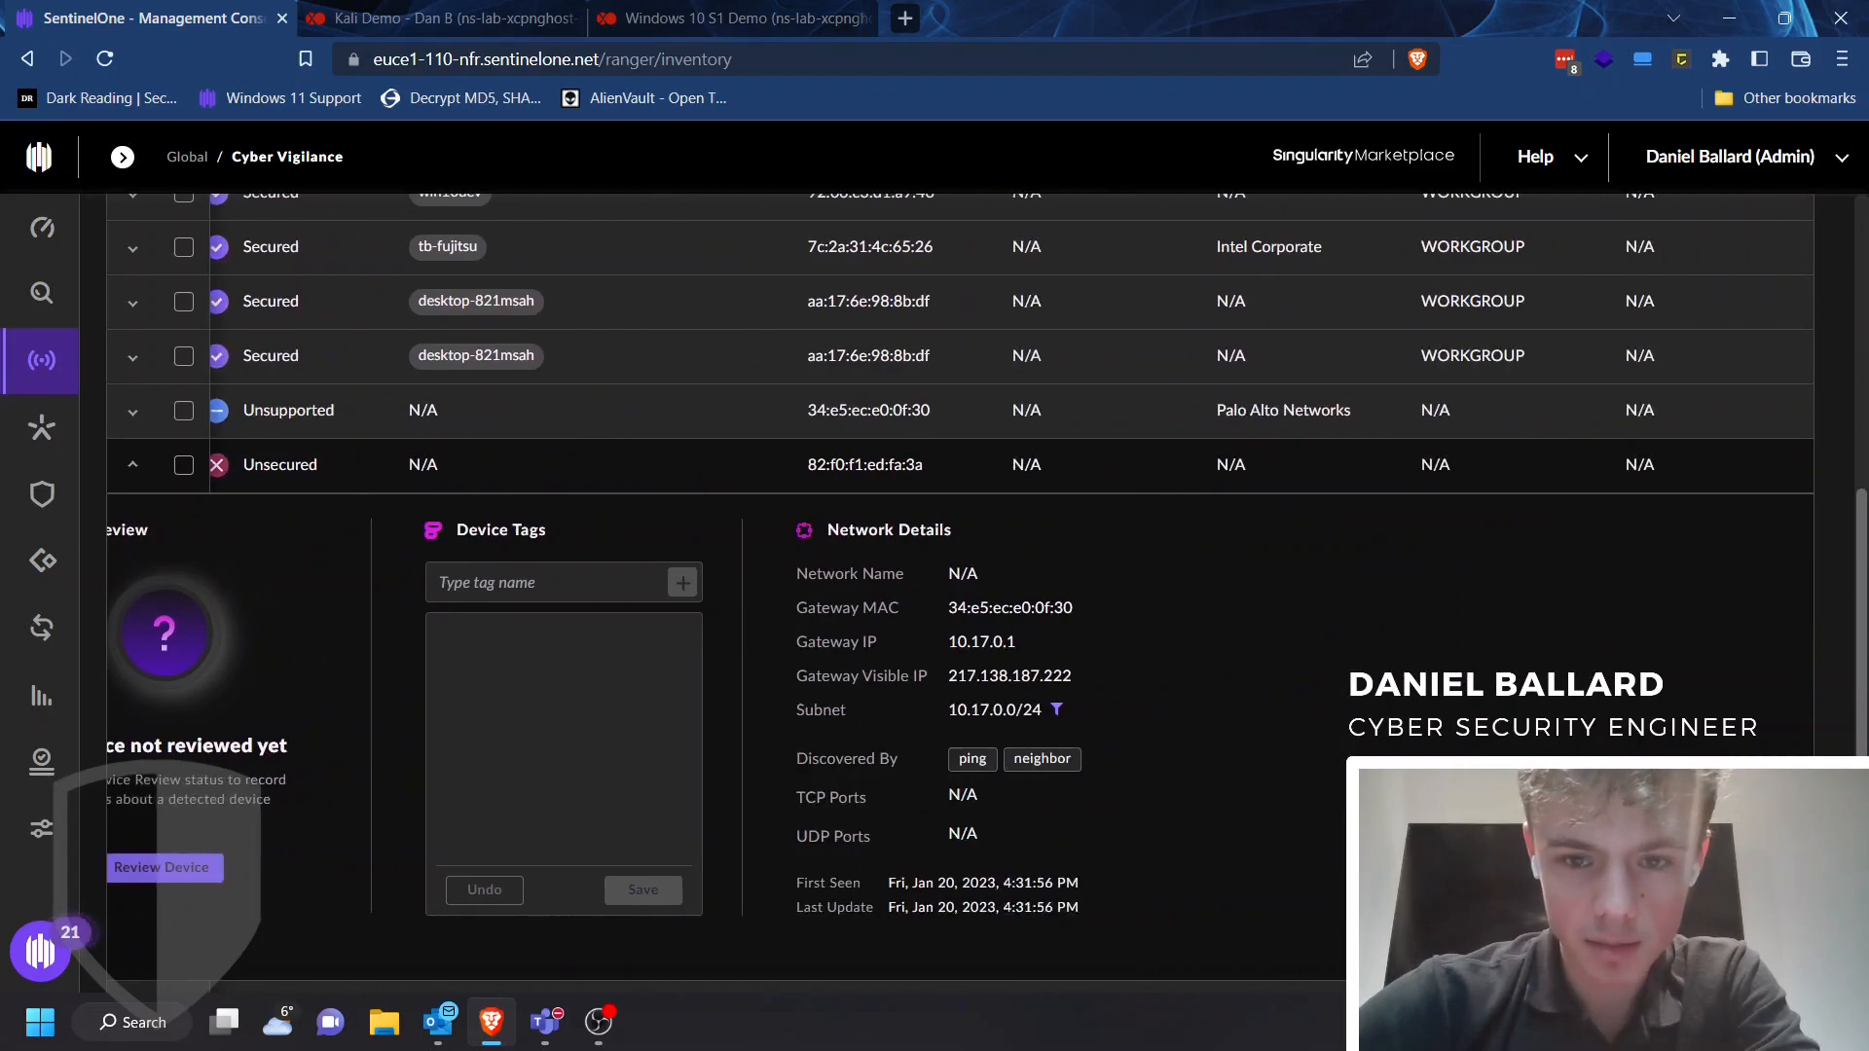
{"action": "scroll", "coordinate": [959, 559], "scroll_direction": "left", "scroll_amount": 9}
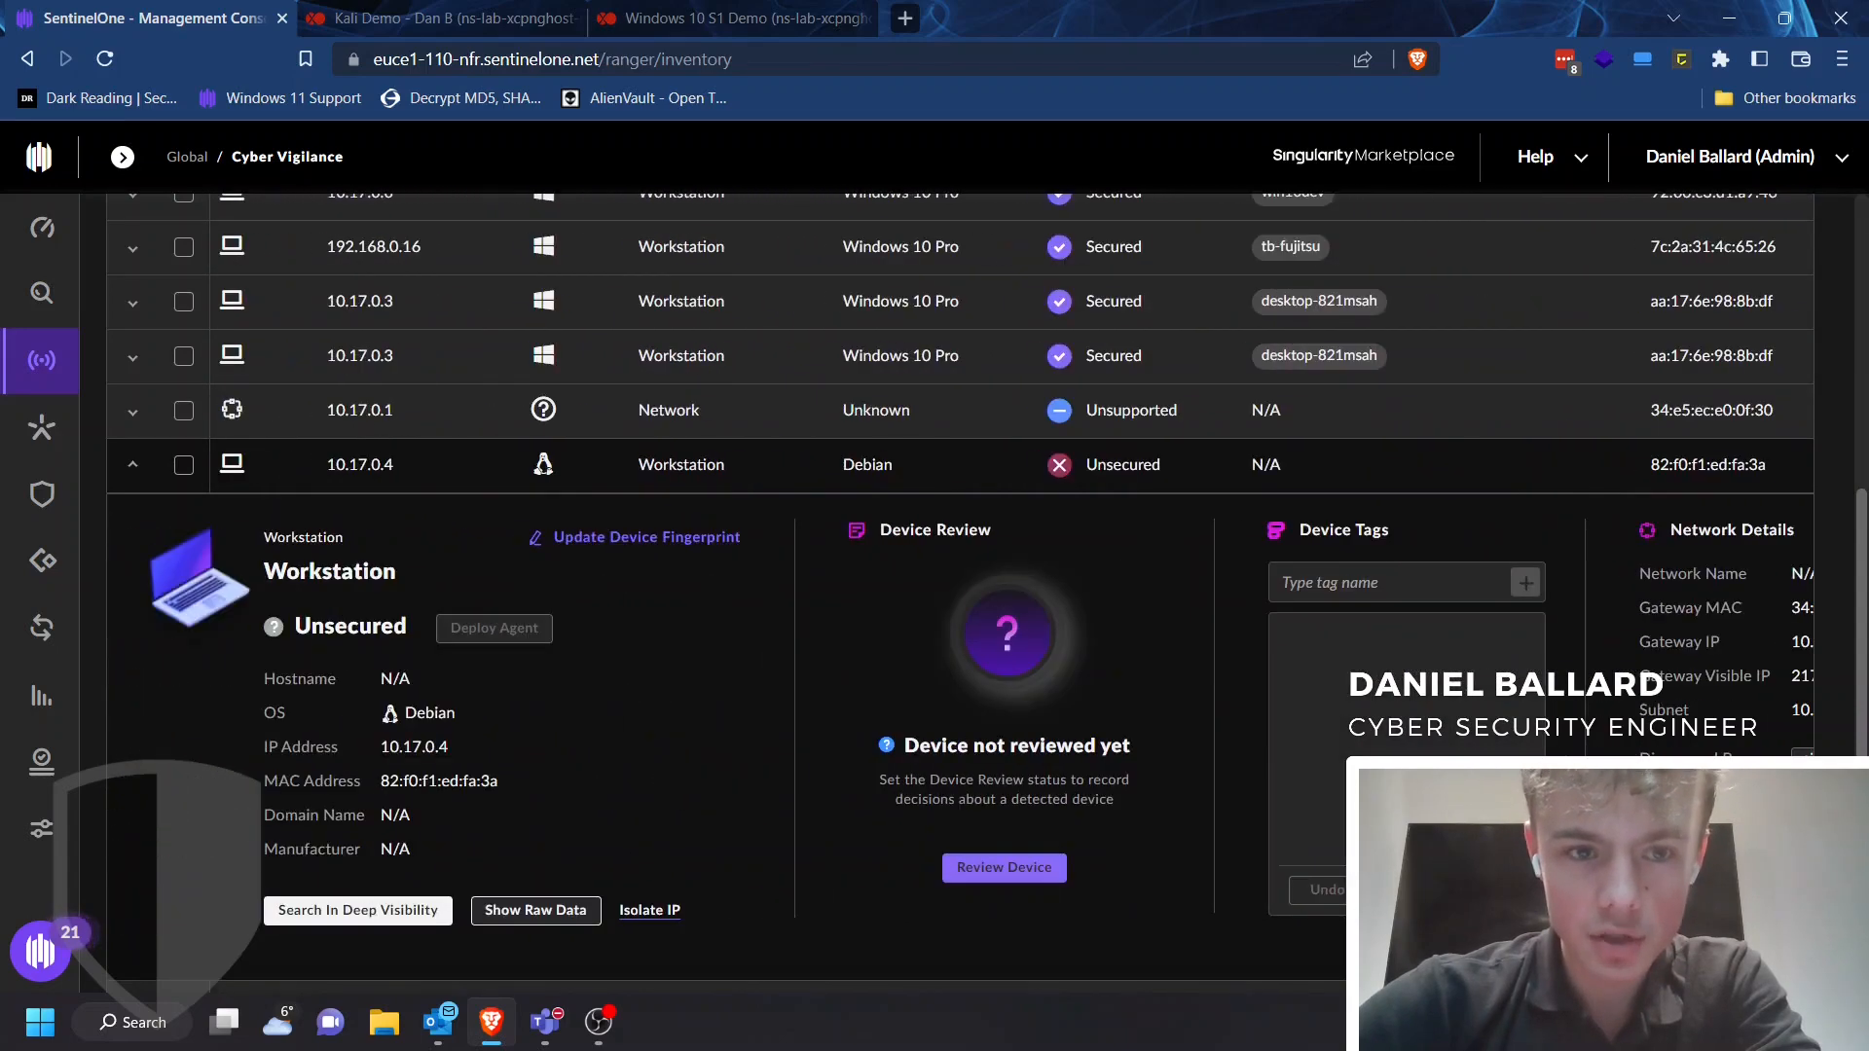
{"action": "left_click", "coordinate": [185, 466]}
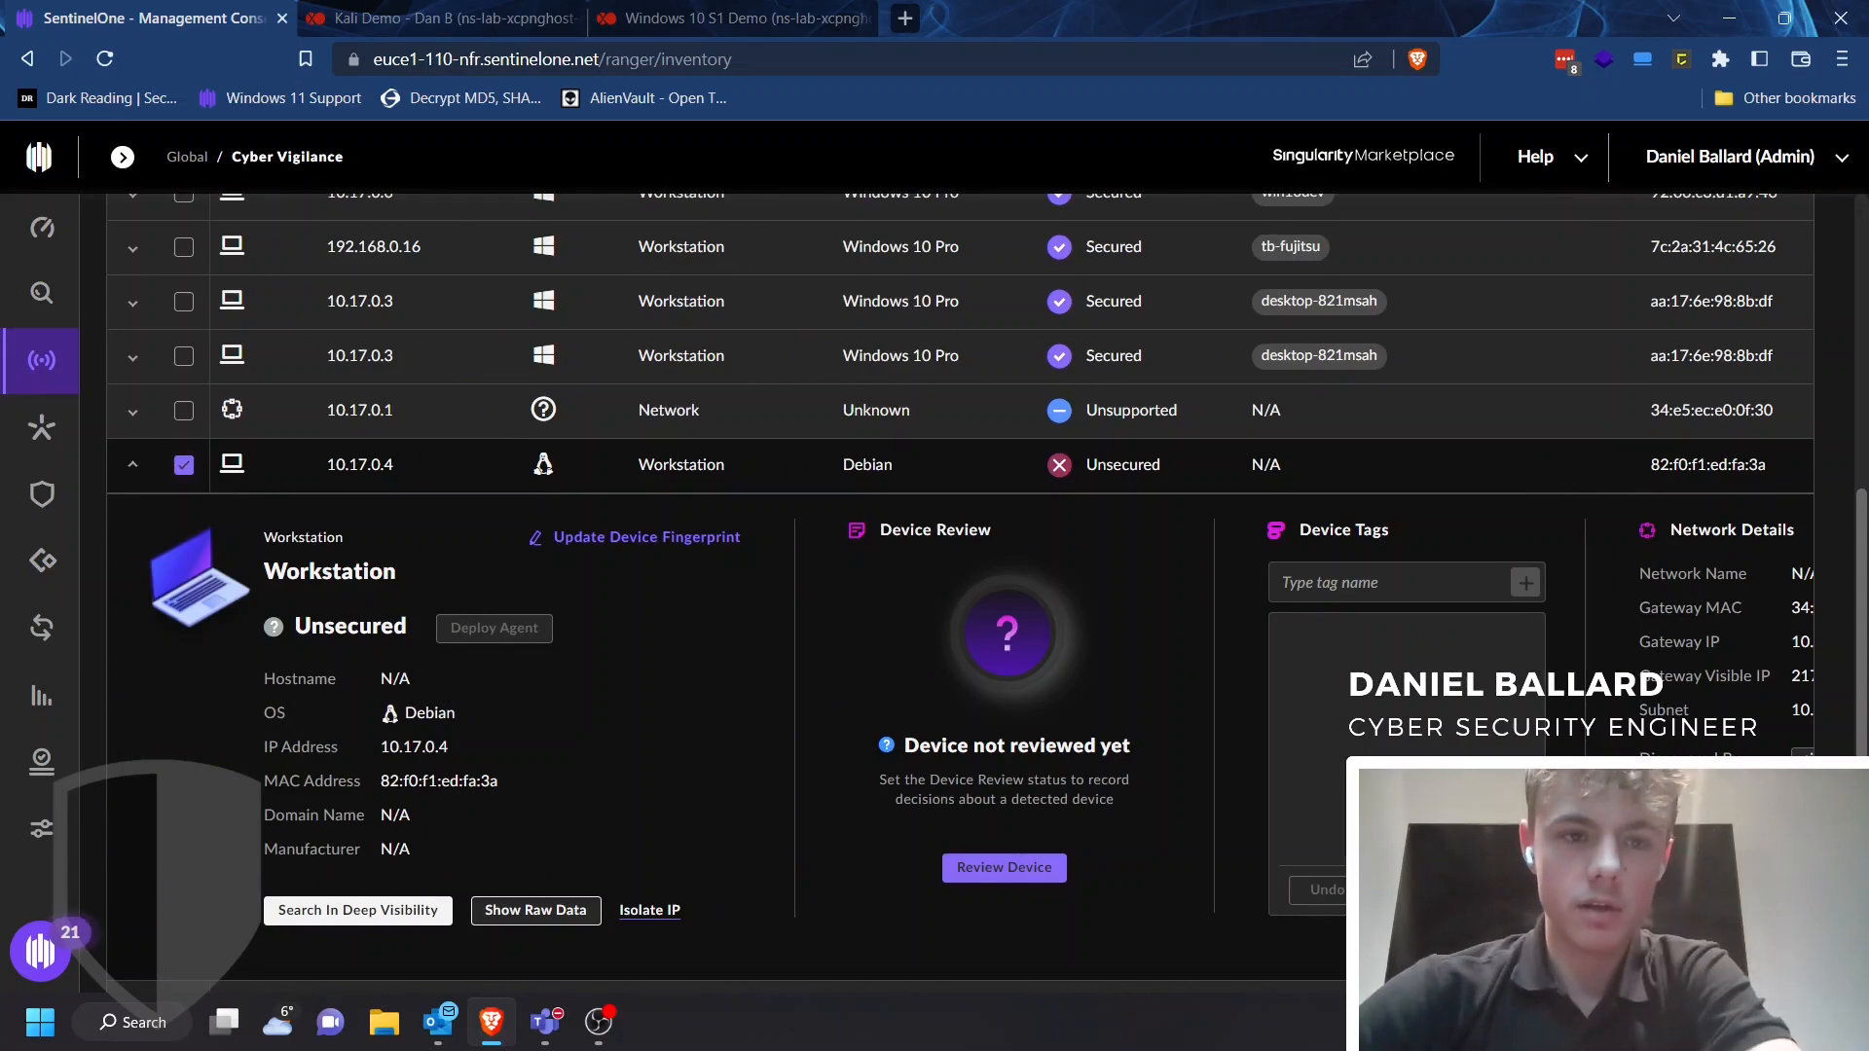
{"action": "scroll", "coordinate": [960, 594], "scroll_direction": "up", "scroll_amount": 5}
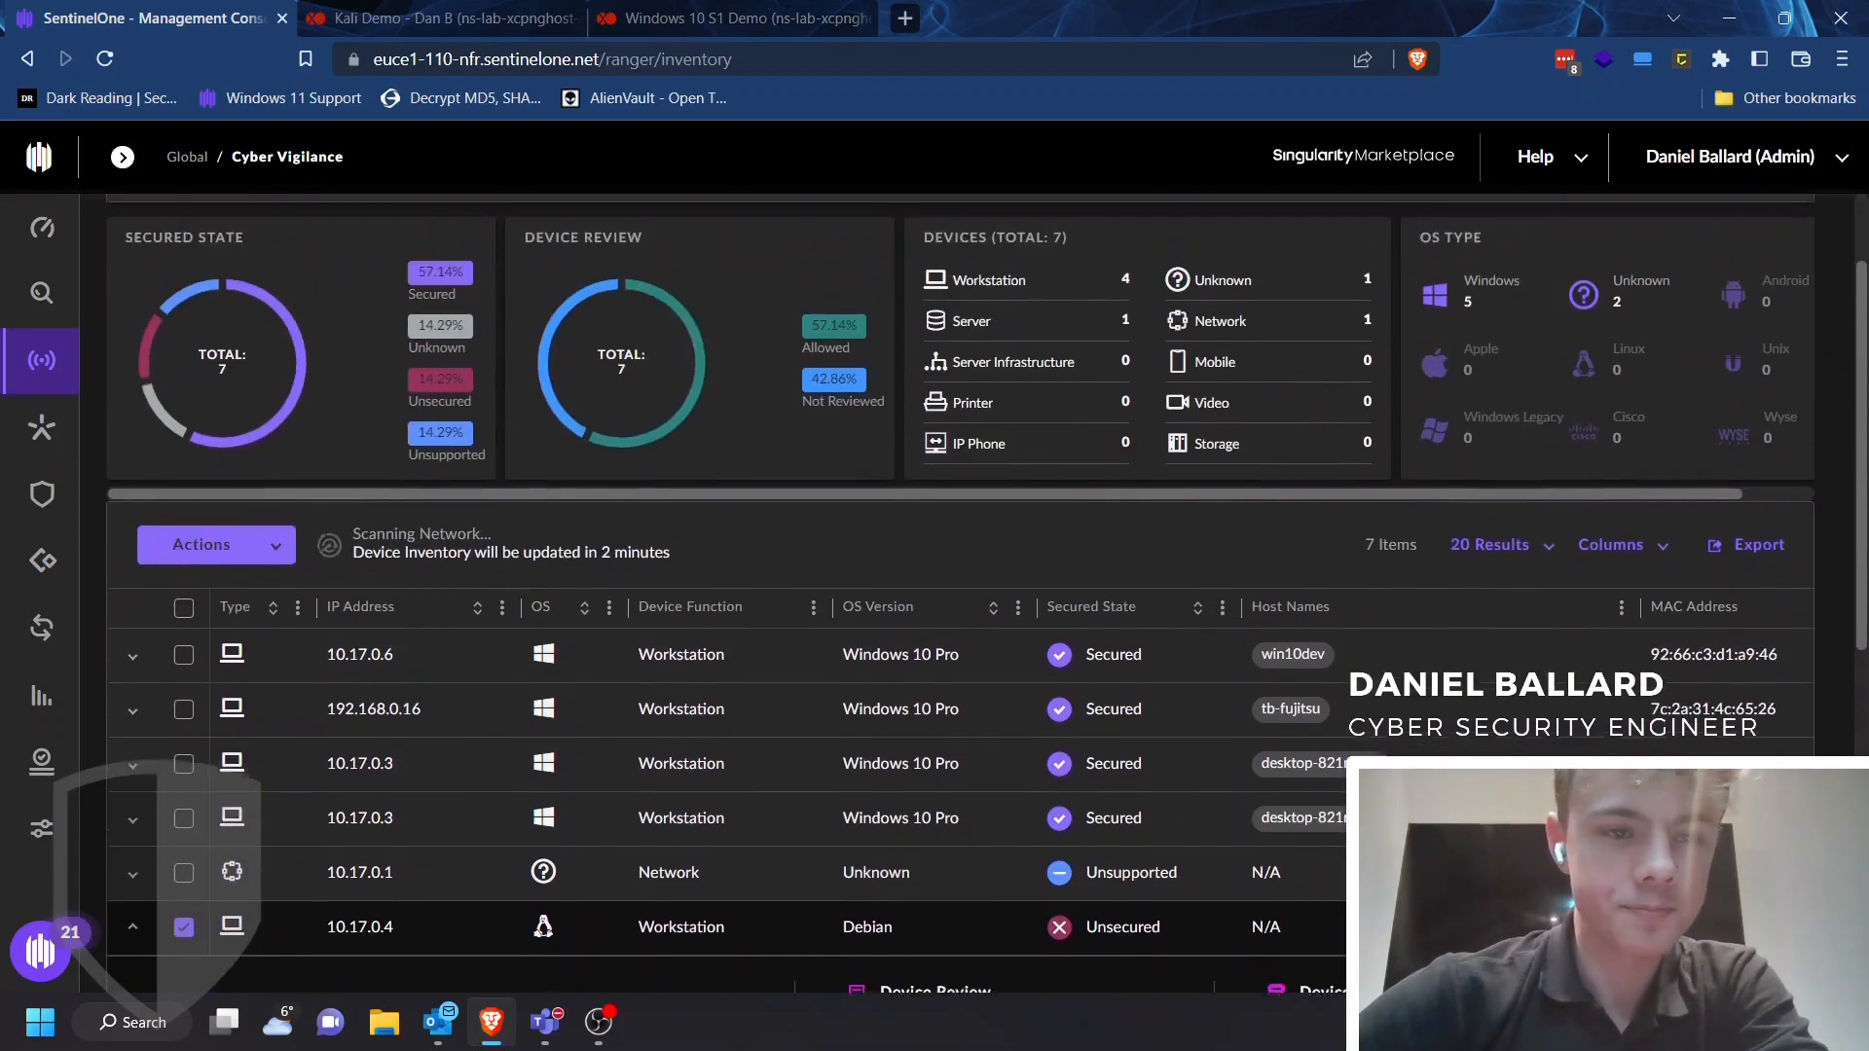
{"action": "left_click", "coordinate": [216, 559]}
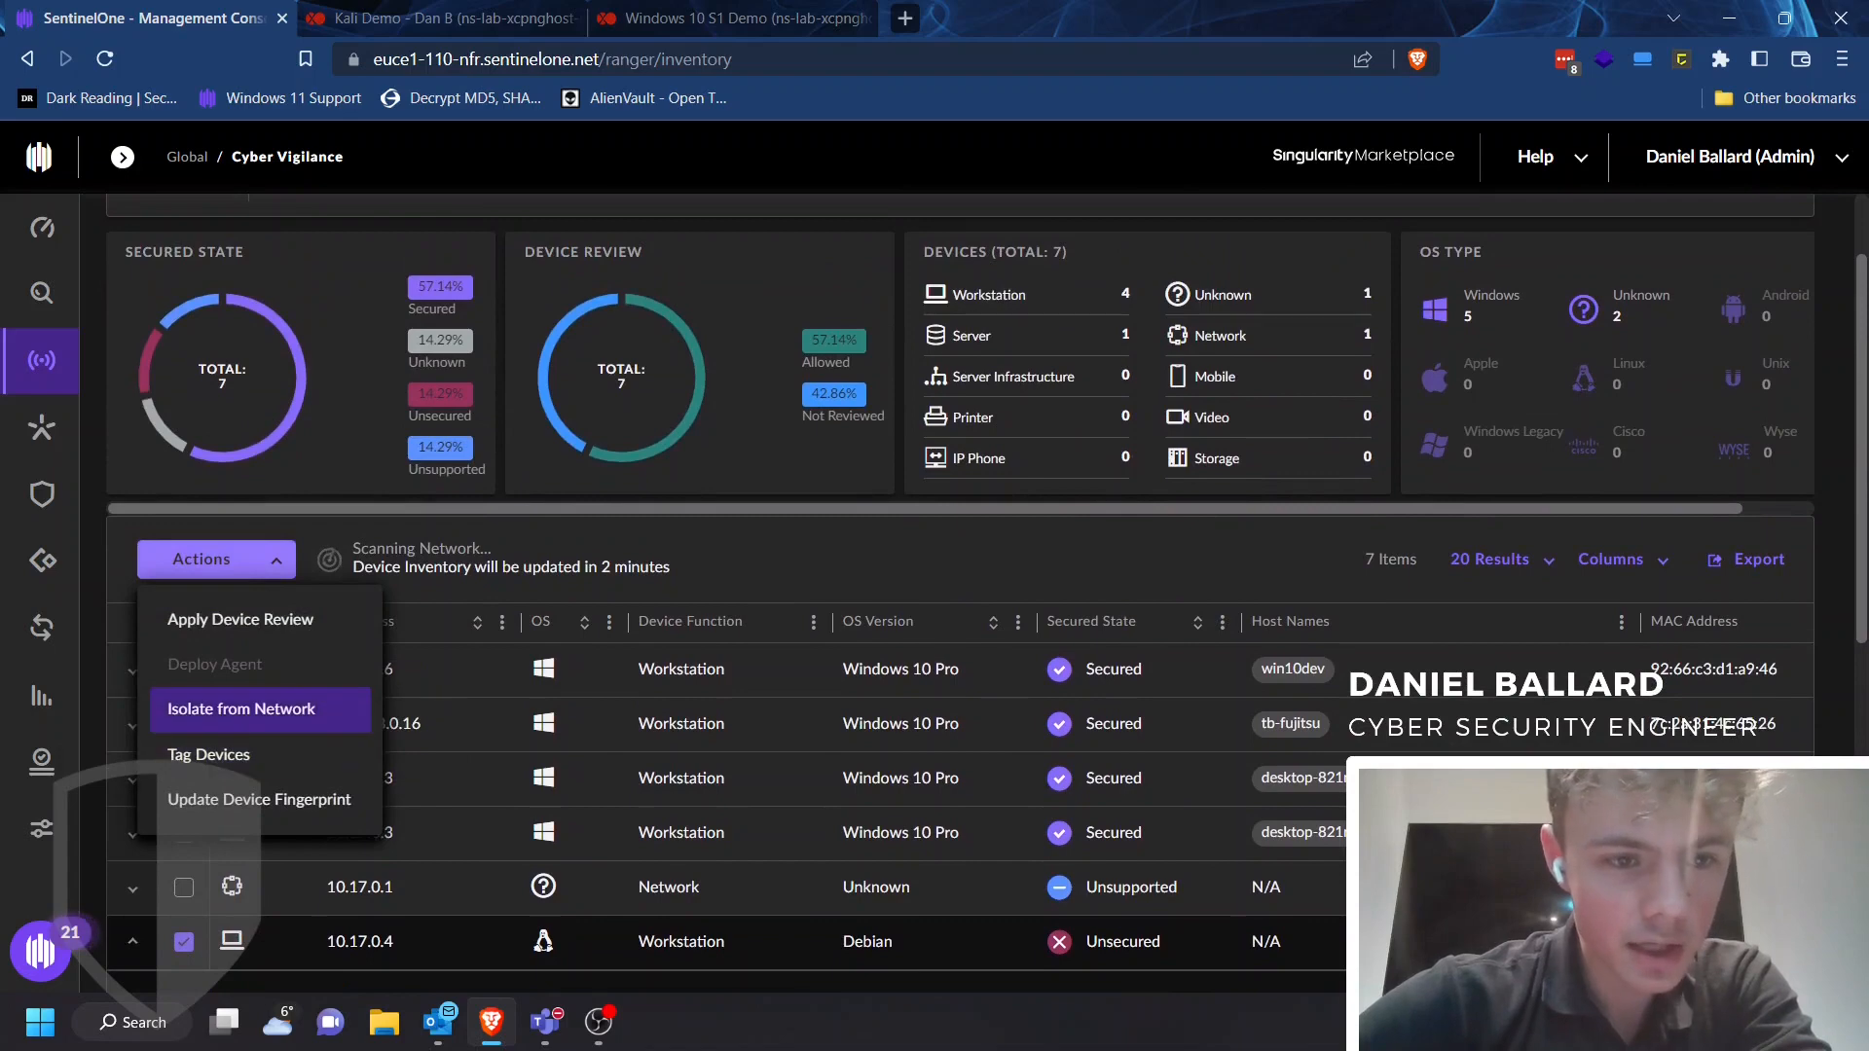
{"action": "left_click", "coordinate": [240, 709]}
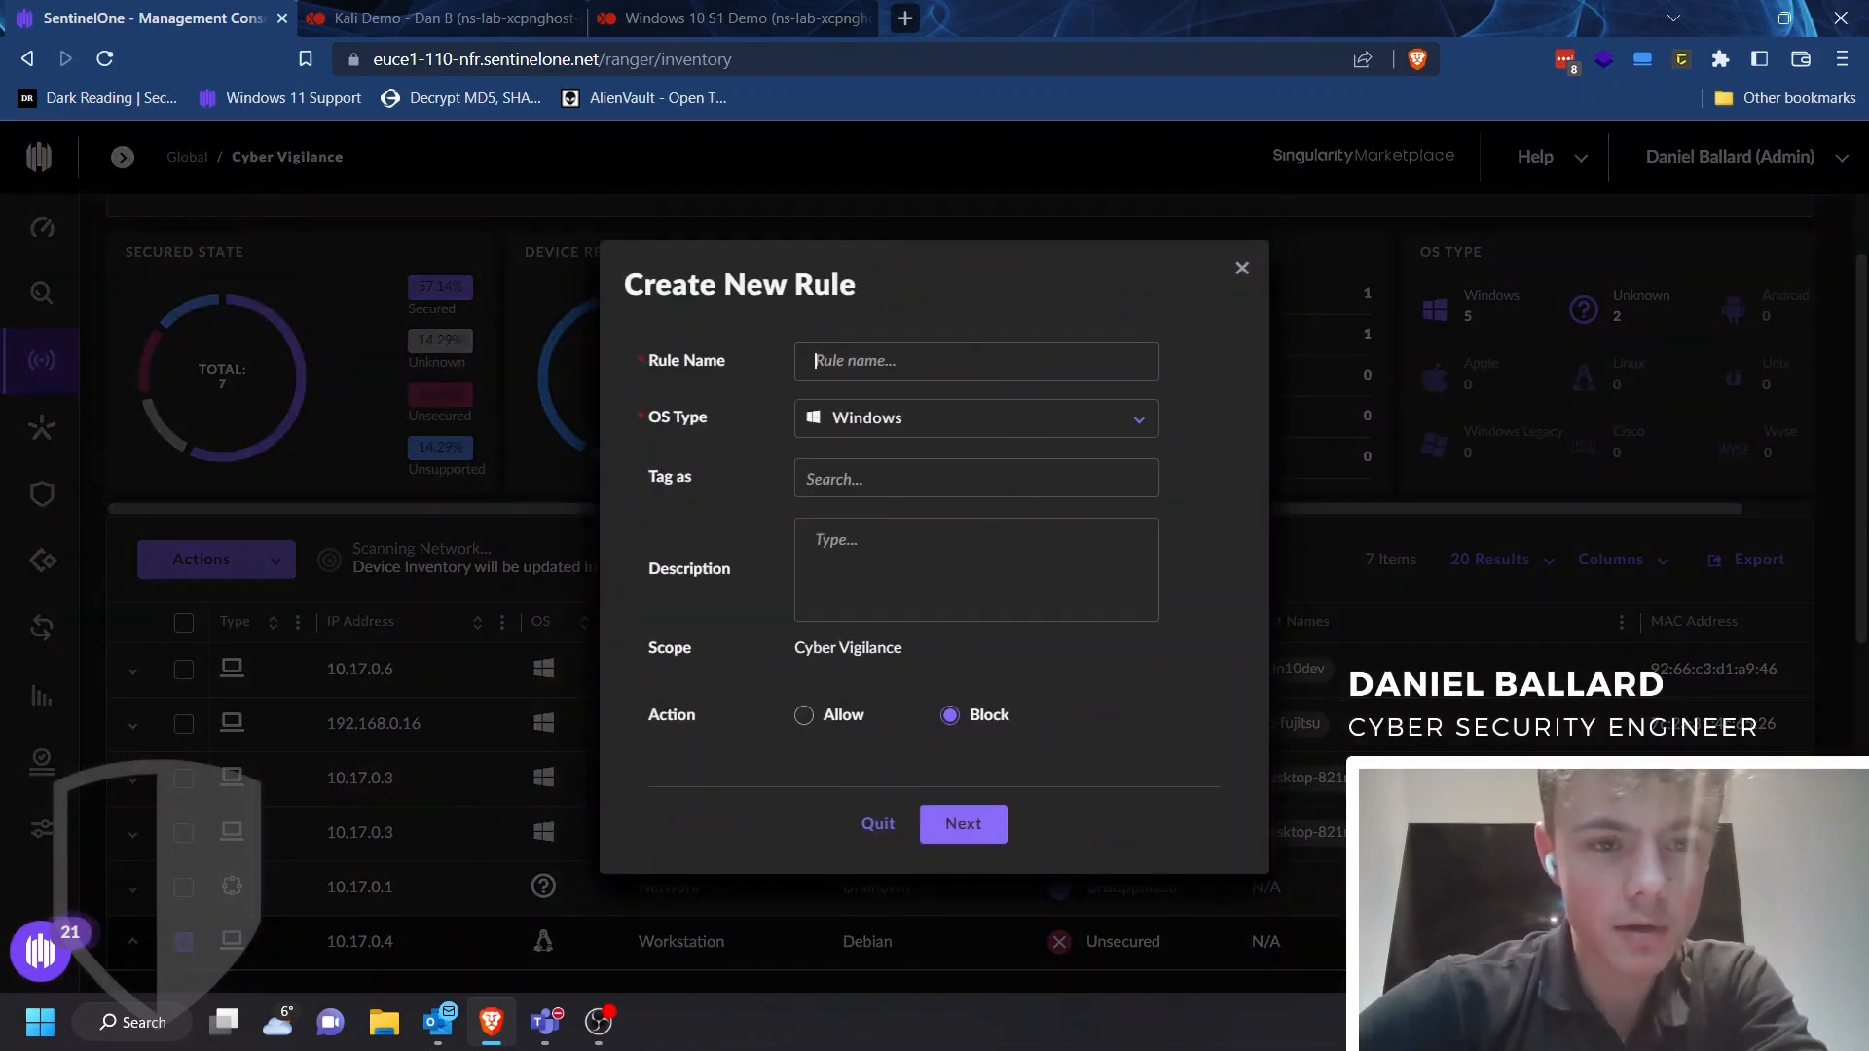
{"action": "left_click", "coordinate": [977, 361]}
{"action": "left_click", "coordinate": [1242, 258]}
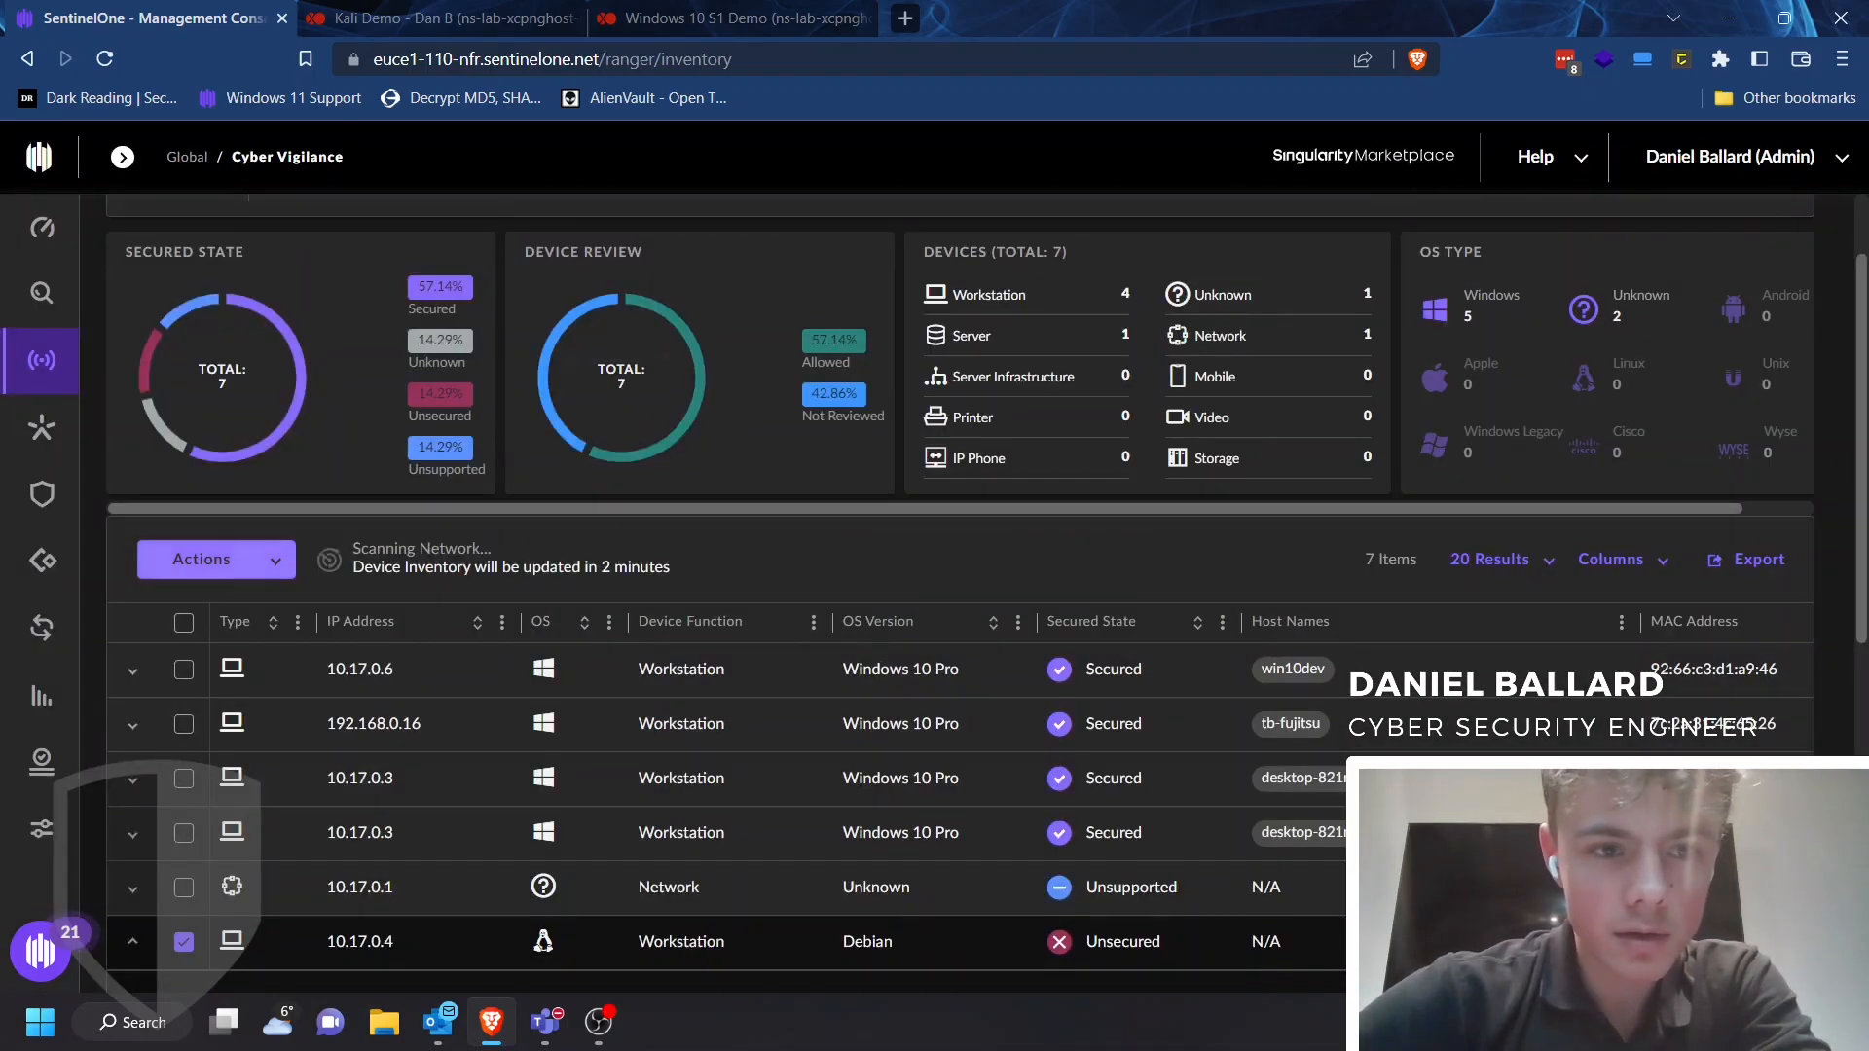
Start isolating the selected 10.17.0.4 device from the network, naming the rule "Block Kali mahine" and tagging it Ranger Isolation Rule
{"action": "left_click", "coordinate": [216, 560]}
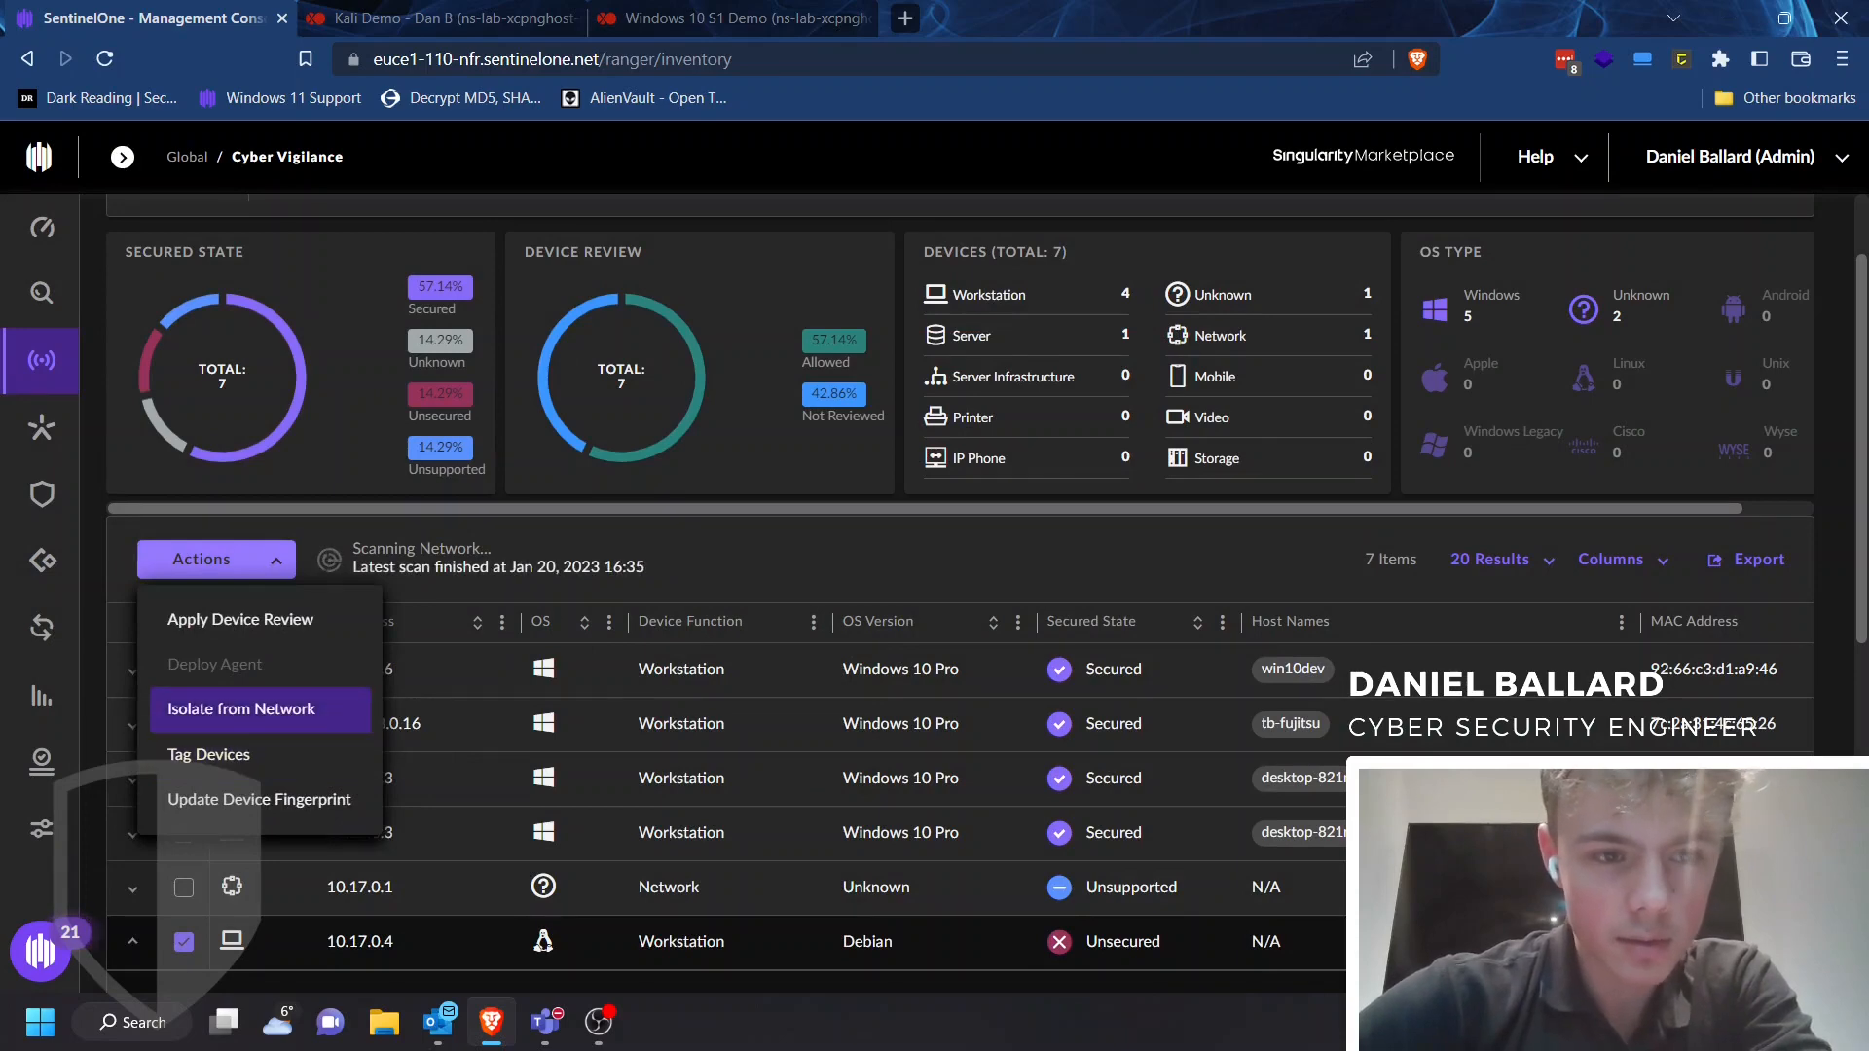
{"action": "left_click", "coordinate": [240, 709]}
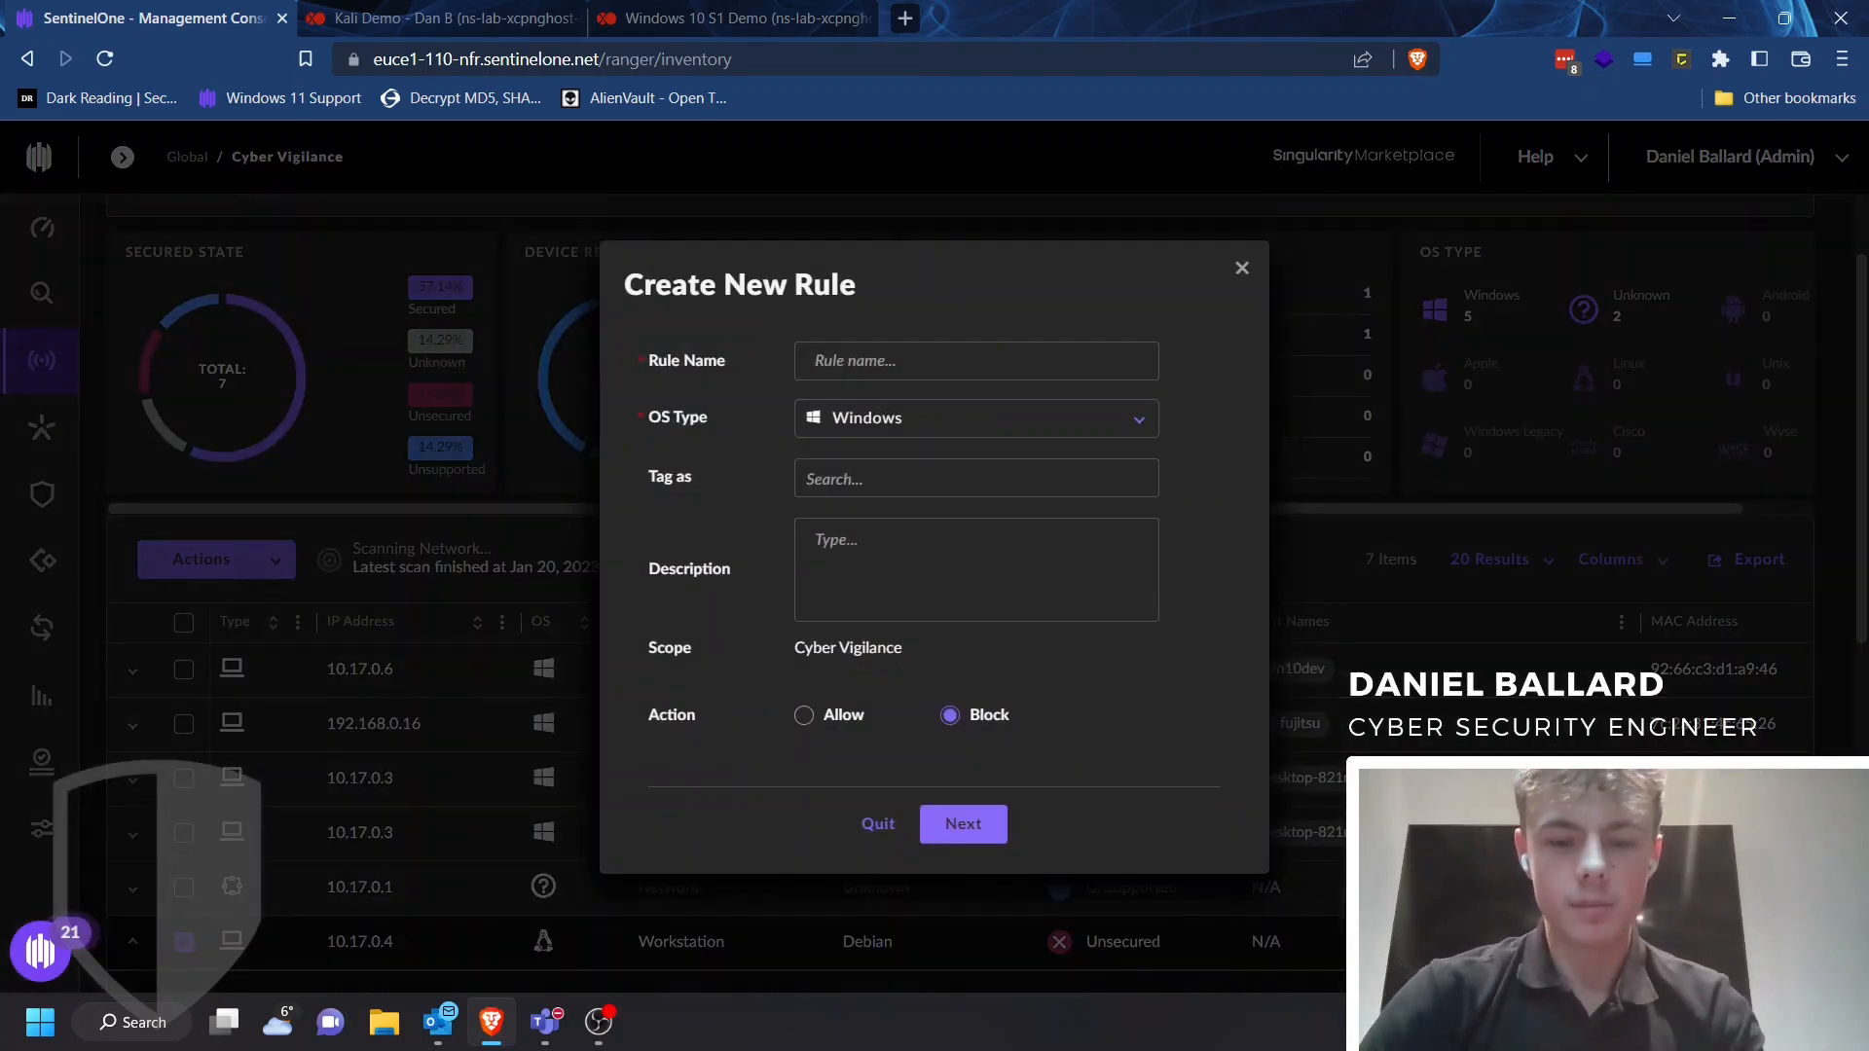
{"action": "type", "text": "Block Kali mahine"}
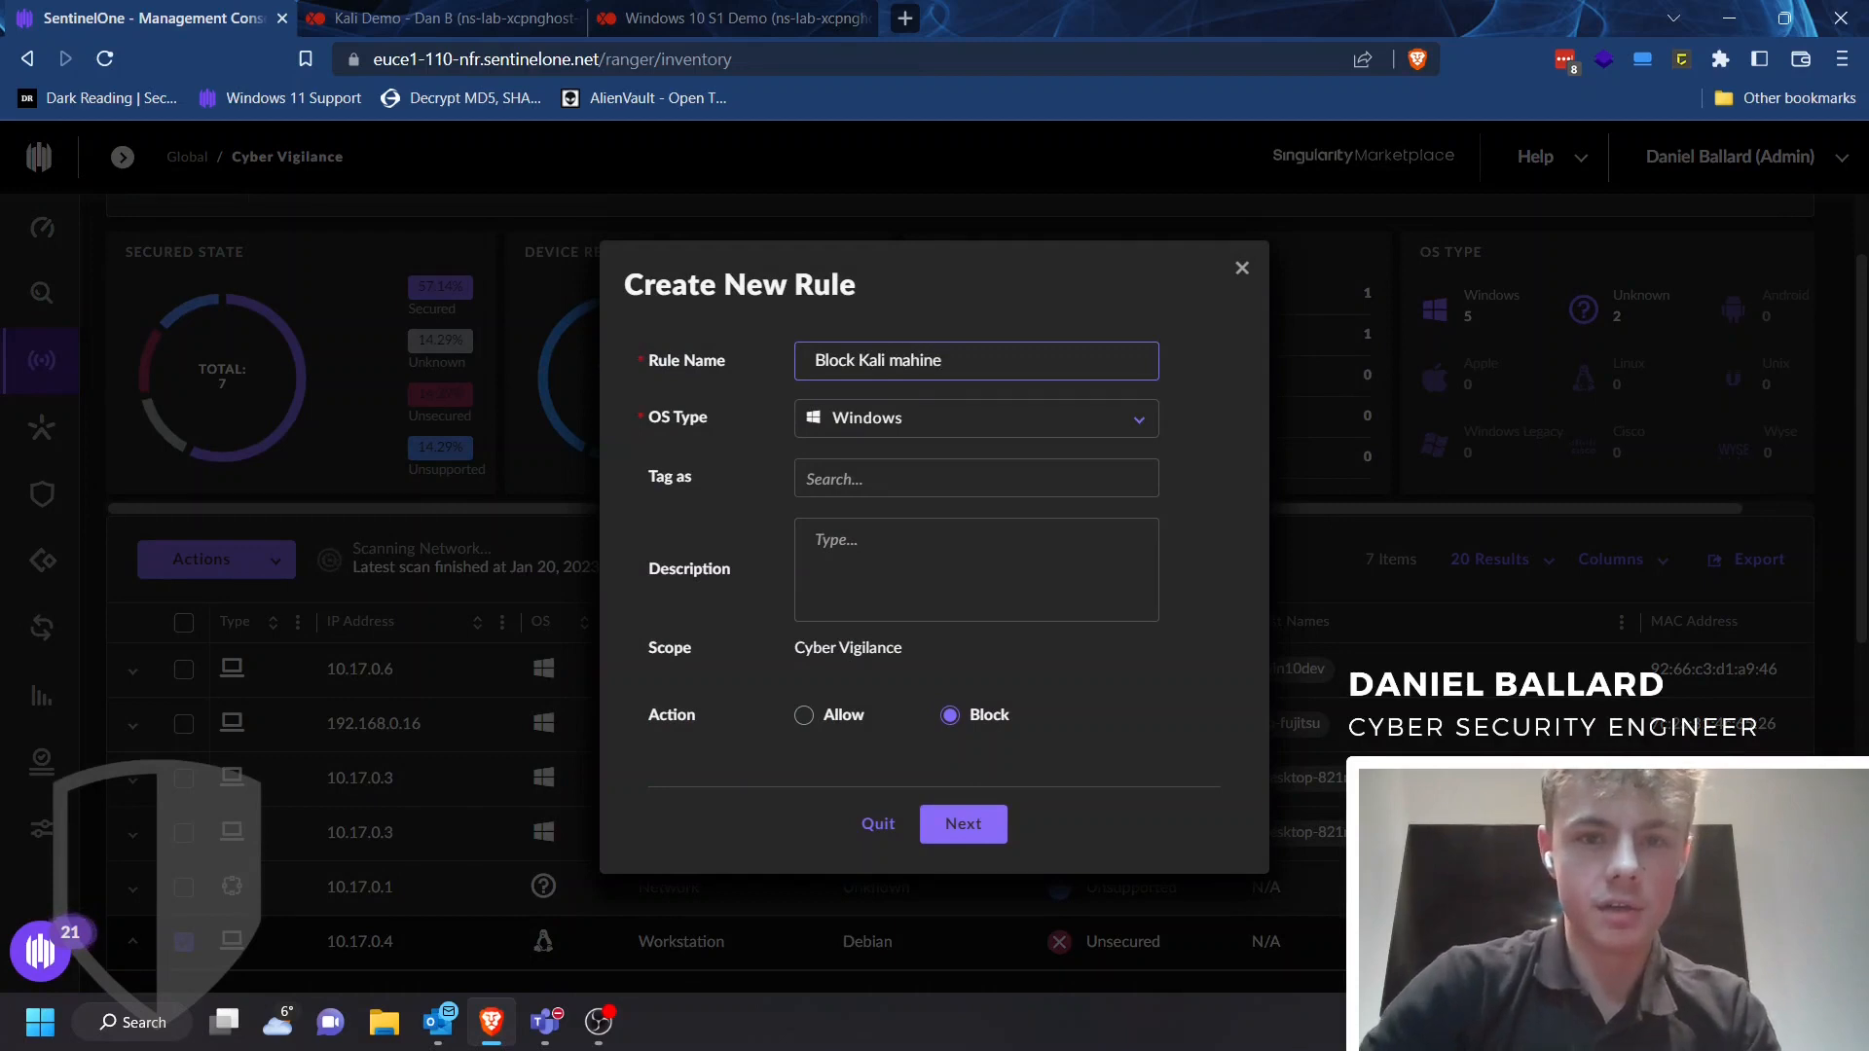
{"action": "left_click", "coordinate": [1139, 419]}
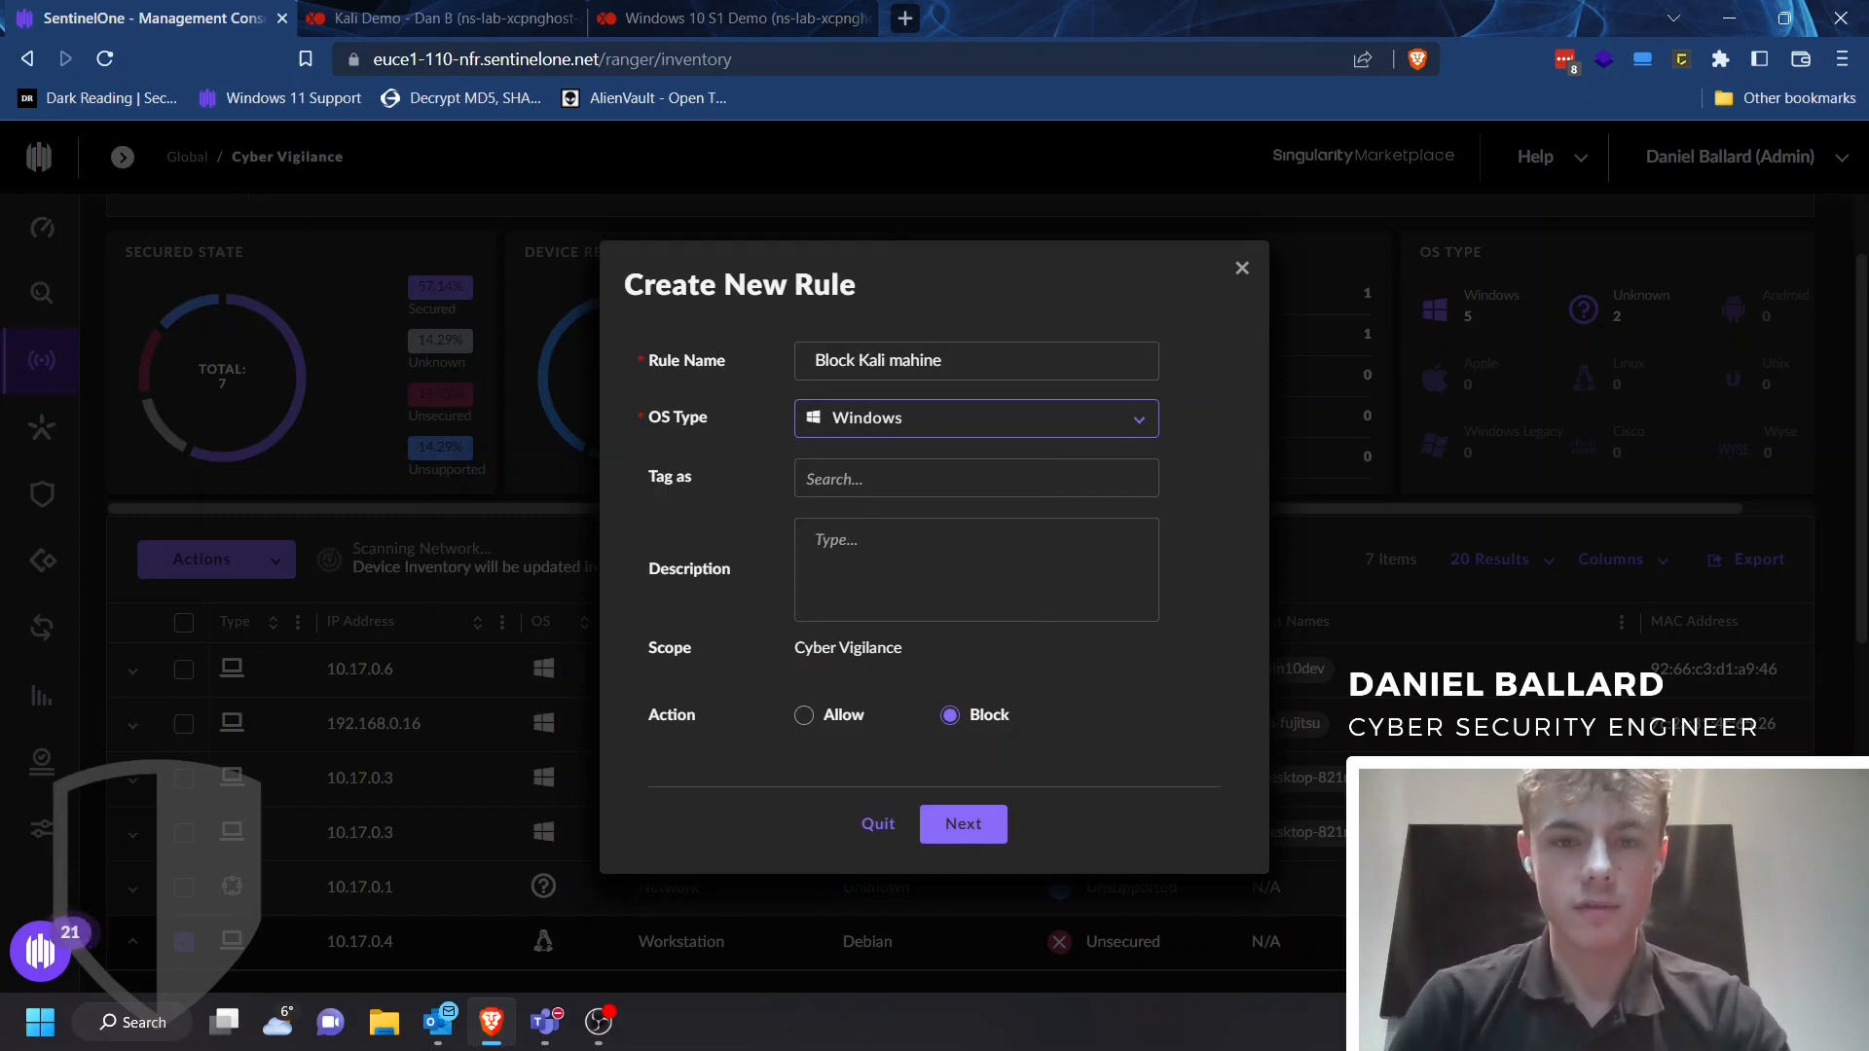
{"action": "left_click", "coordinate": [976, 478]}
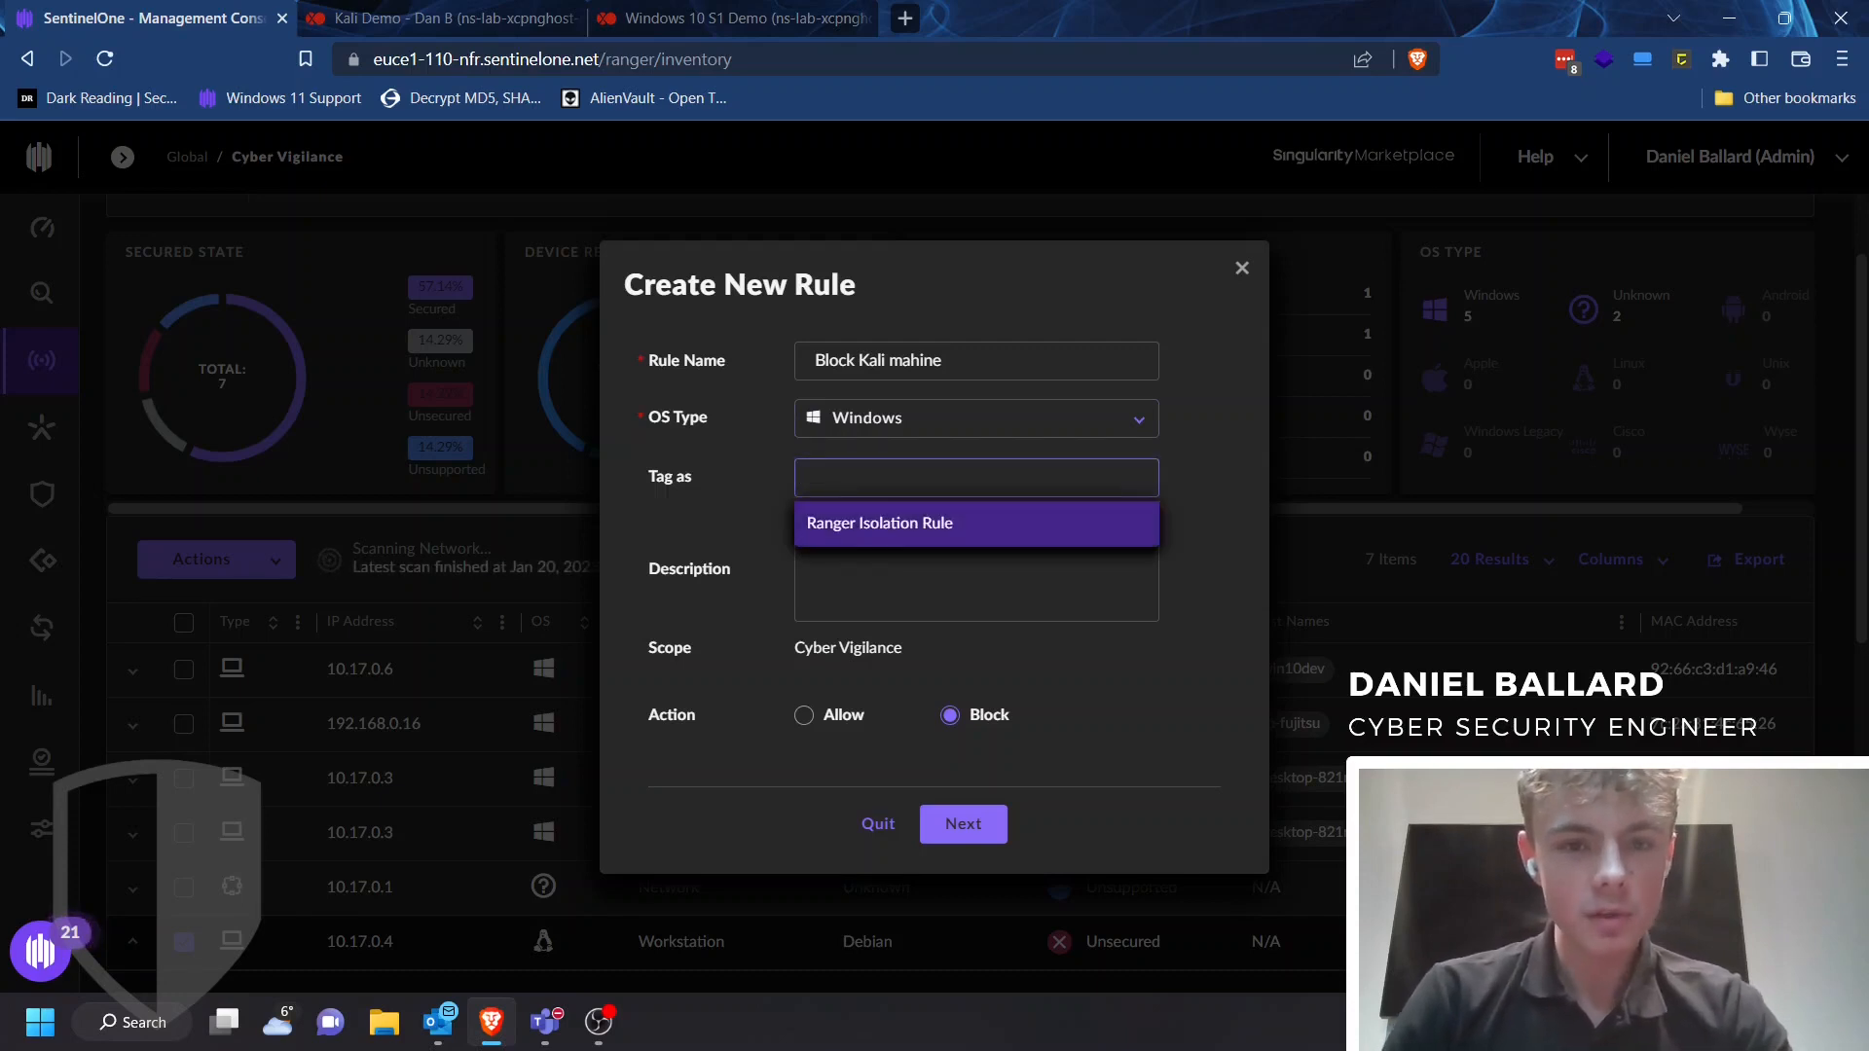
{"action": "left_click", "coordinate": [833, 524]}
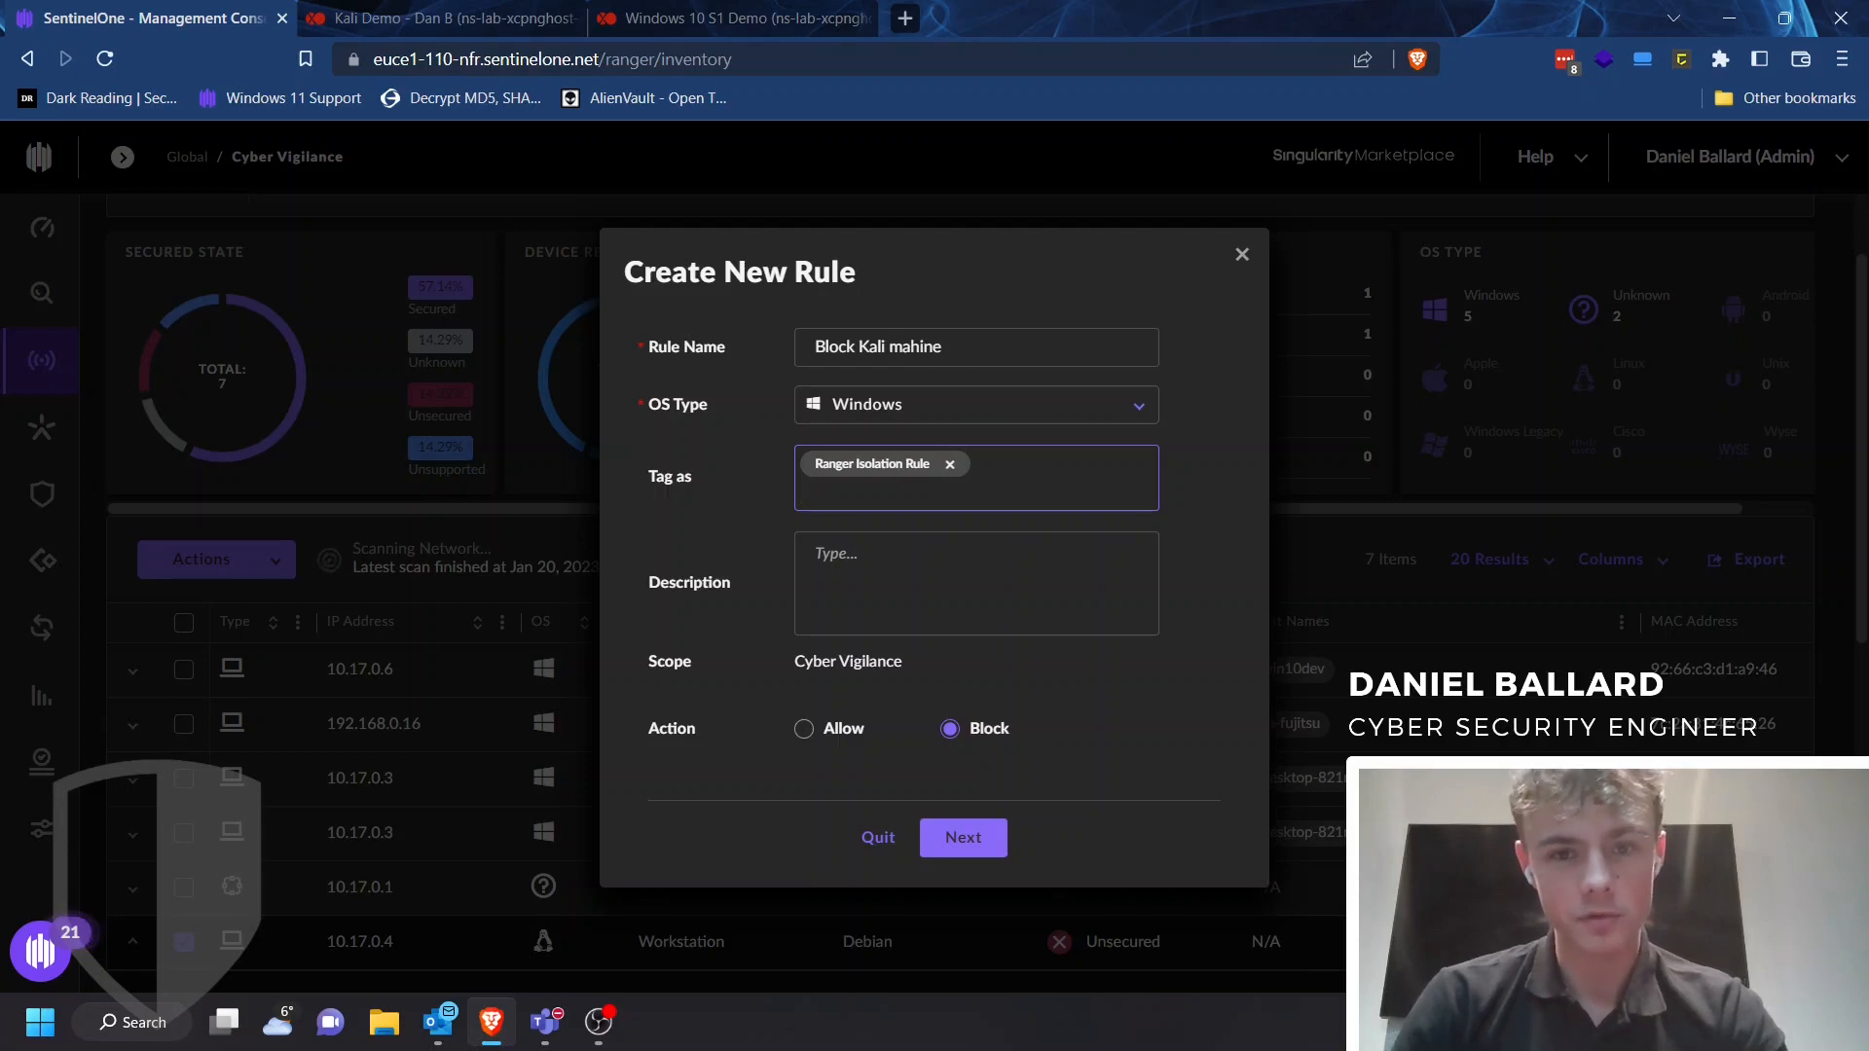
Add a description crediting the rule's author and continue to the rule values
{"action": "left_click", "coordinate": [876, 574]}
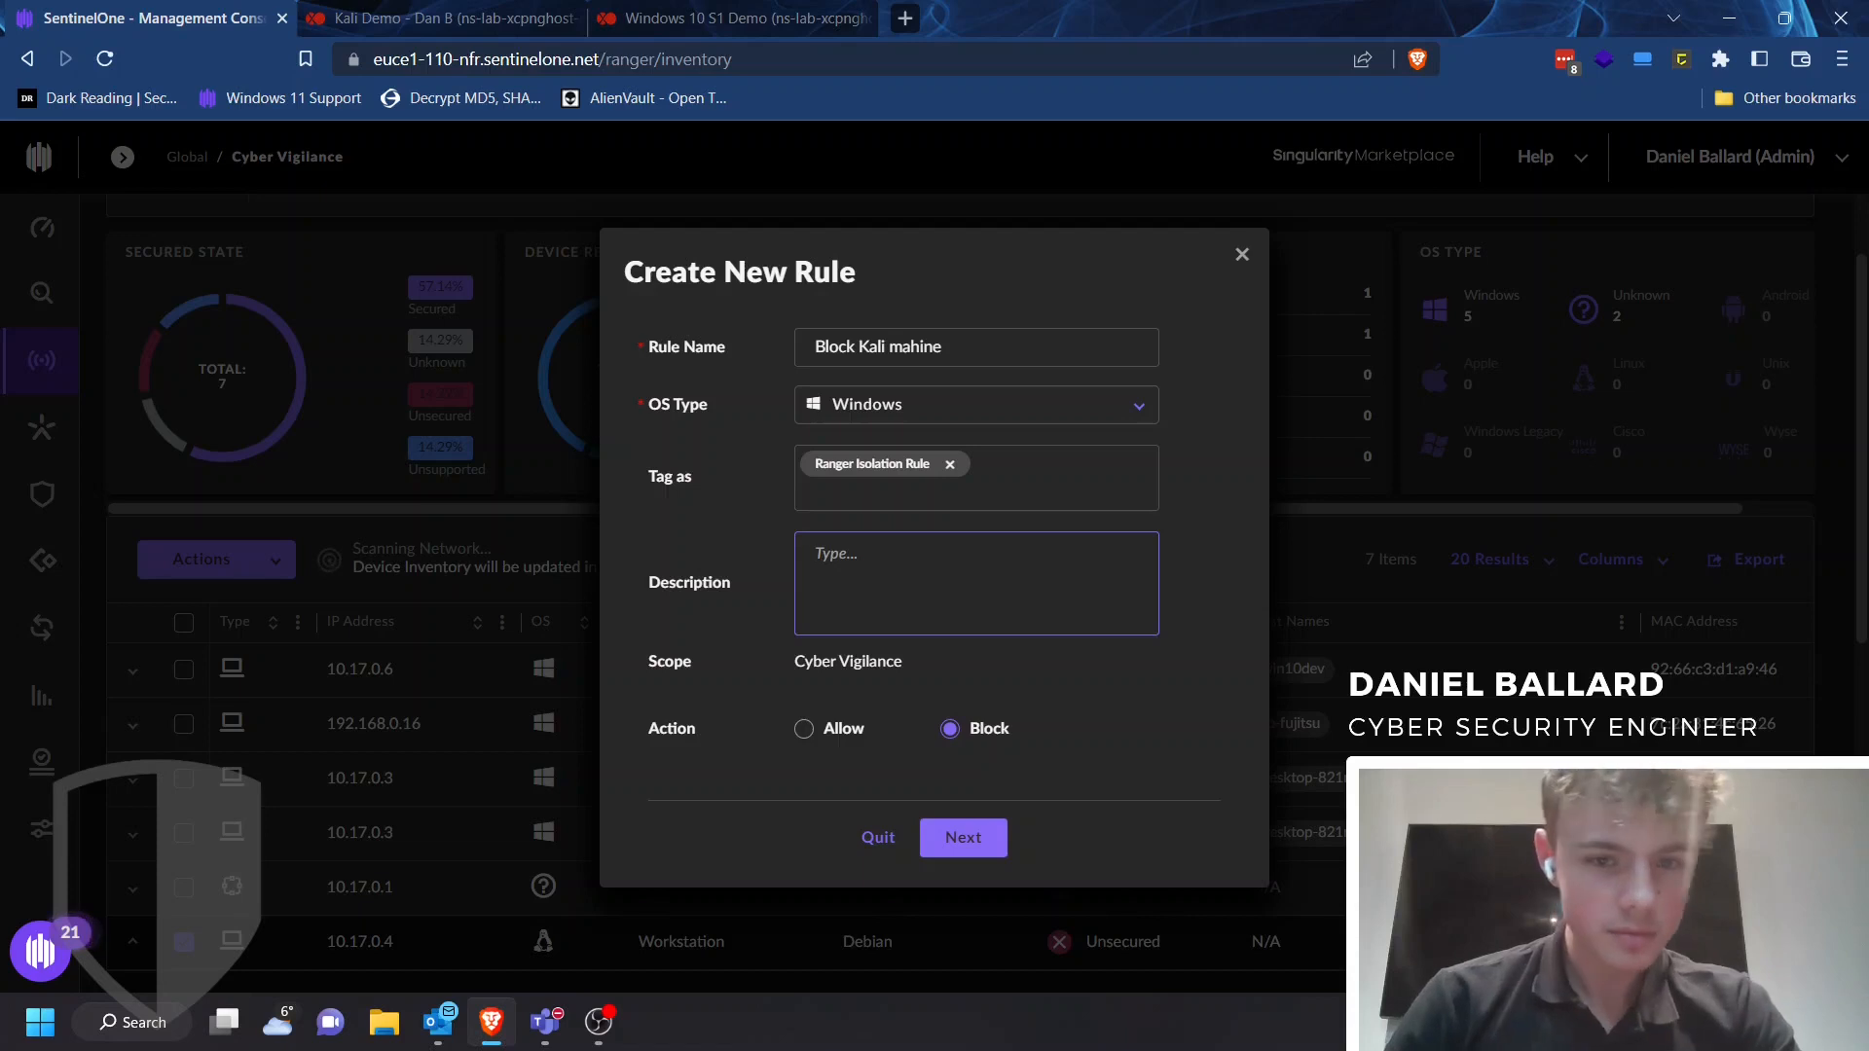
{"action": "type", "text": "Added by Dan"}
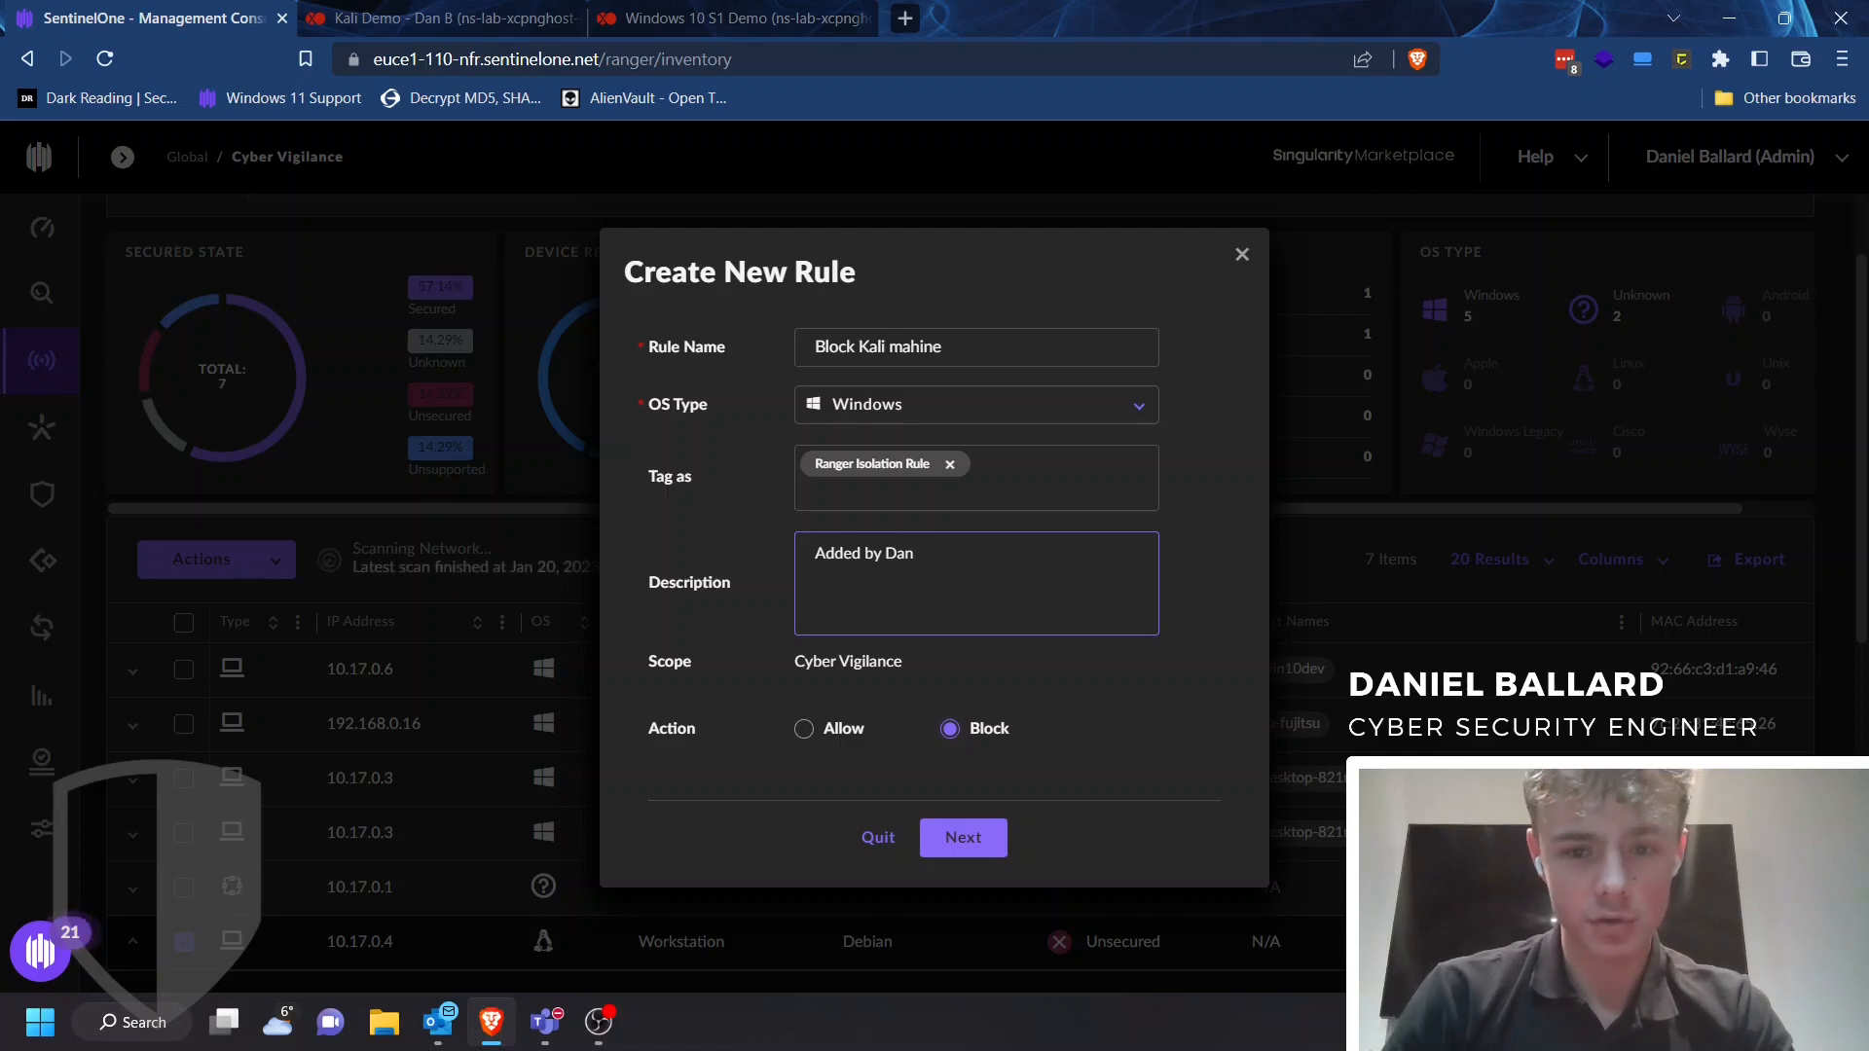
{"action": "left_click", "coordinate": [963, 837]}
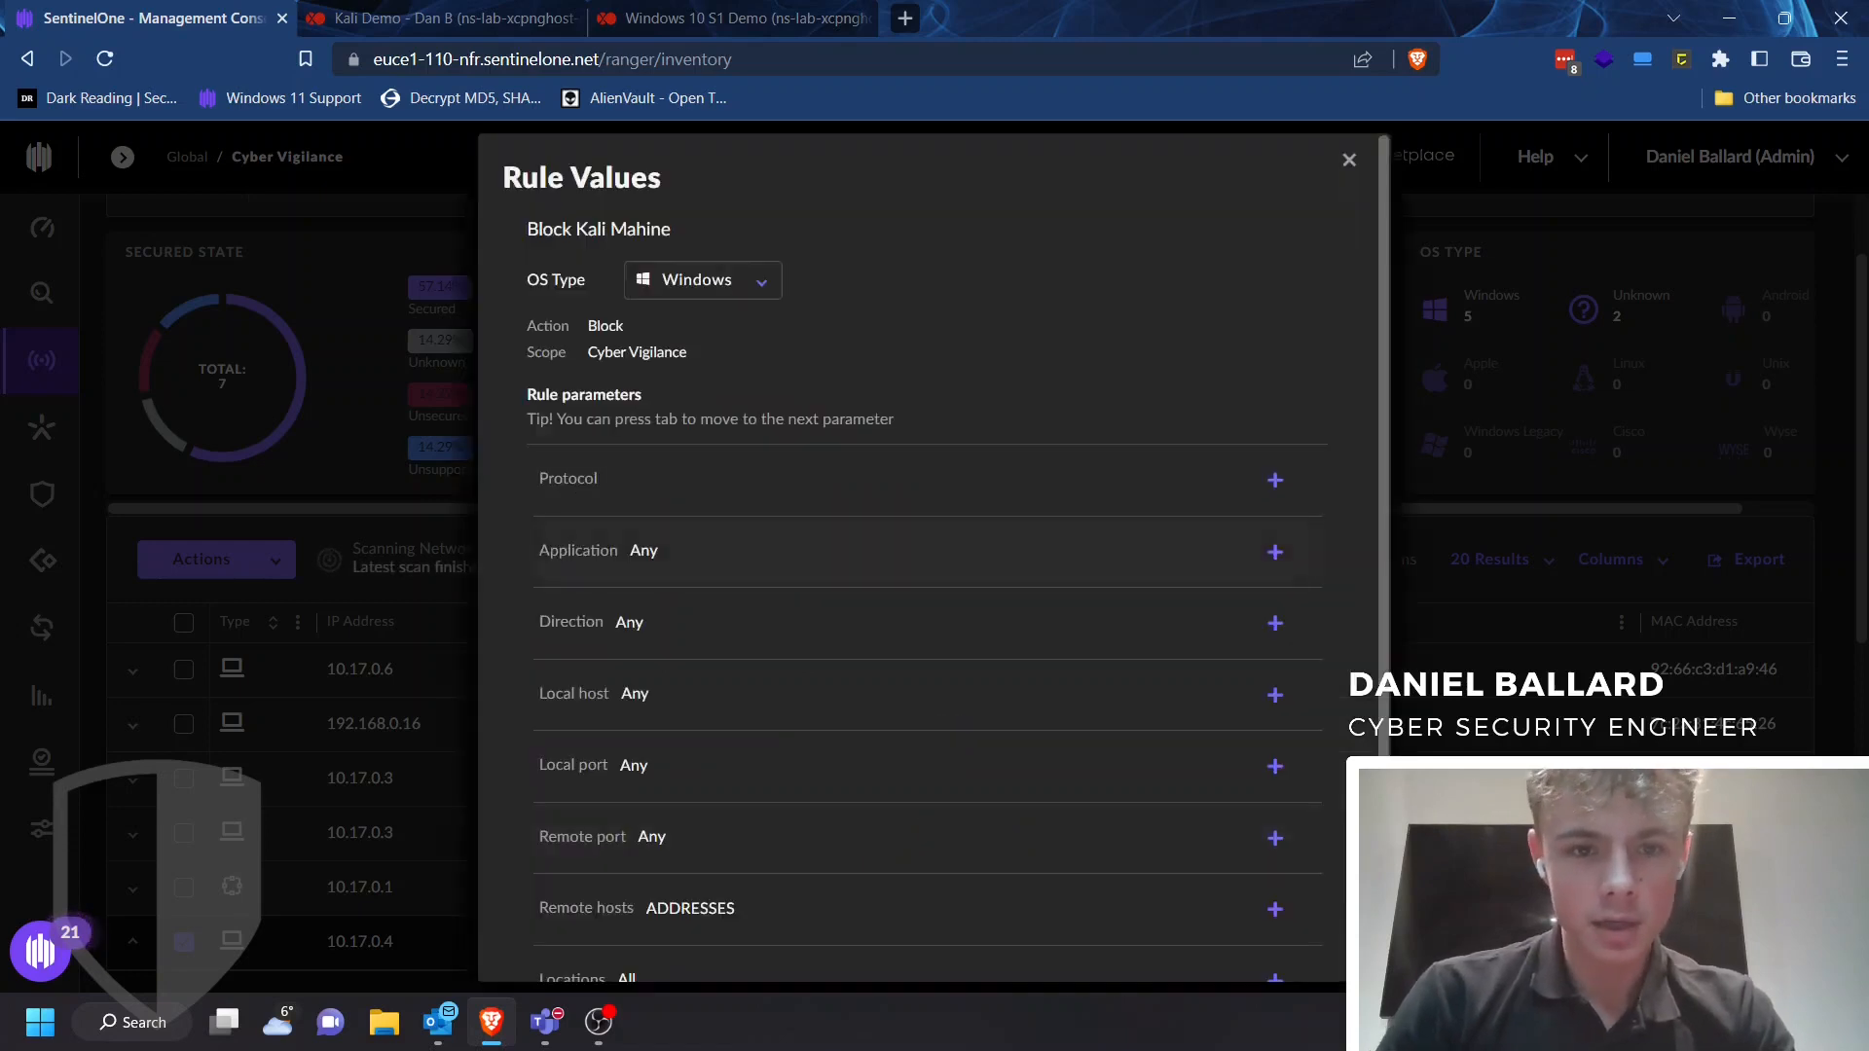
Enable the block rule immediately after saving and save it
{"action": "scroll", "coordinate": [930, 584], "scroll_direction": "down", "scroll_amount": 2}
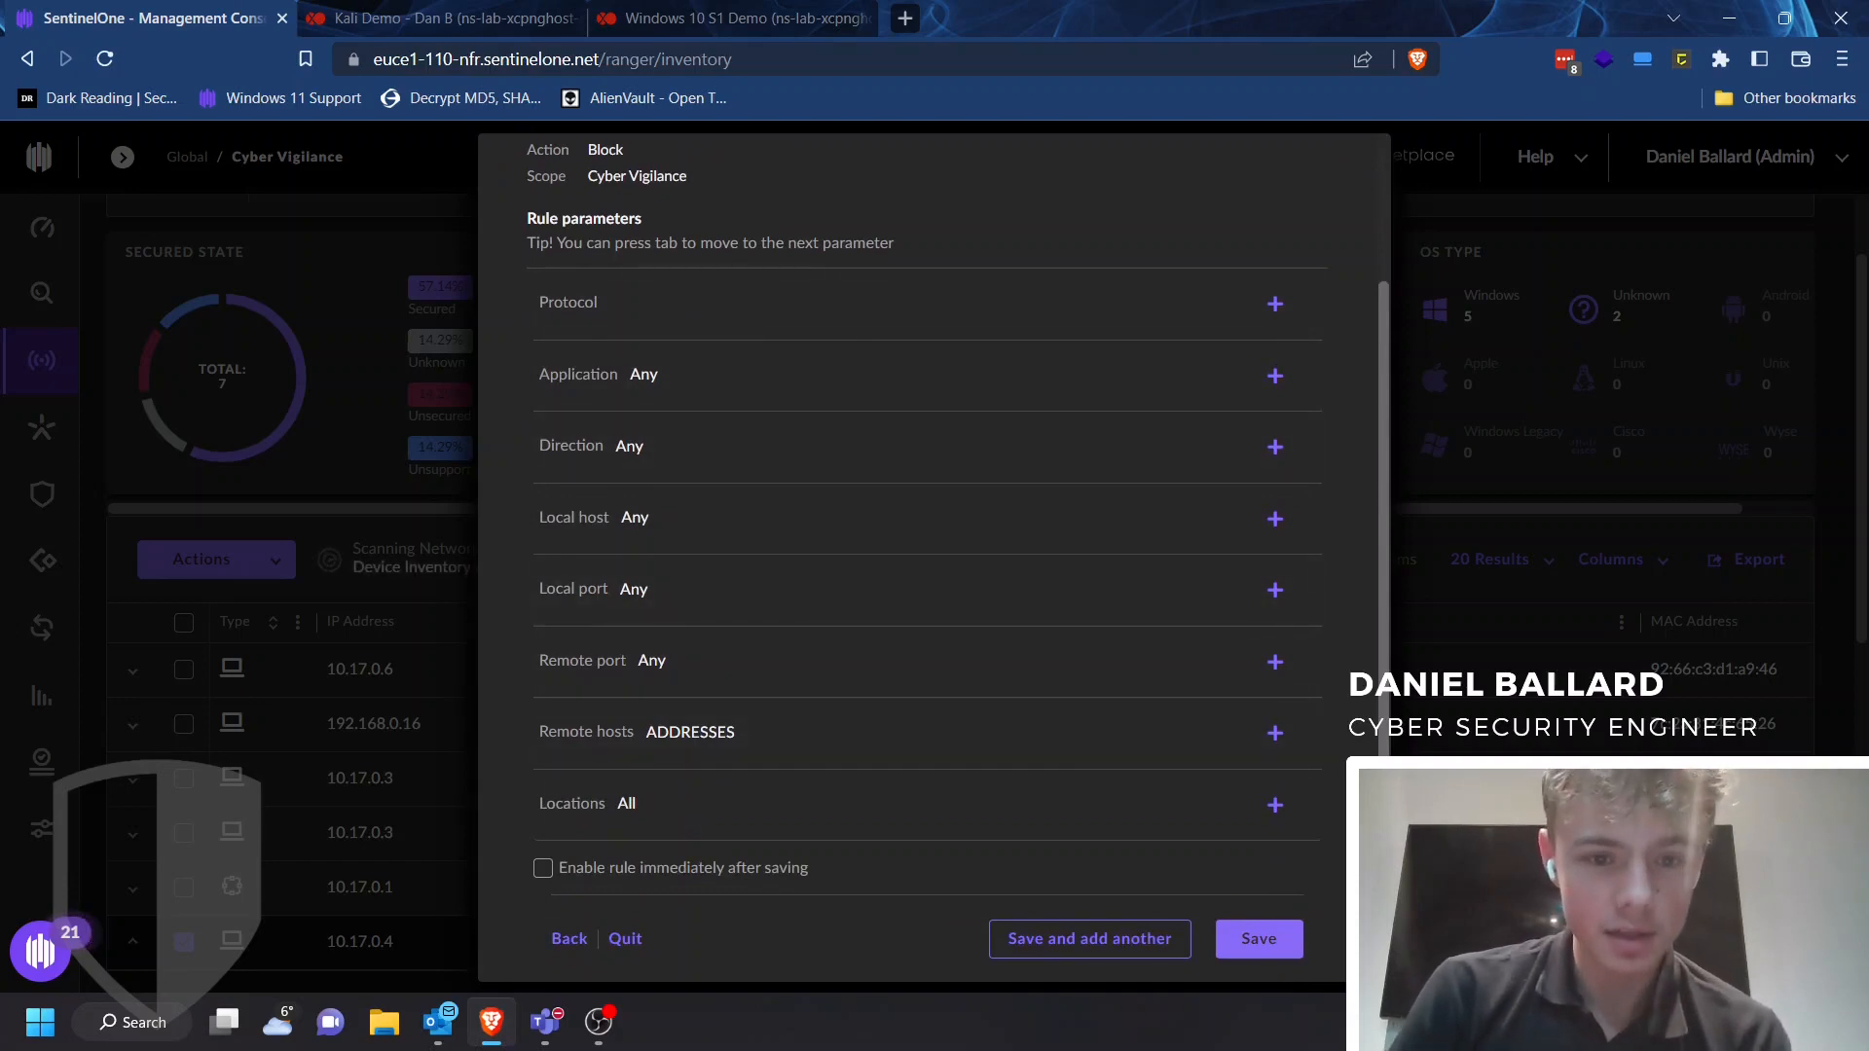
{"action": "left_click", "coordinate": [543, 867]}
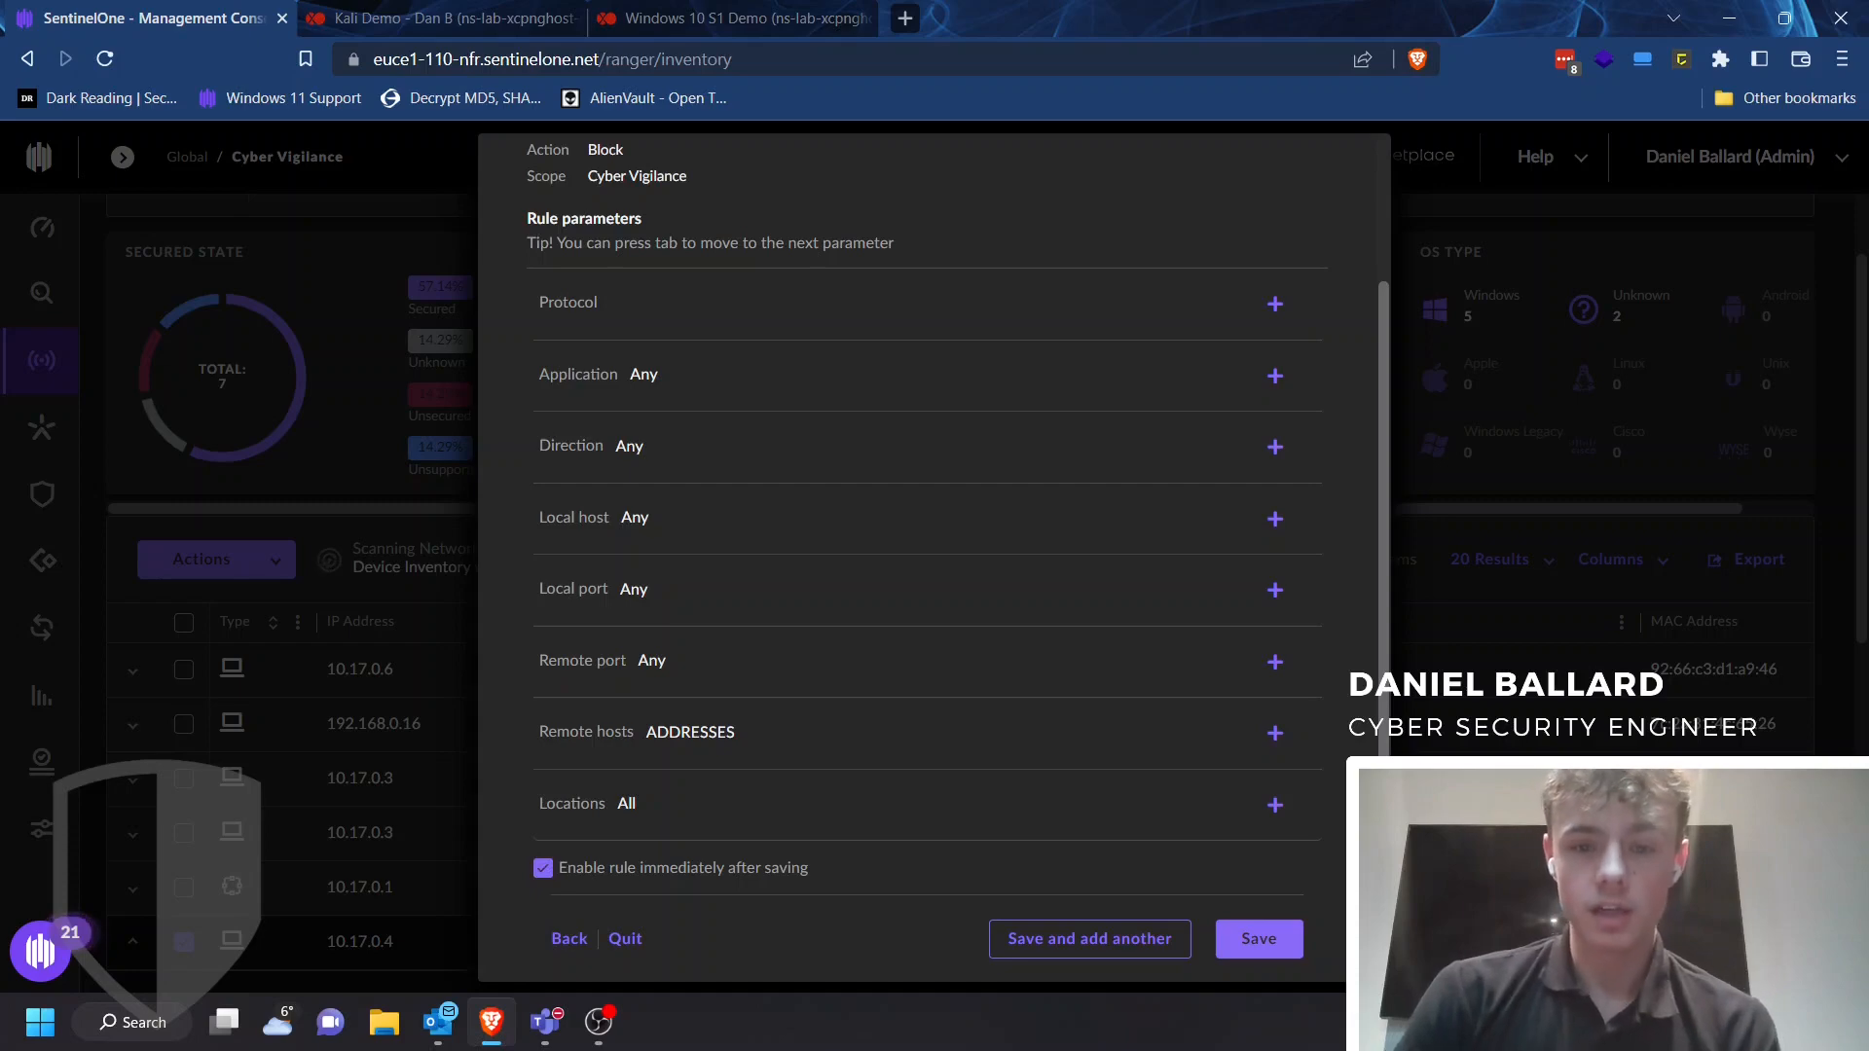
{"action": "left_click", "coordinate": [1259, 939]}
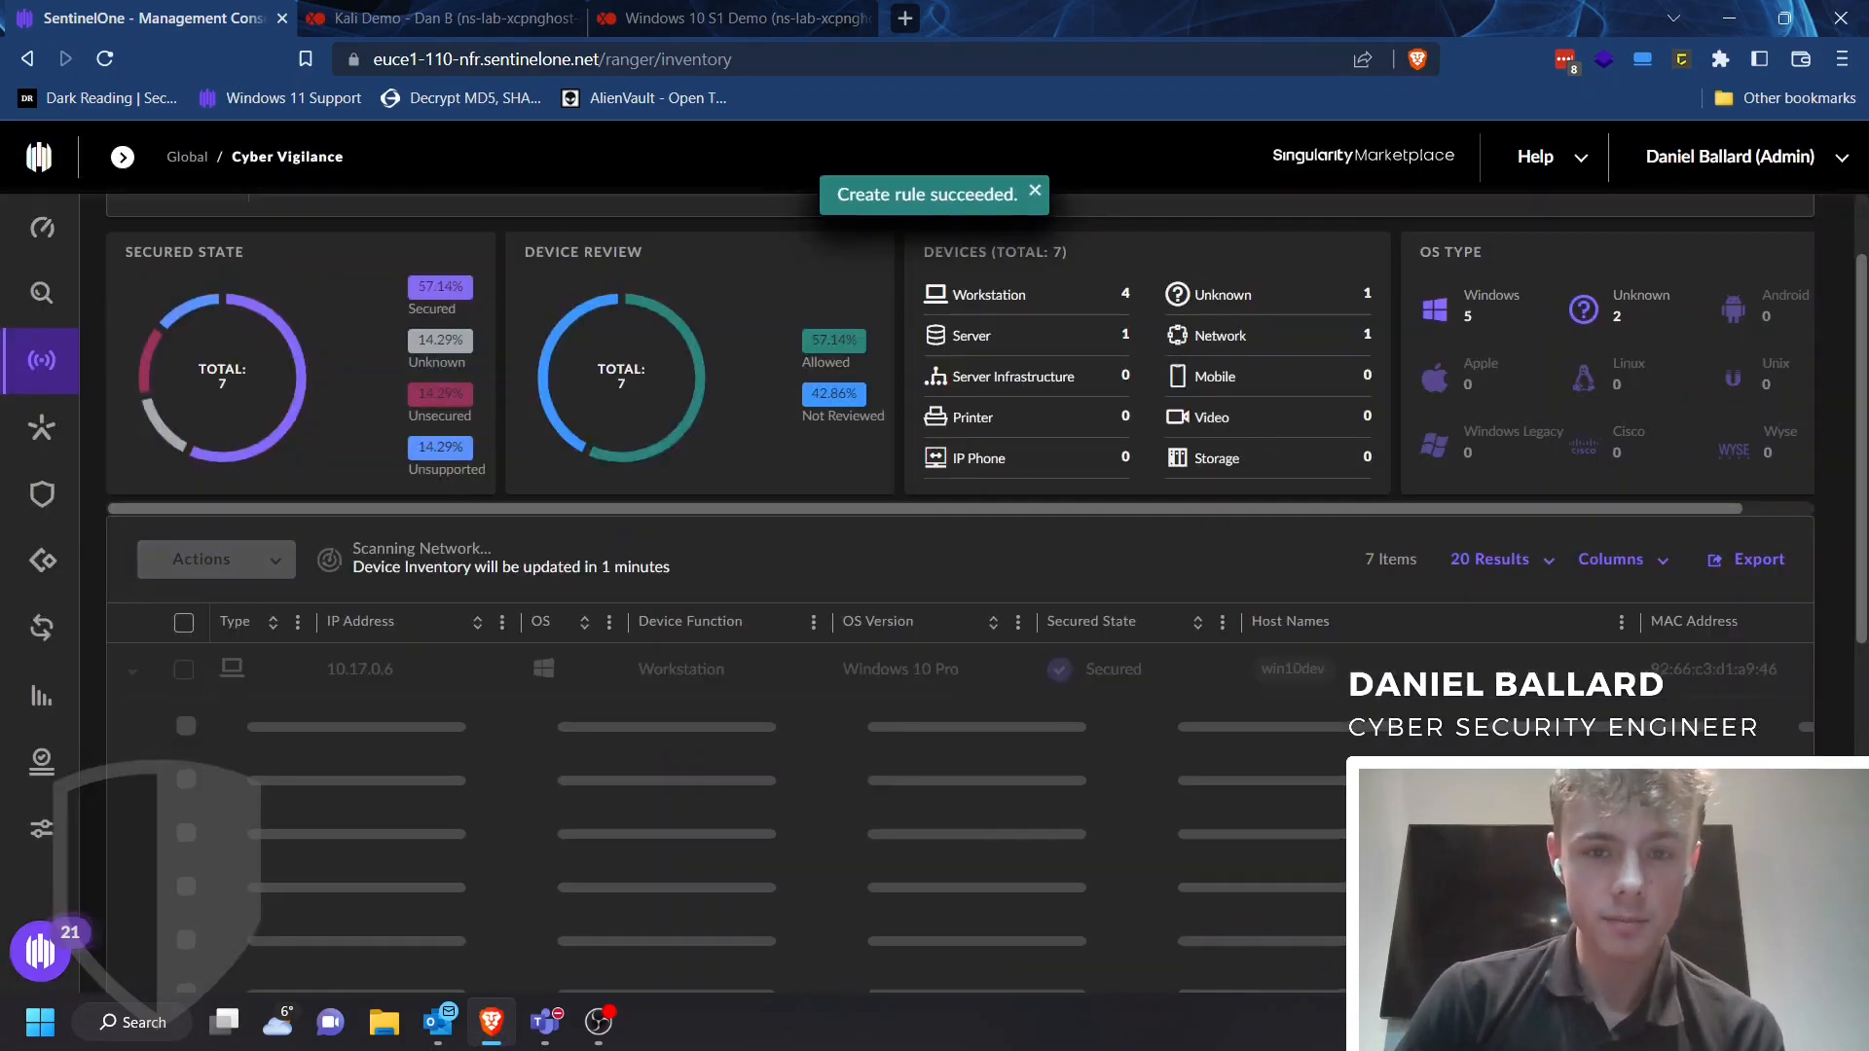
Switch to the Kali Demo console tab and unlock the Kali session with the account password
{"action": "key", "text": "ctrl+Tab"}
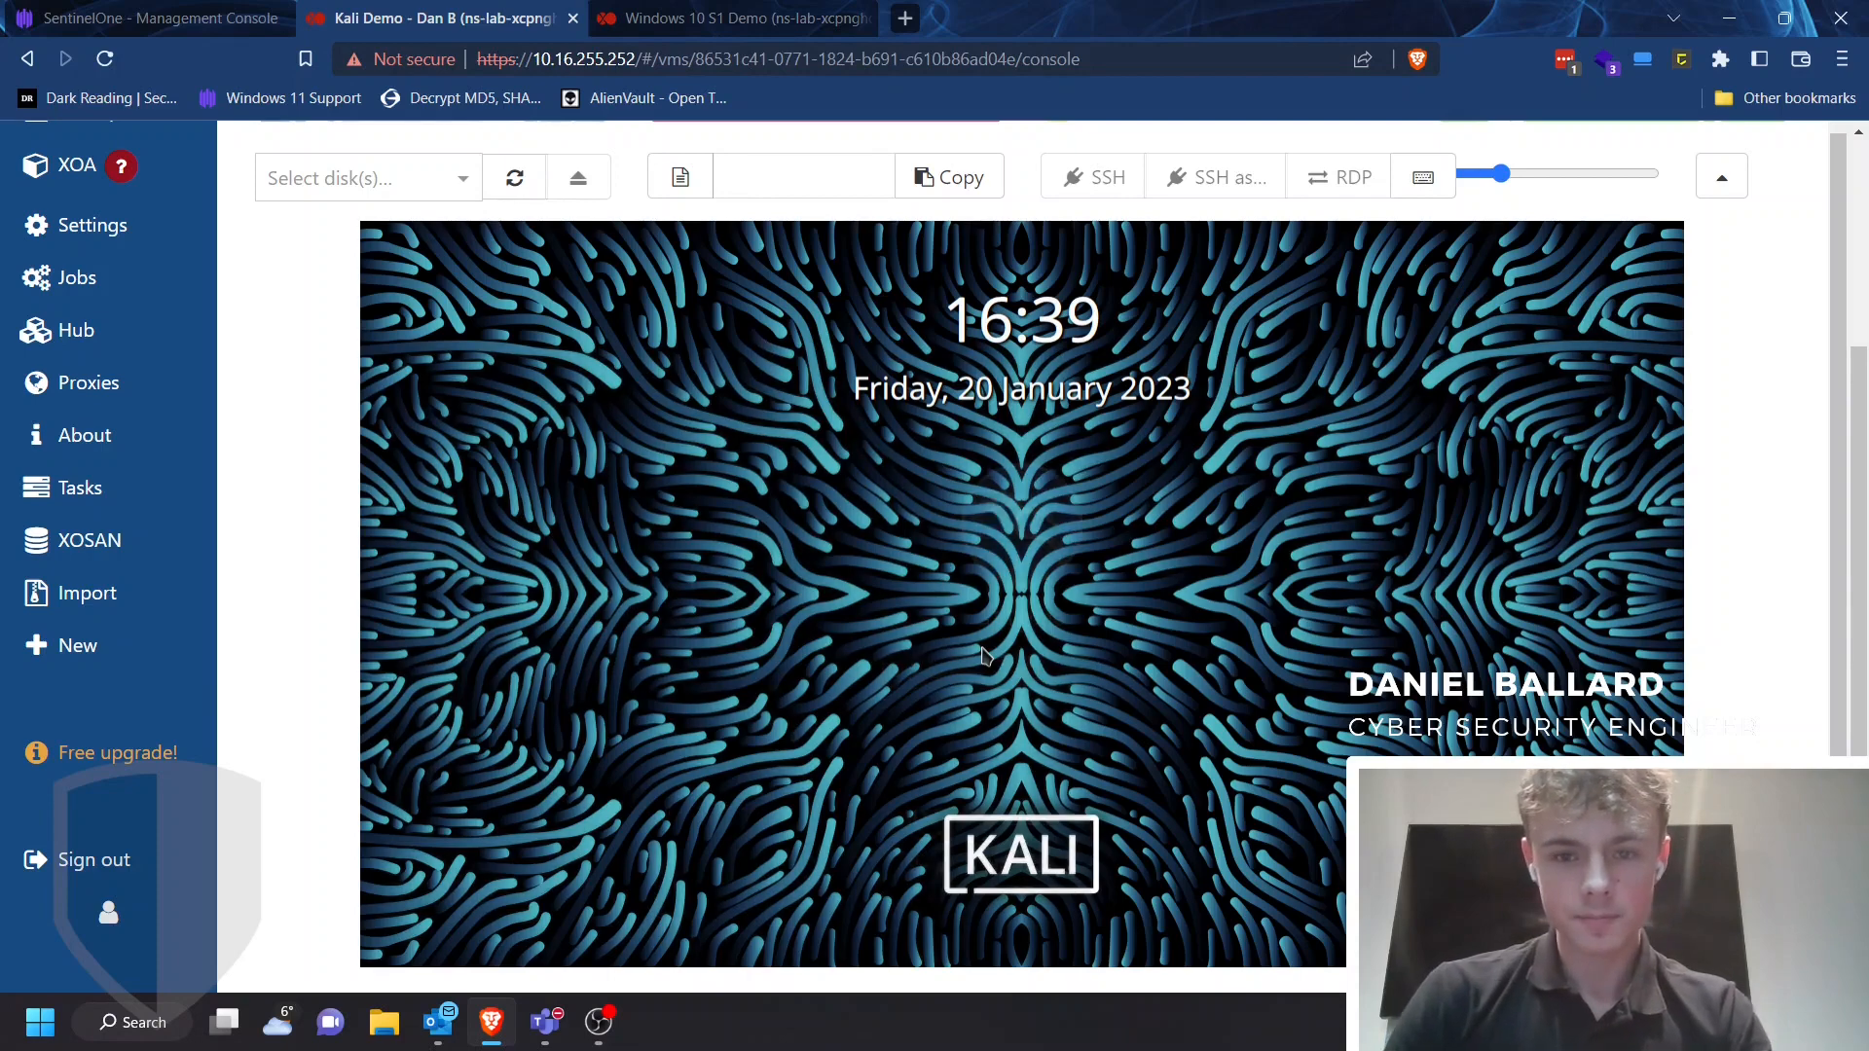
{"action": "left_click", "coordinate": [839, 626]}
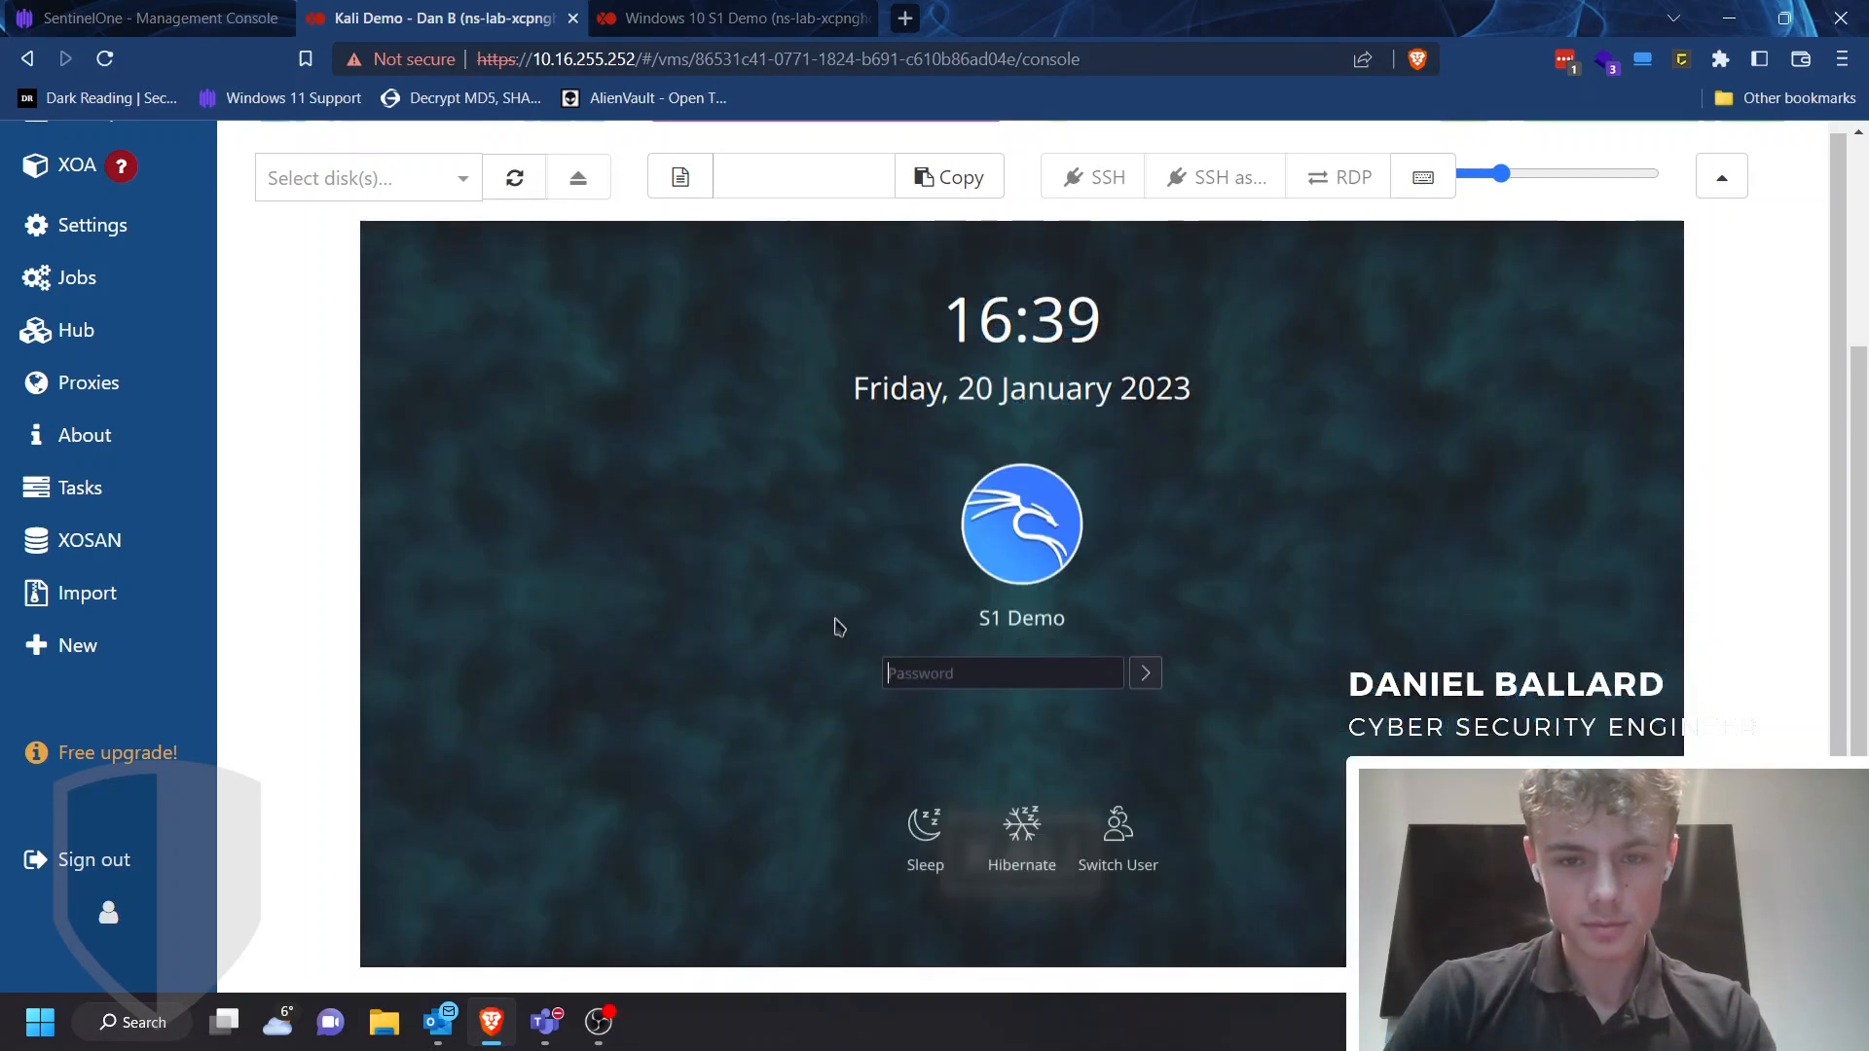
{"action": "type", "text": "●●●●●●●●●●●●●"}
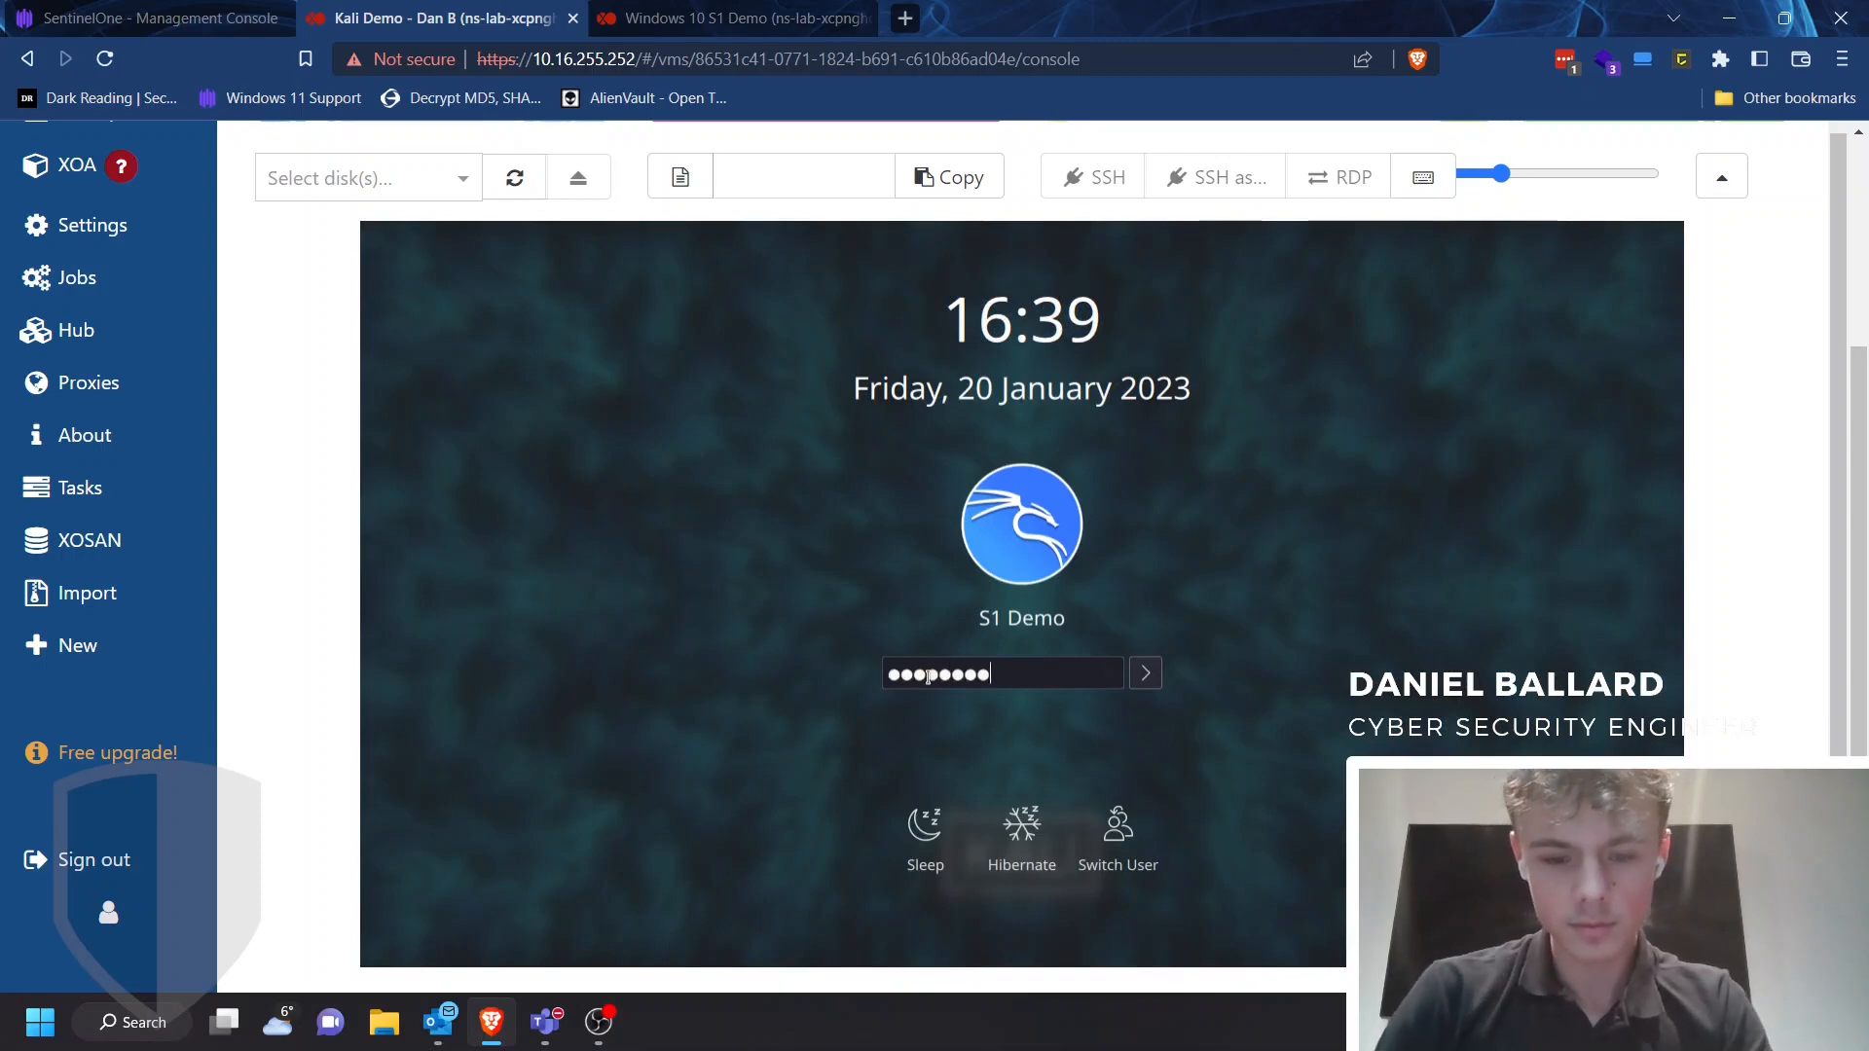
{"action": "key", "text": "Return"}
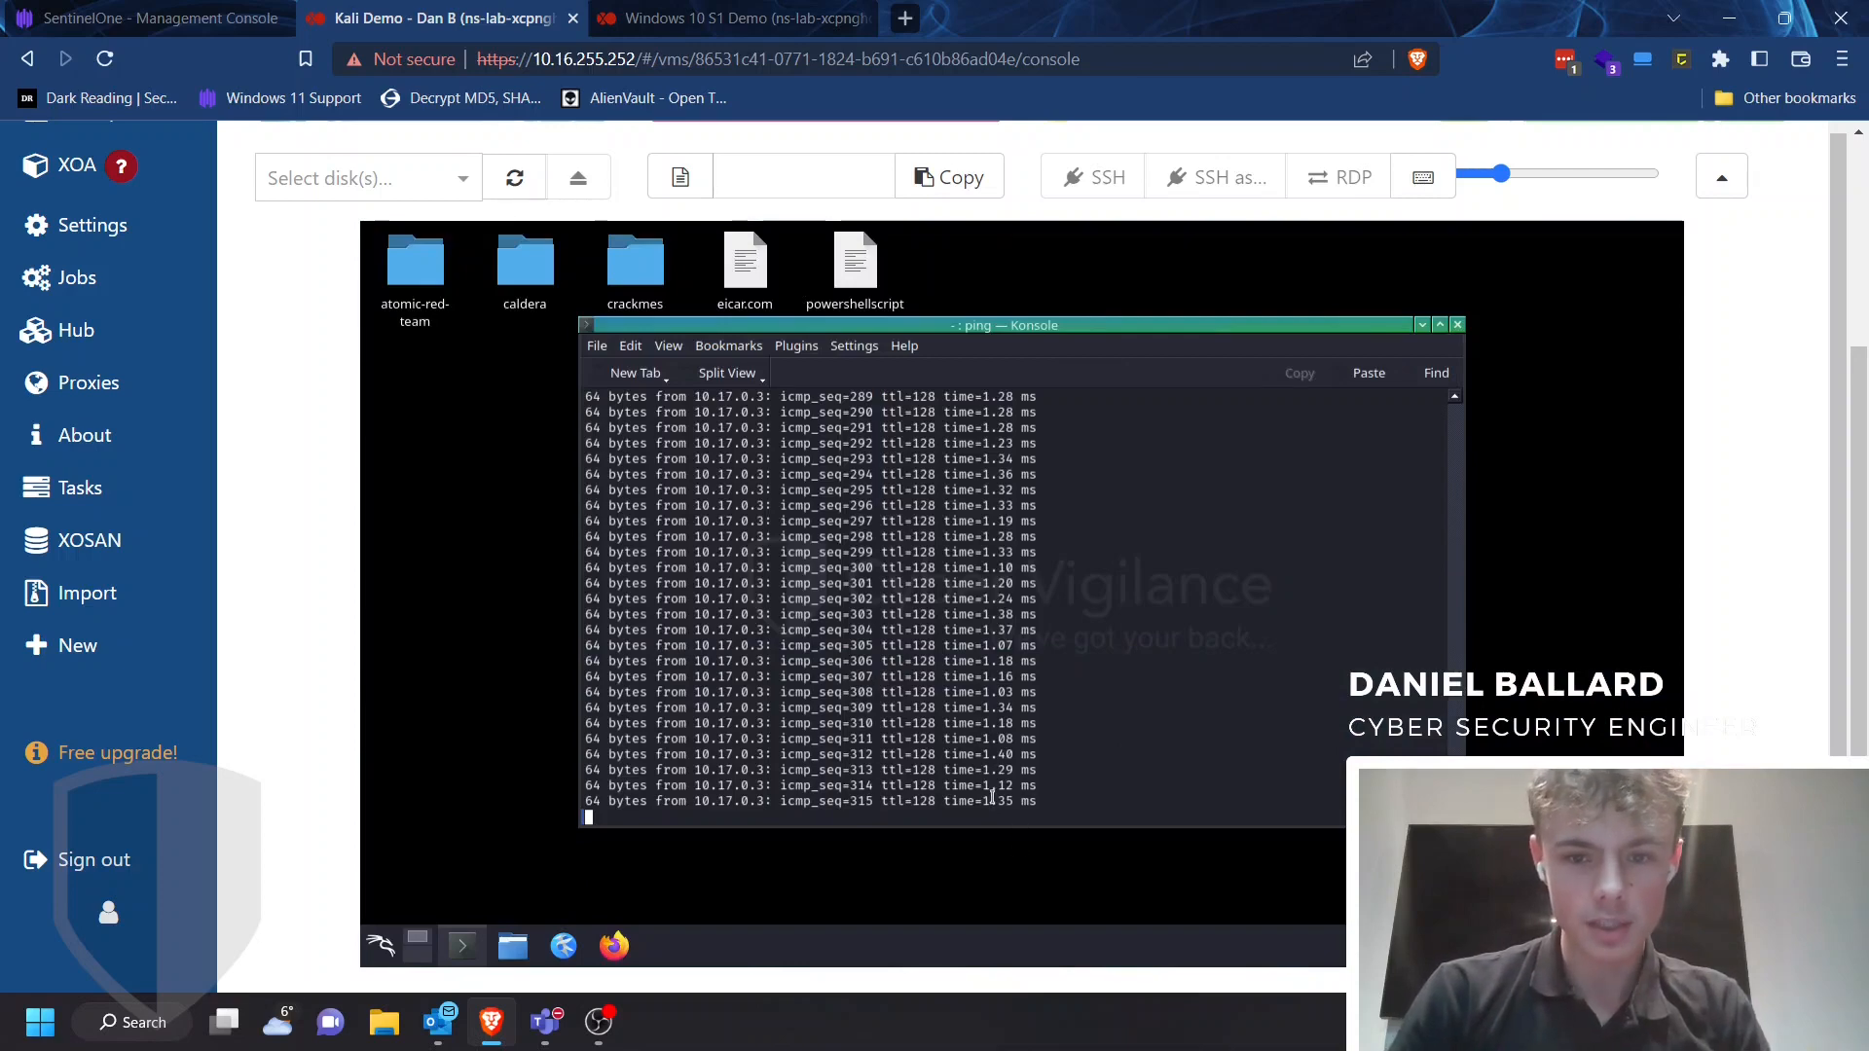
Check the ping output on the Windows 10 and Kali consoles, then return to the SentinelOne inventory
{"action": "left_click", "coordinate": [737, 17]}
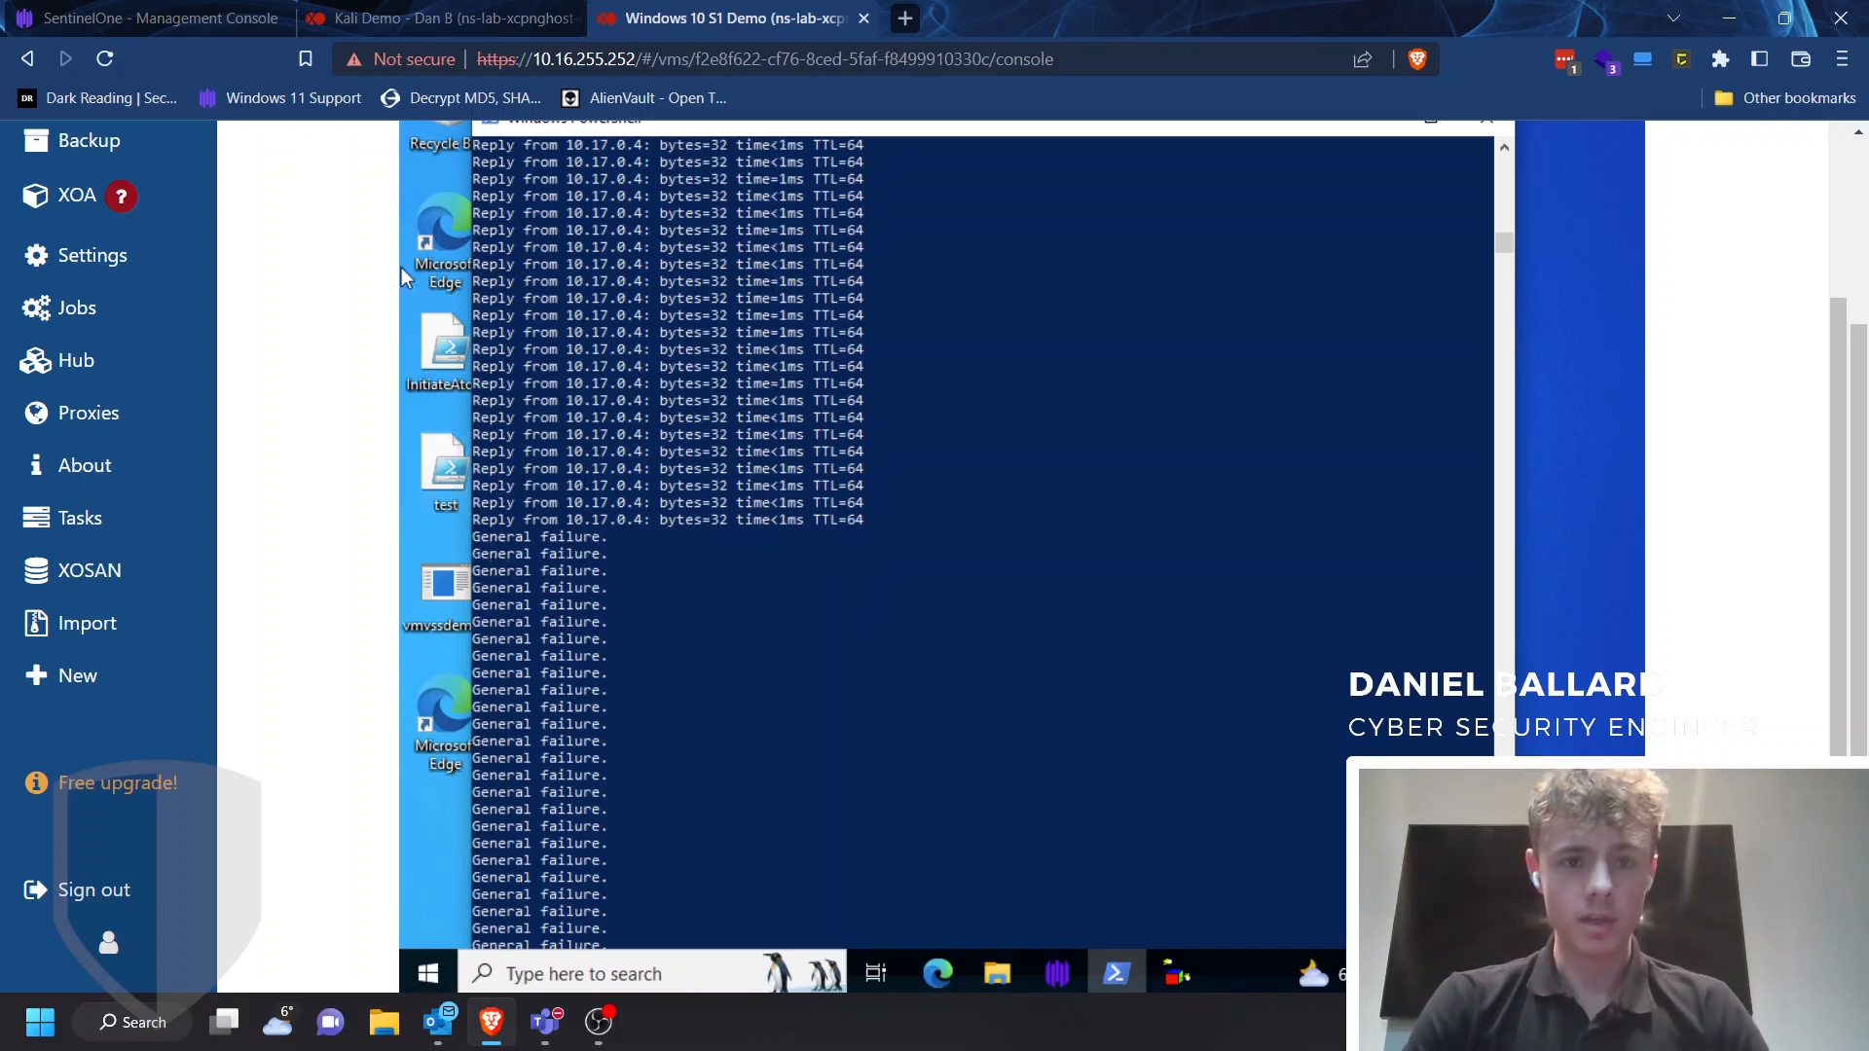
{"action": "left_click", "coordinate": [389, 17]}
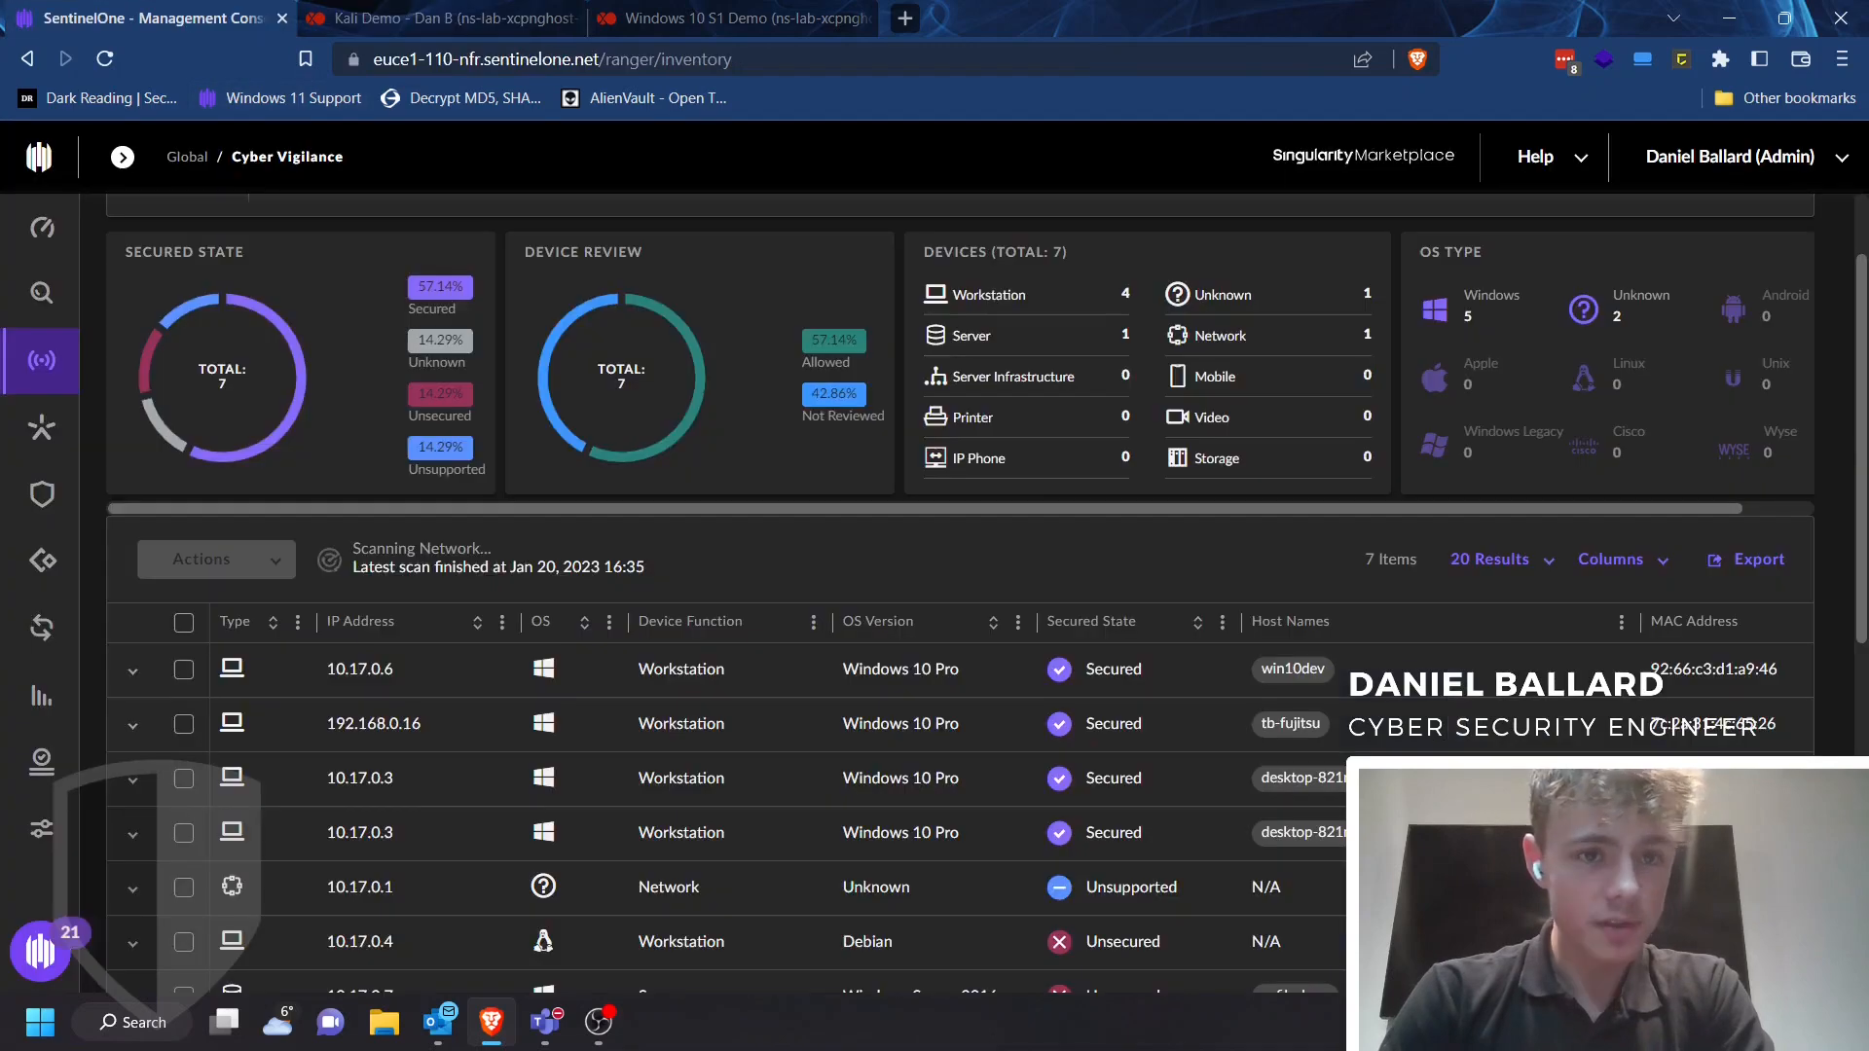
{"action": "left_click", "coordinate": [156, 17]}
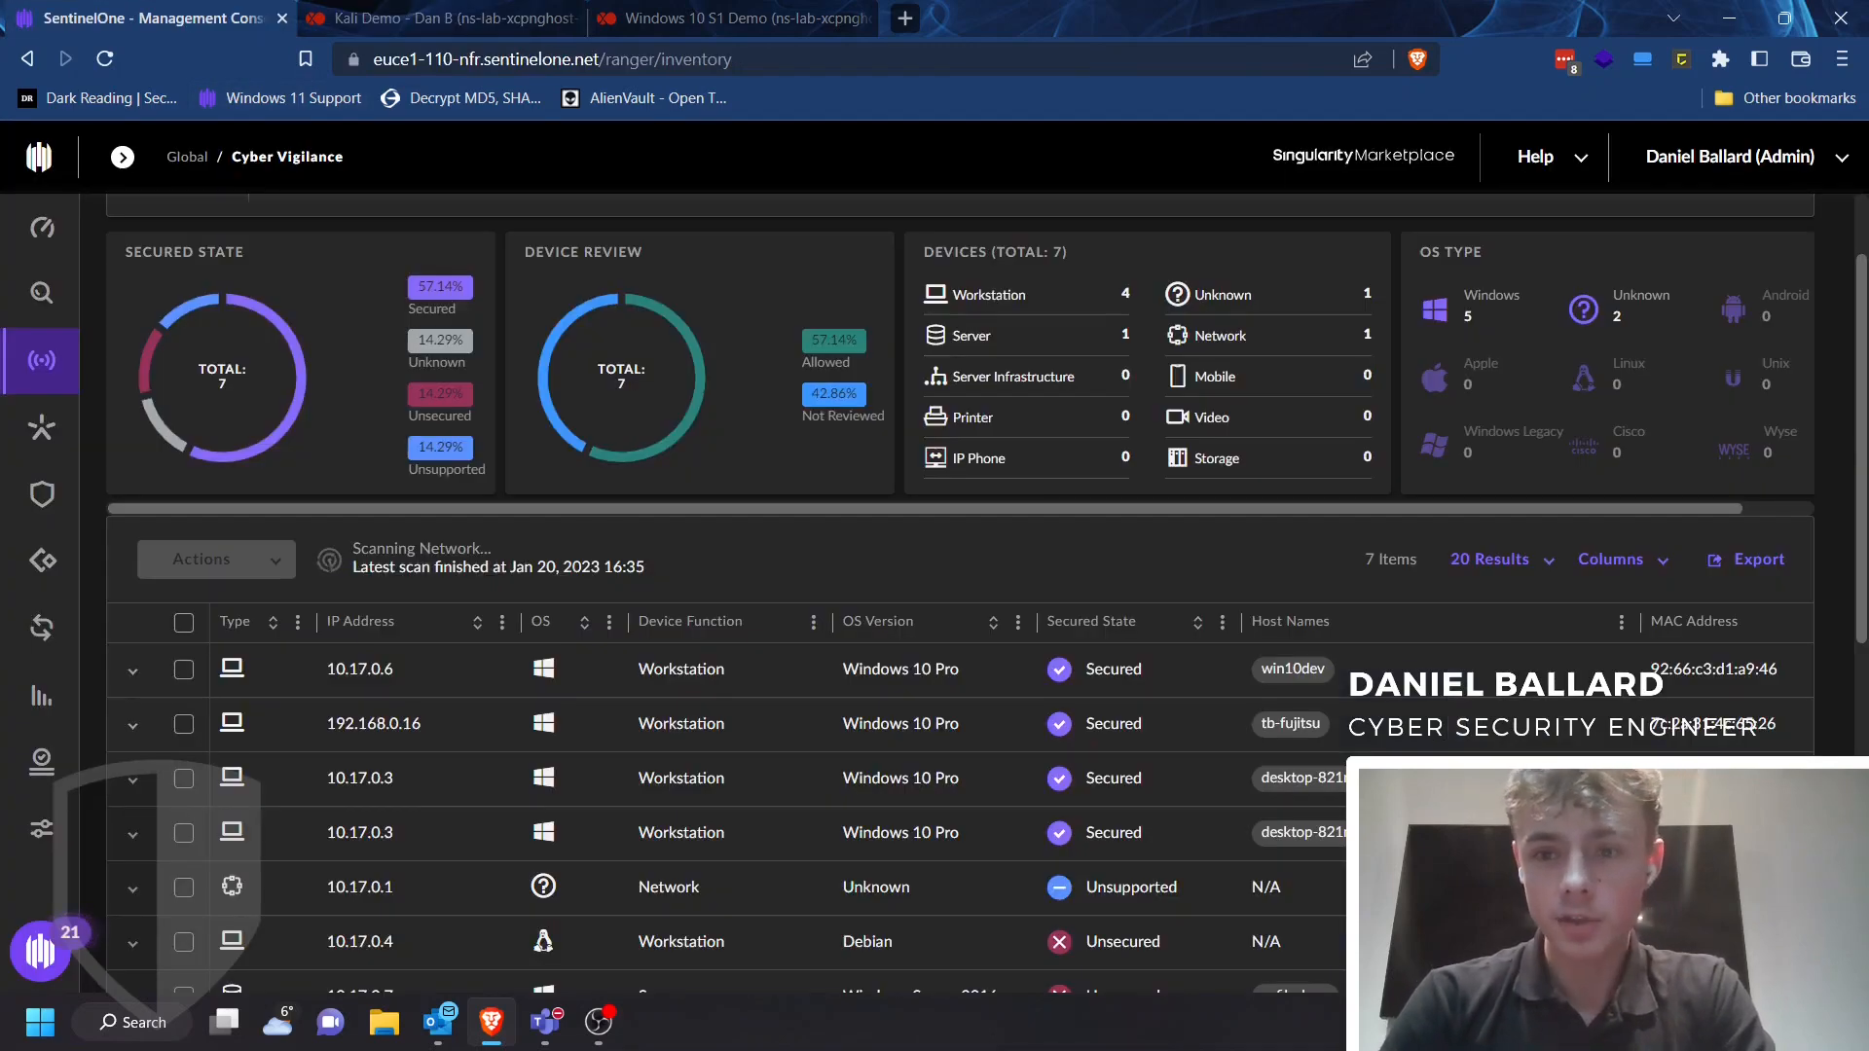